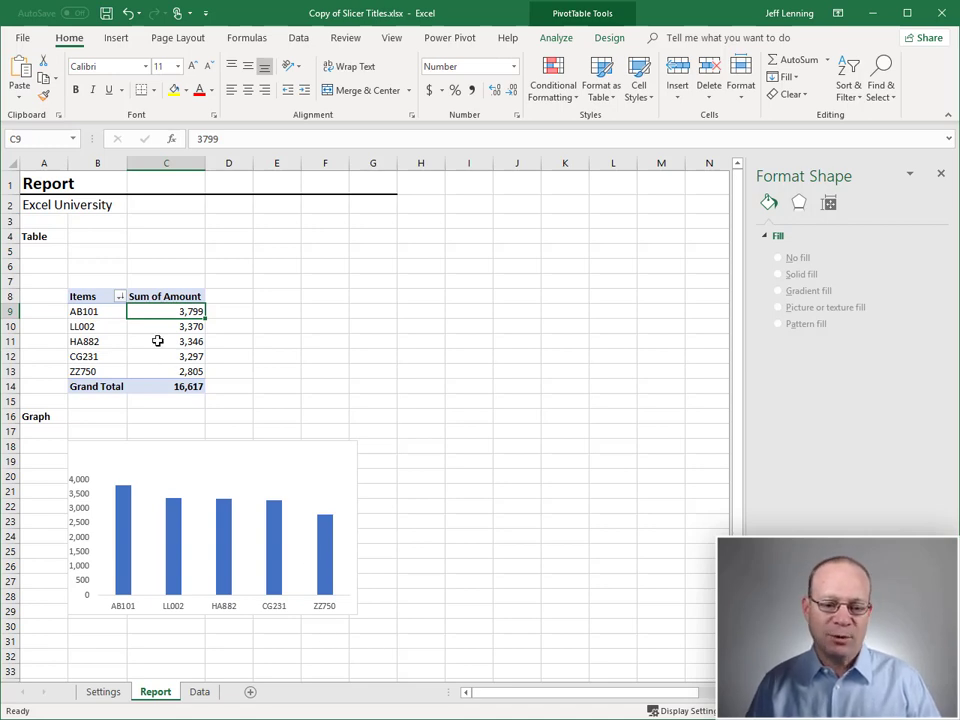
Step: Examine the Region, Items and Amount table on the Data sheet and return to the Report sheet
click(198, 692)
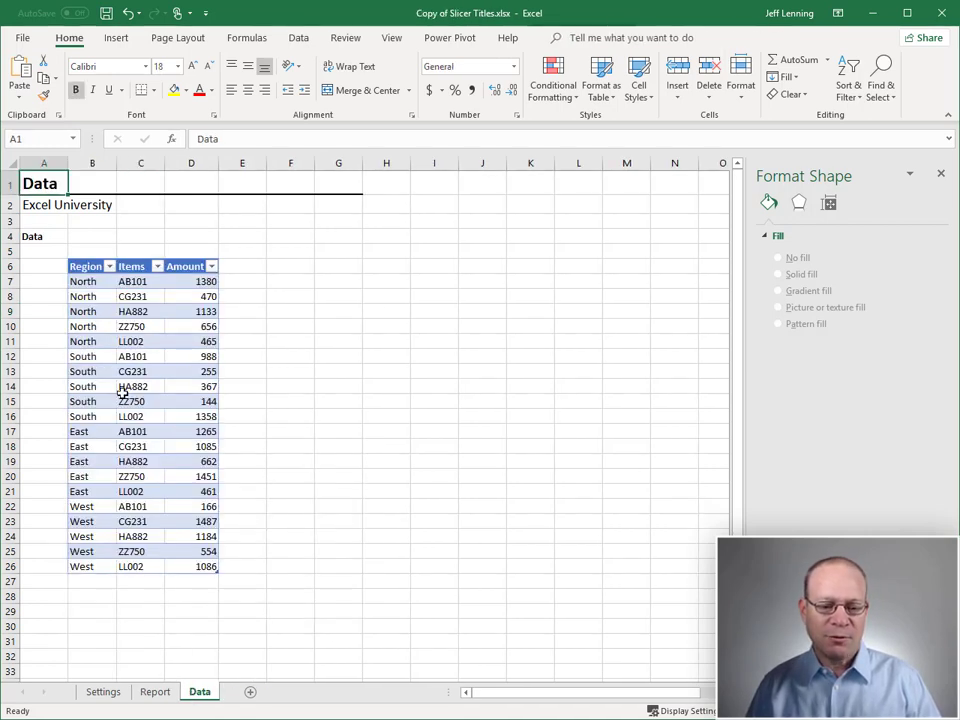
click(160, 692)
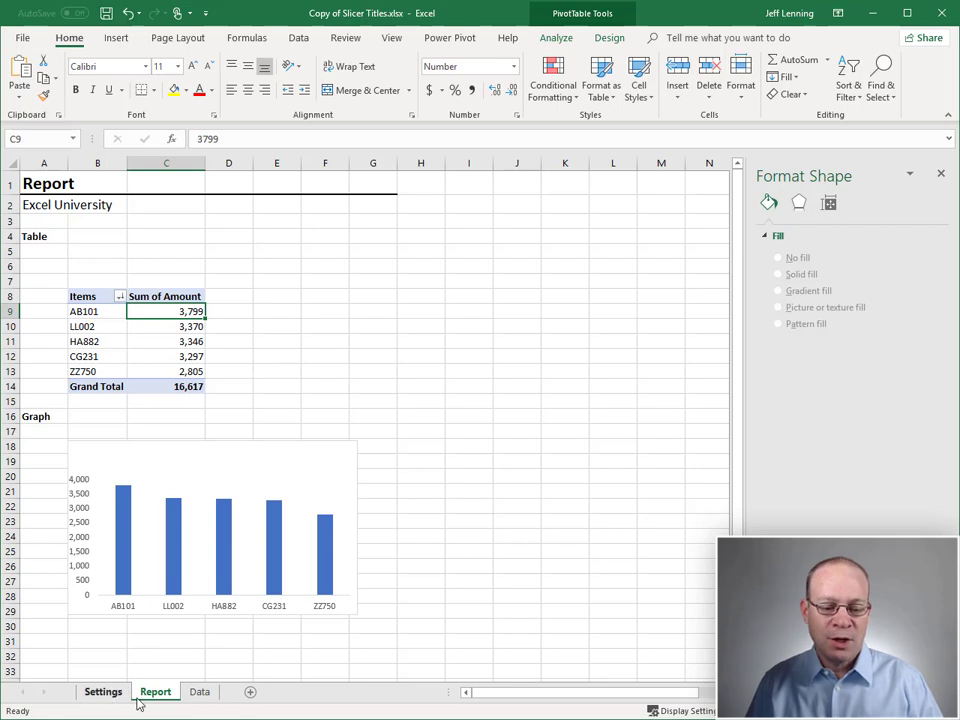
Step: Insert a Region slicer for the Report sheet's PivotTable and place it to the right of the table and chart
click(176, 328)
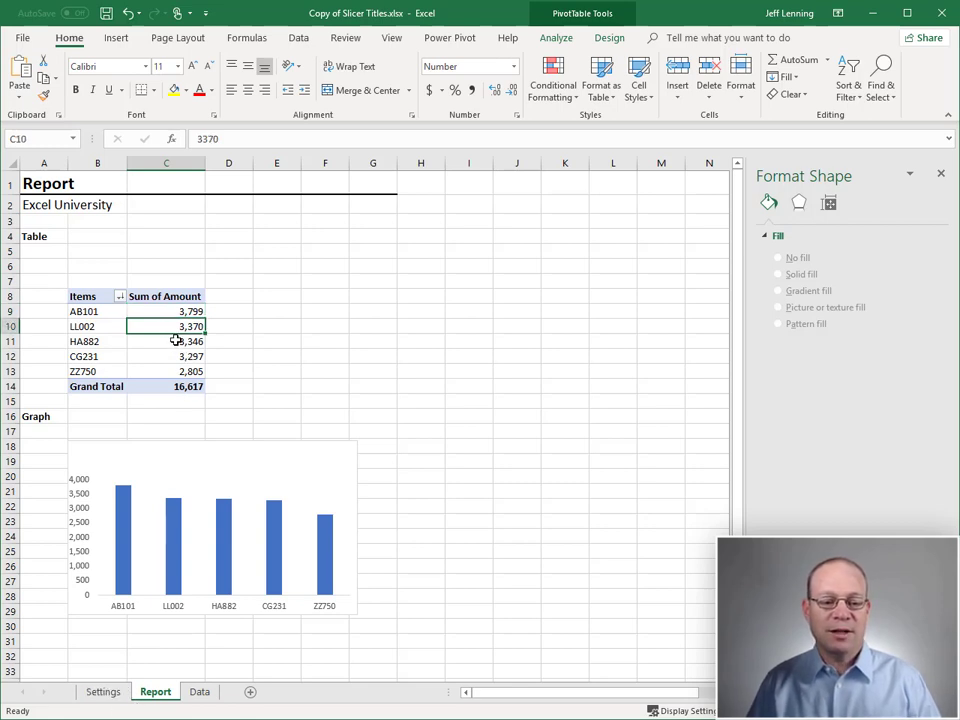
click(178, 339)
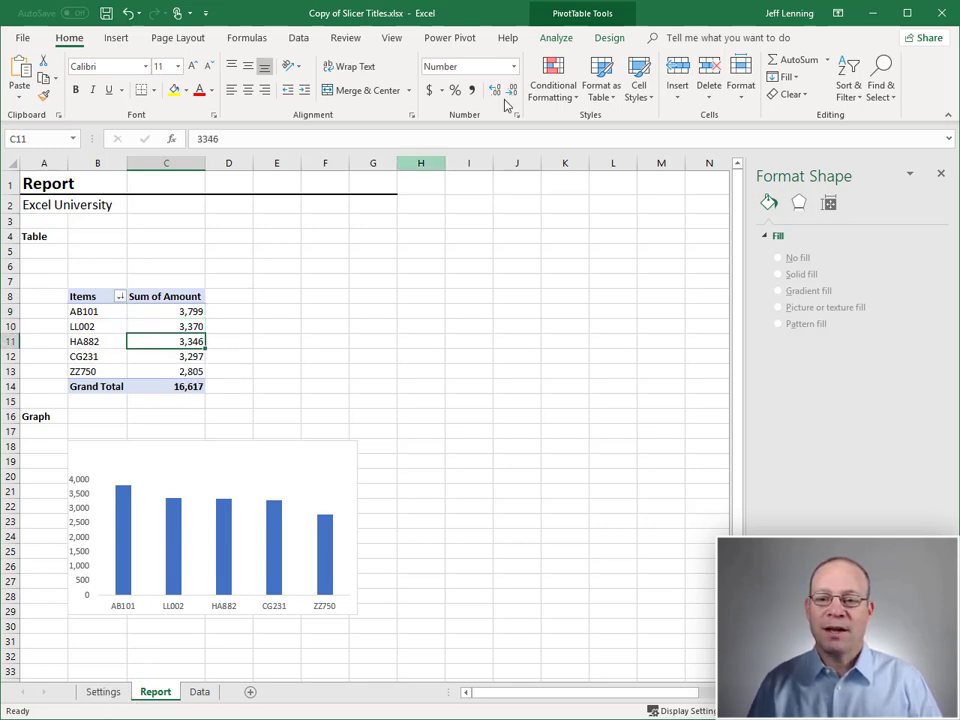
click(557, 38)
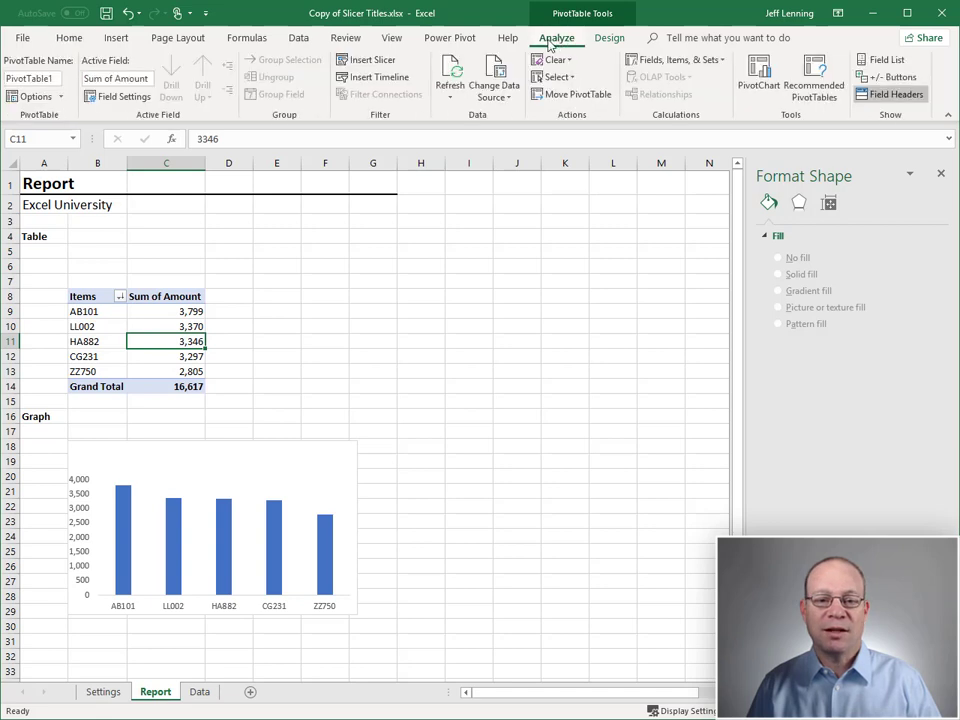
click(356, 62)
click(582, 203)
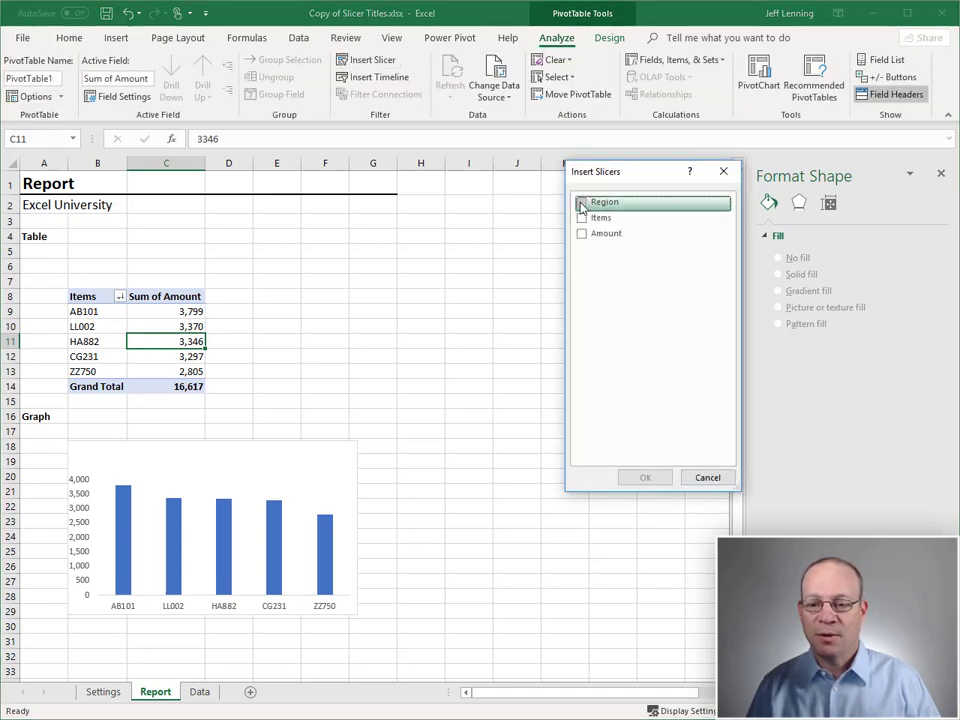
click(646, 479)
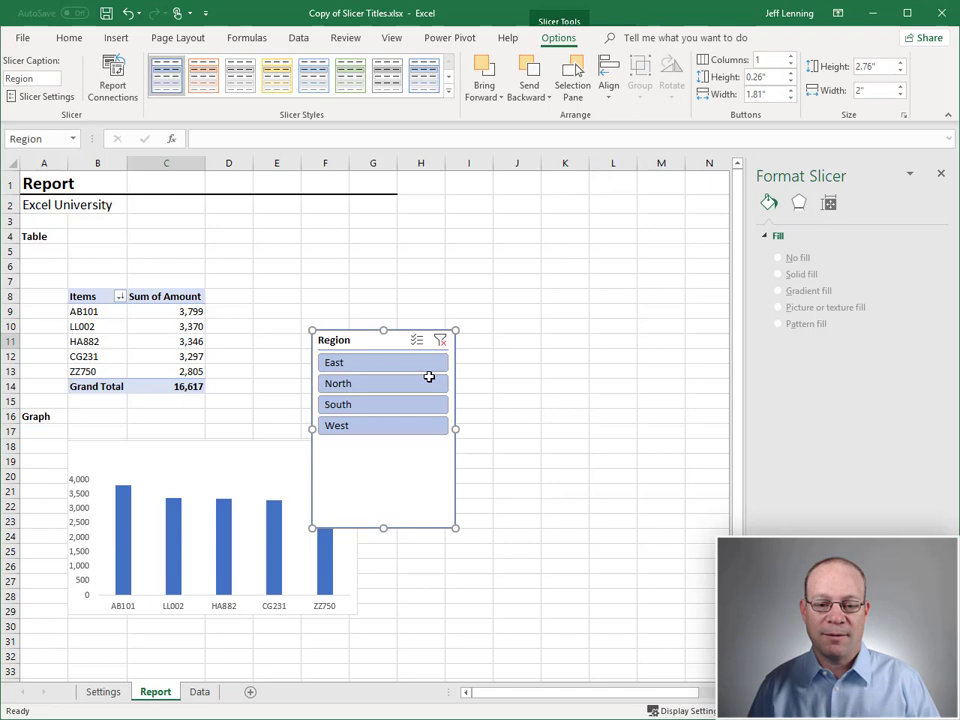
drag(360, 339, 437, 260)
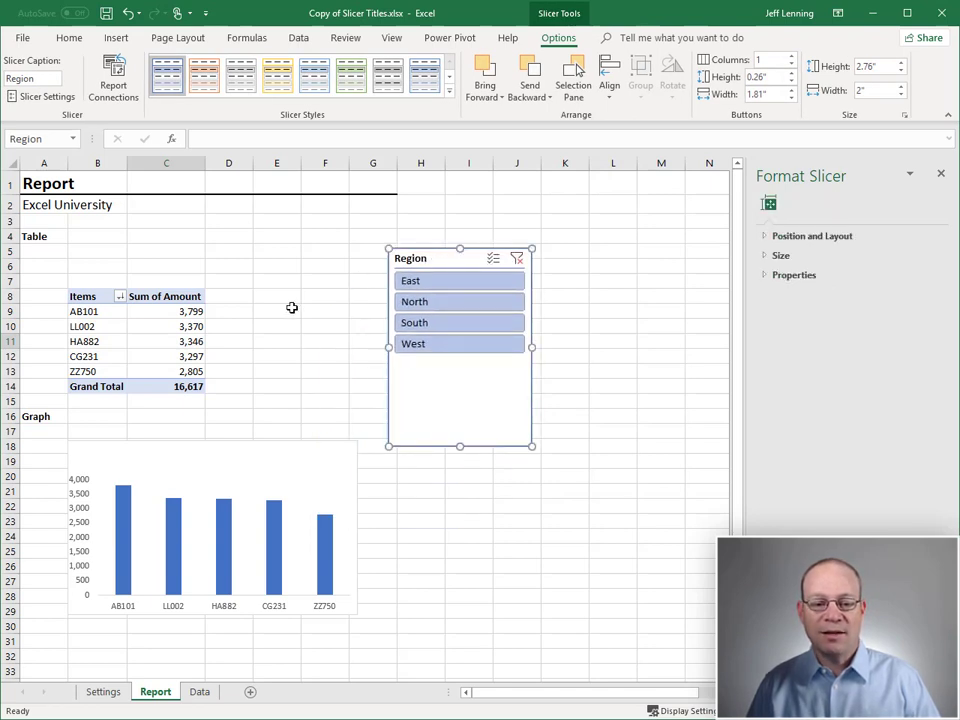
key(Escape)
Step: Filter the report with the slicer by East, North, South and West in turn, ending on East and West together
click(432, 284)
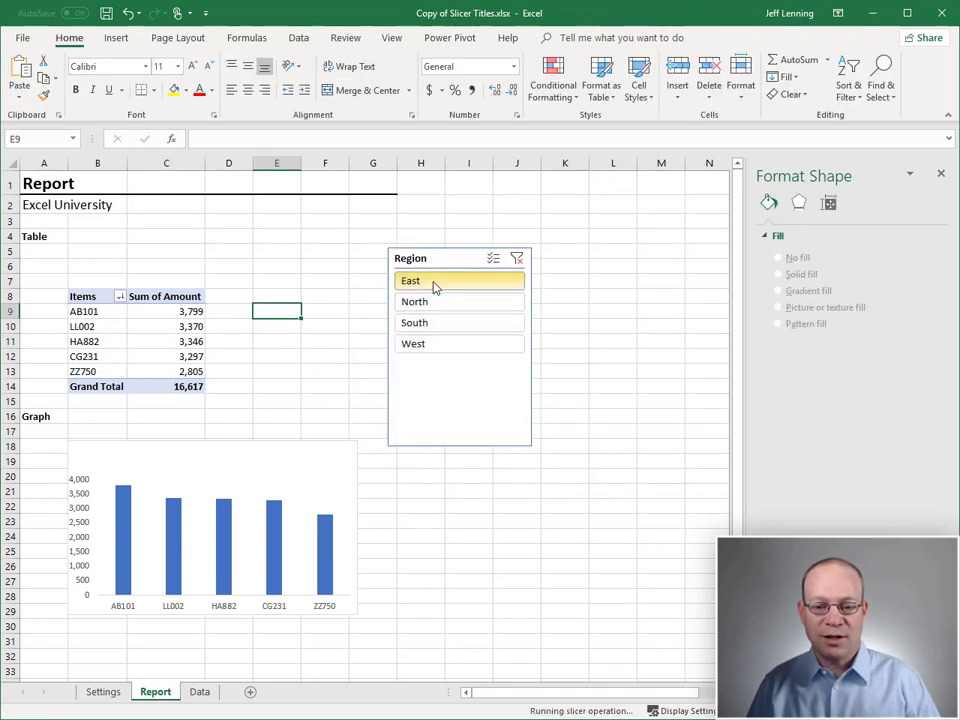
click(440, 302)
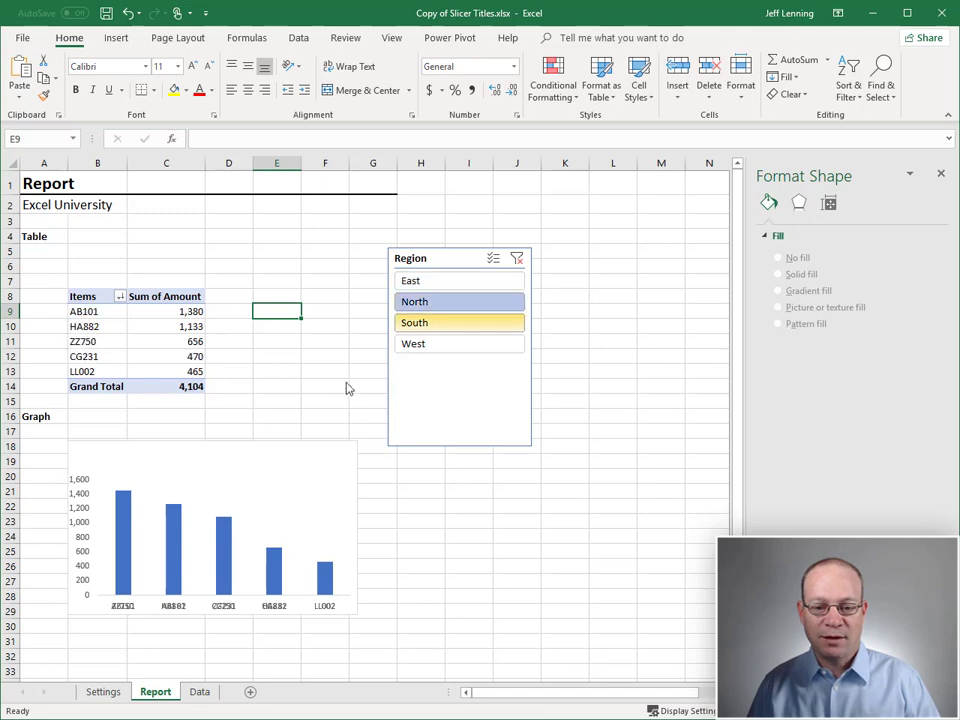
click(449, 323)
click(450, 344)
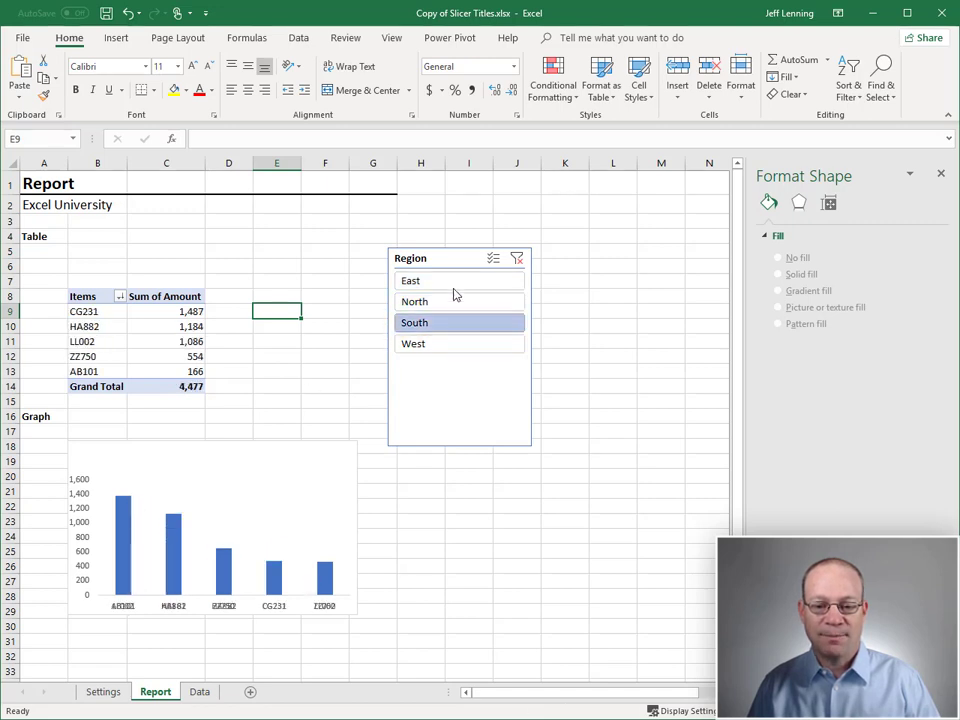
click(453, 286)
ctrl+click(454, 344)
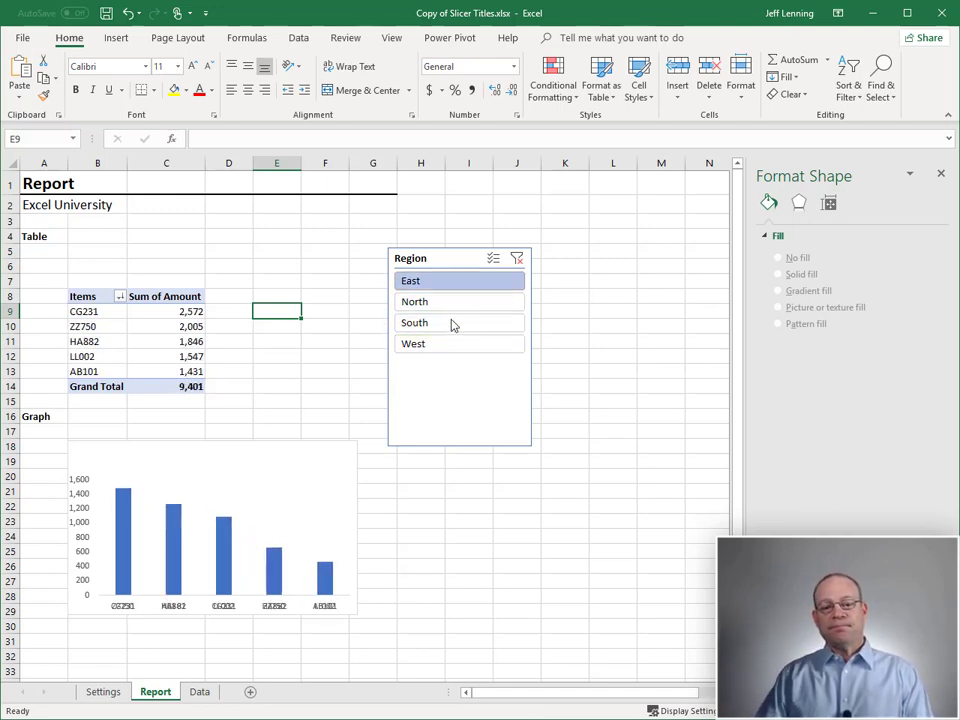
Step: Move the Region slicer from Report to the Settings sheet under Filter Selection, and shorten it to fit above the Report Title section
drag(429, 264, 446, 246)
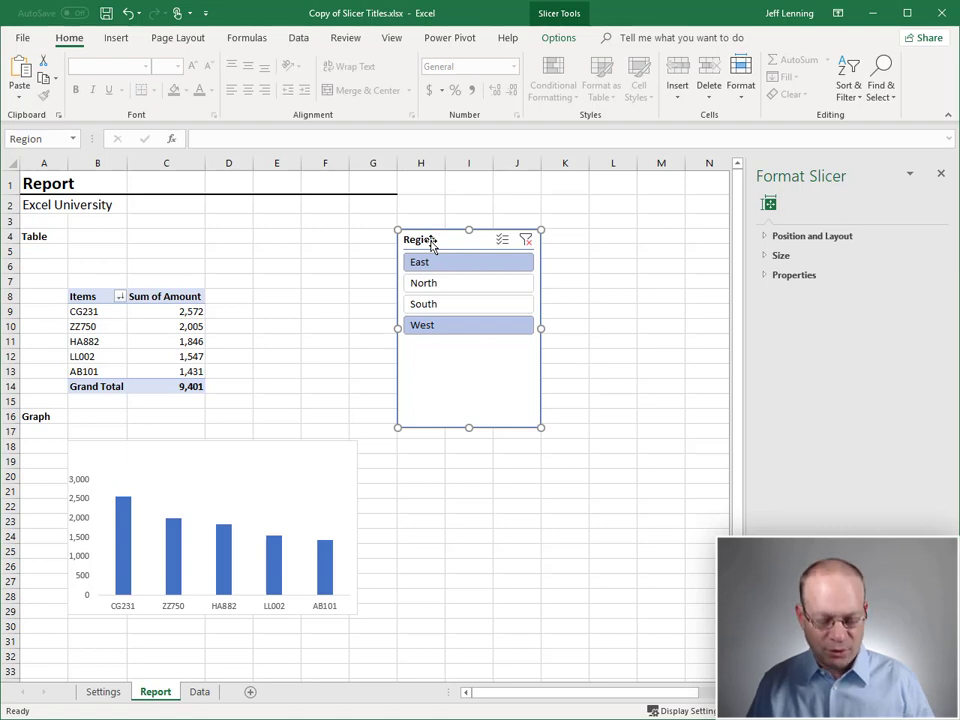
key(Delete)
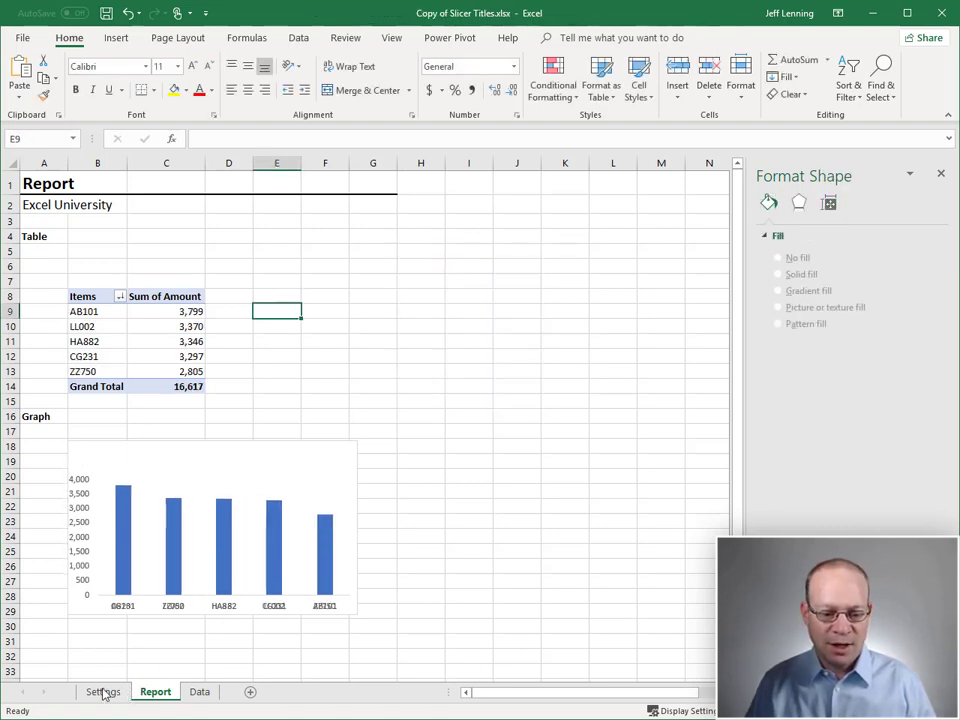
click(105, 692)
key(ctrl+v)
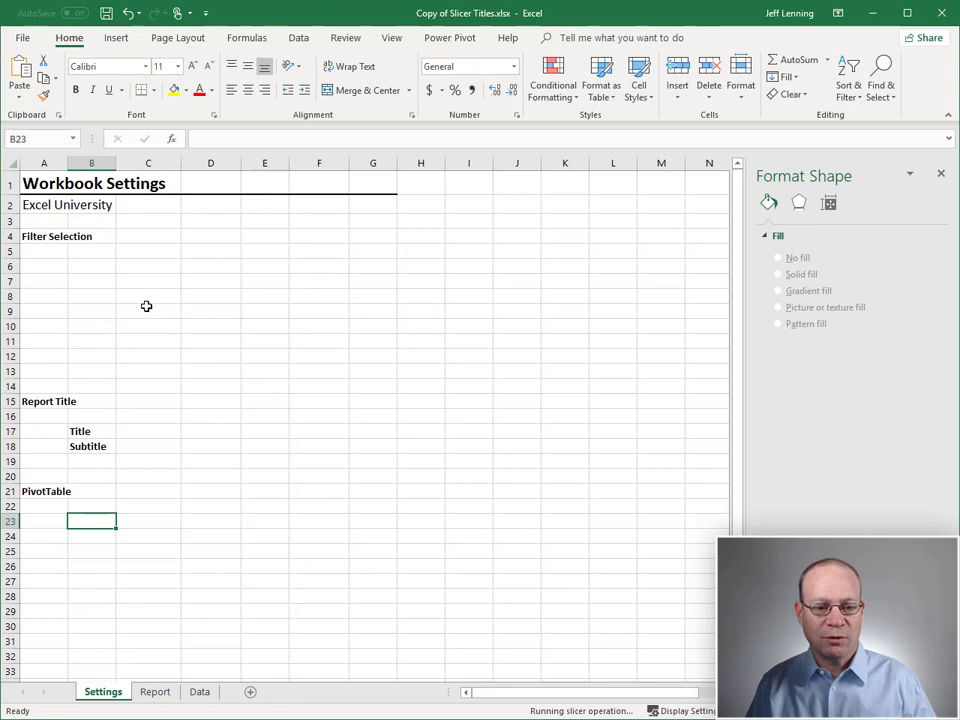
drag(131, 511, 173, 251)
drag(182, 452, 192, 368)
drag(158, 261, 116, 261)
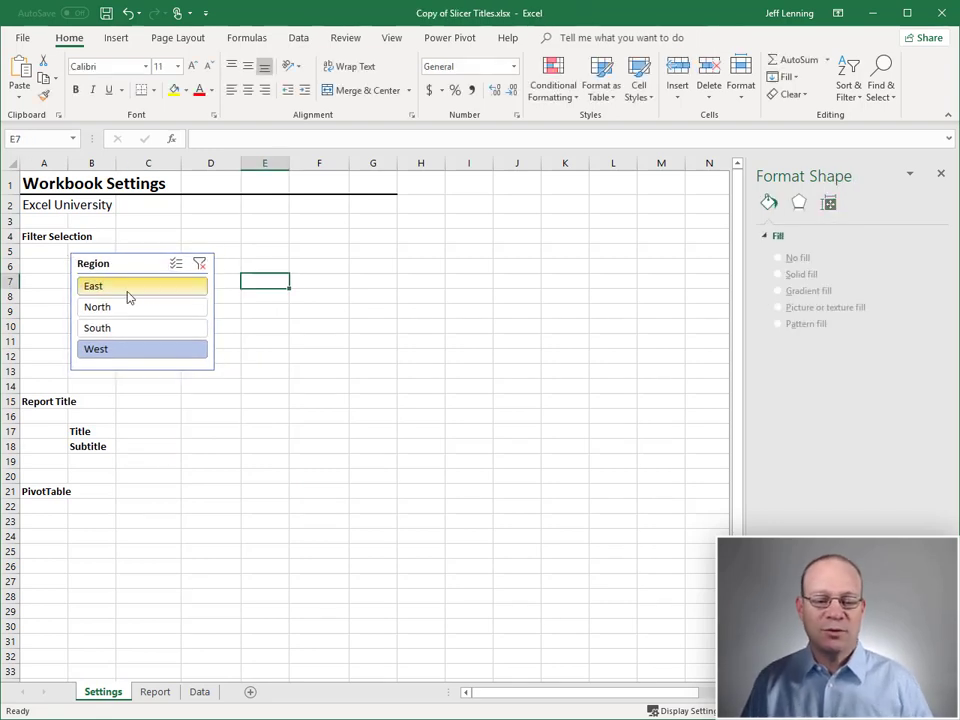
Step: Check the filtered Report sheet, clear the Region slicer's filter on Settings, and check the report again
click(154, 692)
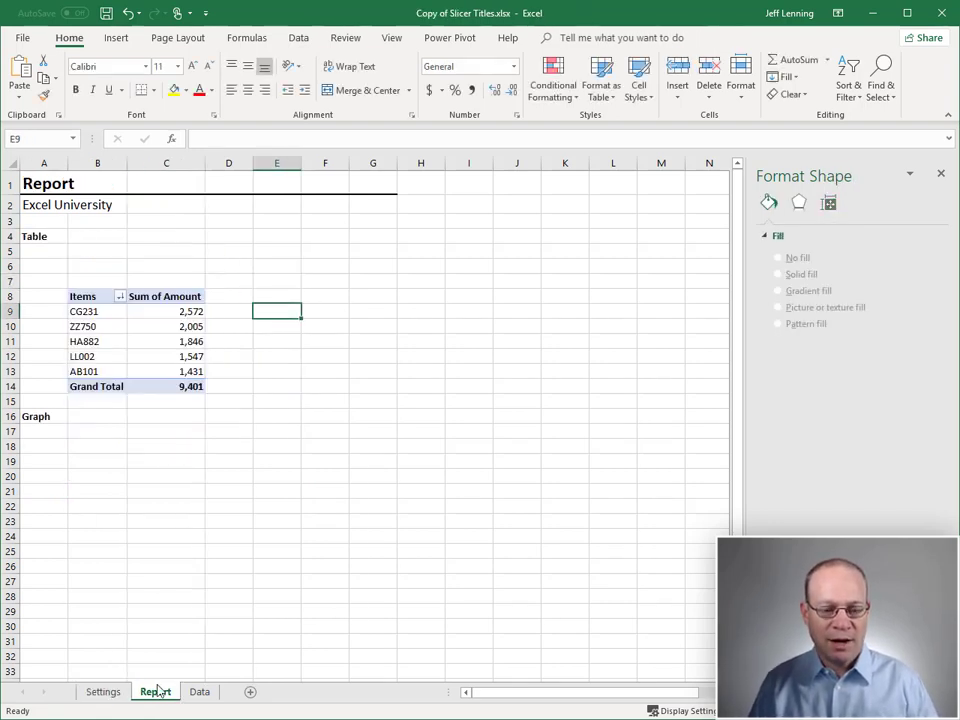
click(108, 693)
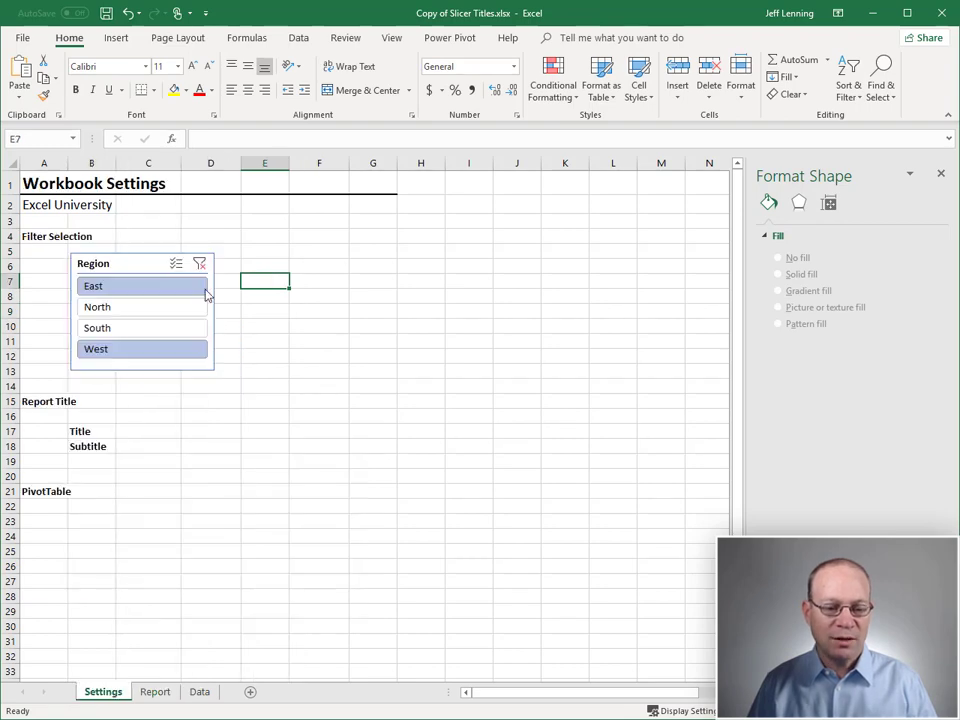
click(199, 264)
click(152, 692)
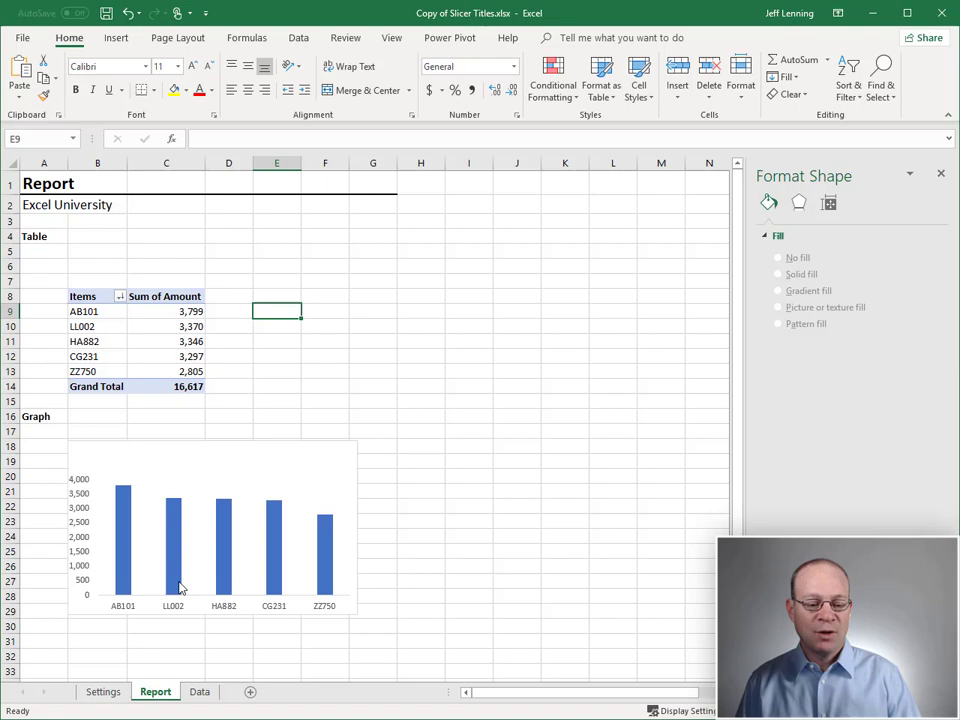
click(103, 692)
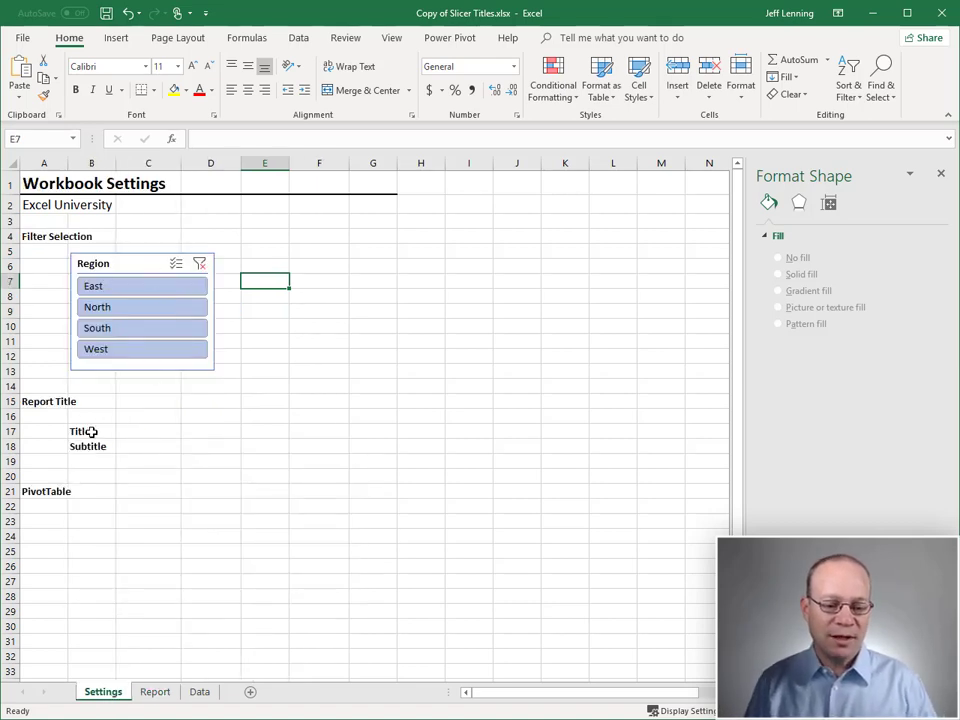
Step: Enter the report title "Sales by Item" in cell C17 of the Settings sheet
click(134, 430)
click(133, 446)
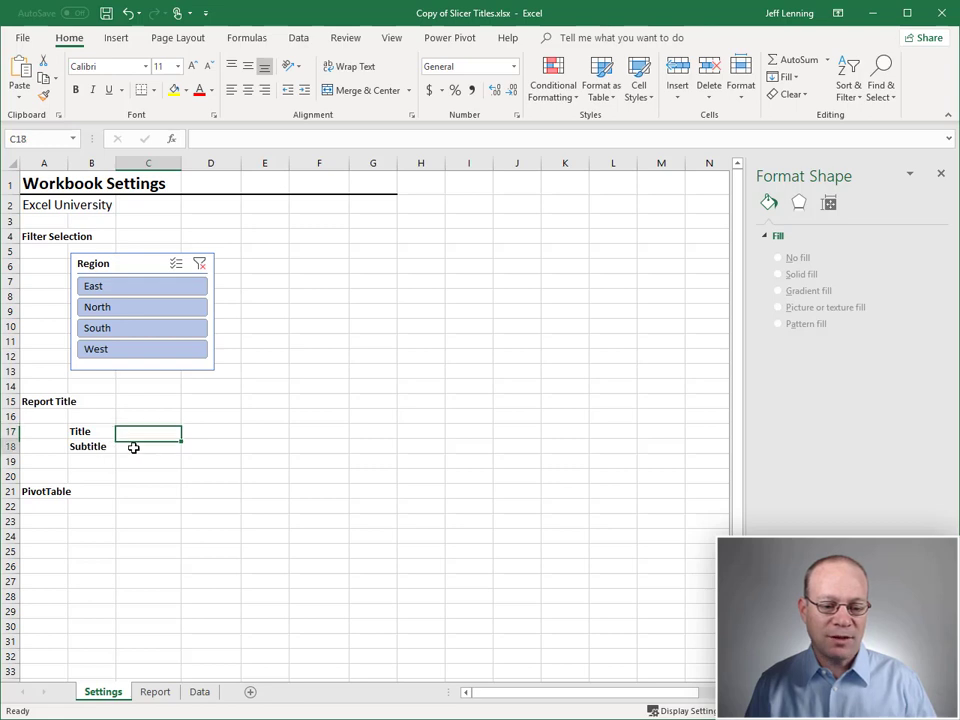
drag(137, 430, 135, 445)
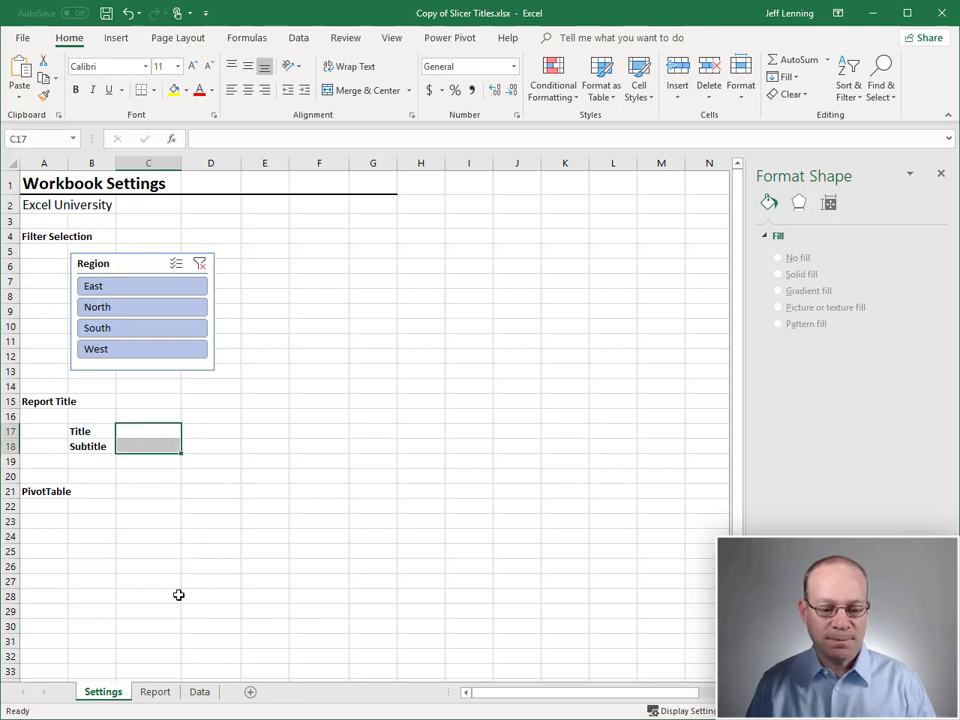
click(166, 697)
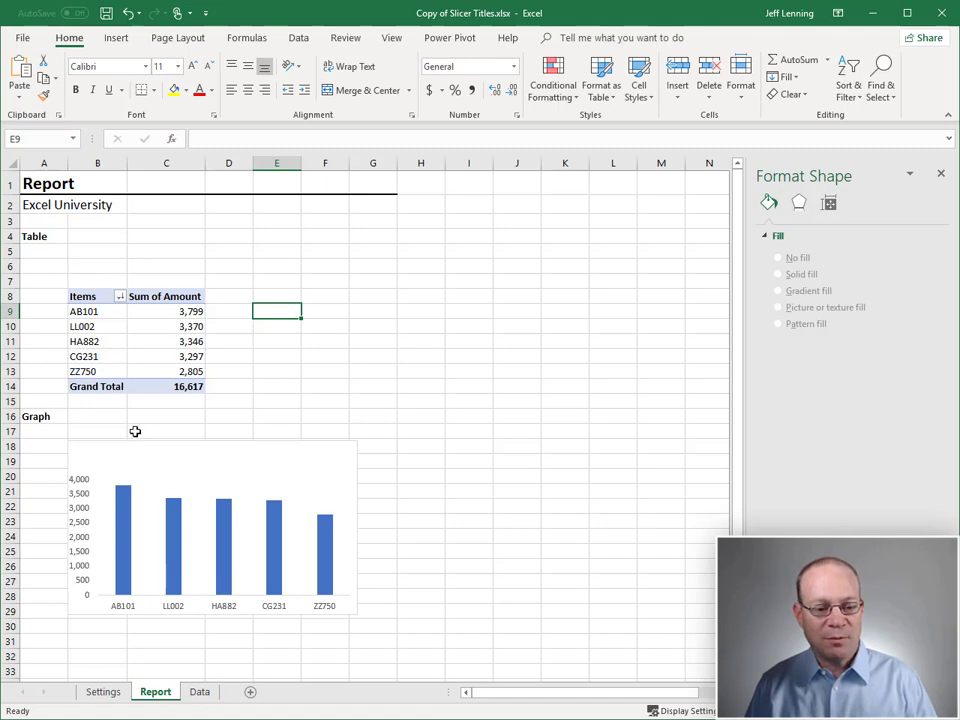
click(103, 691)
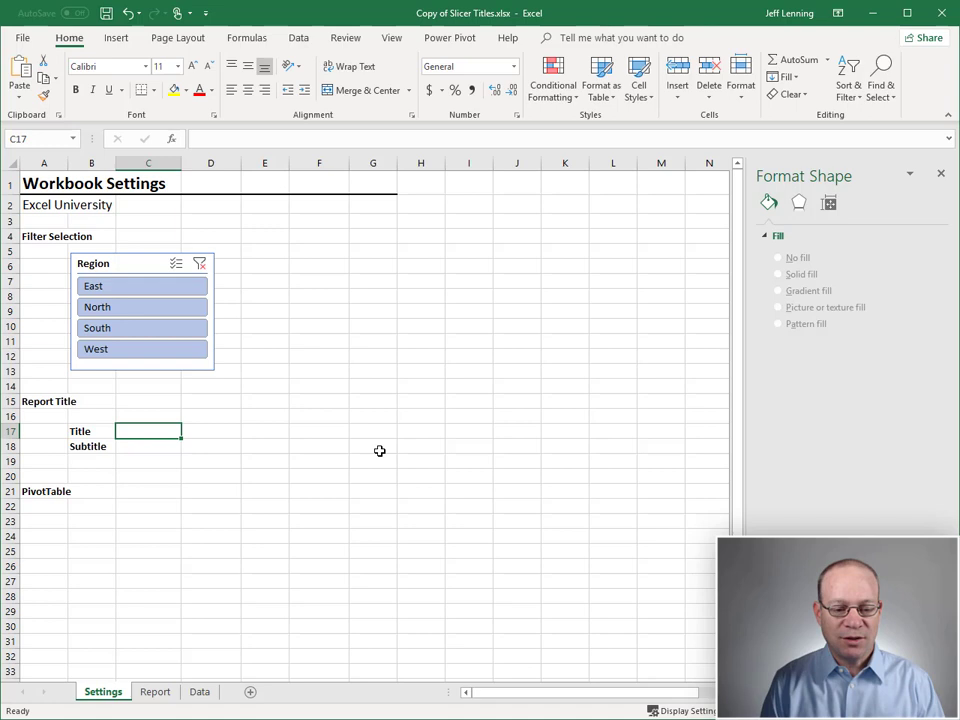
text(Sales by )
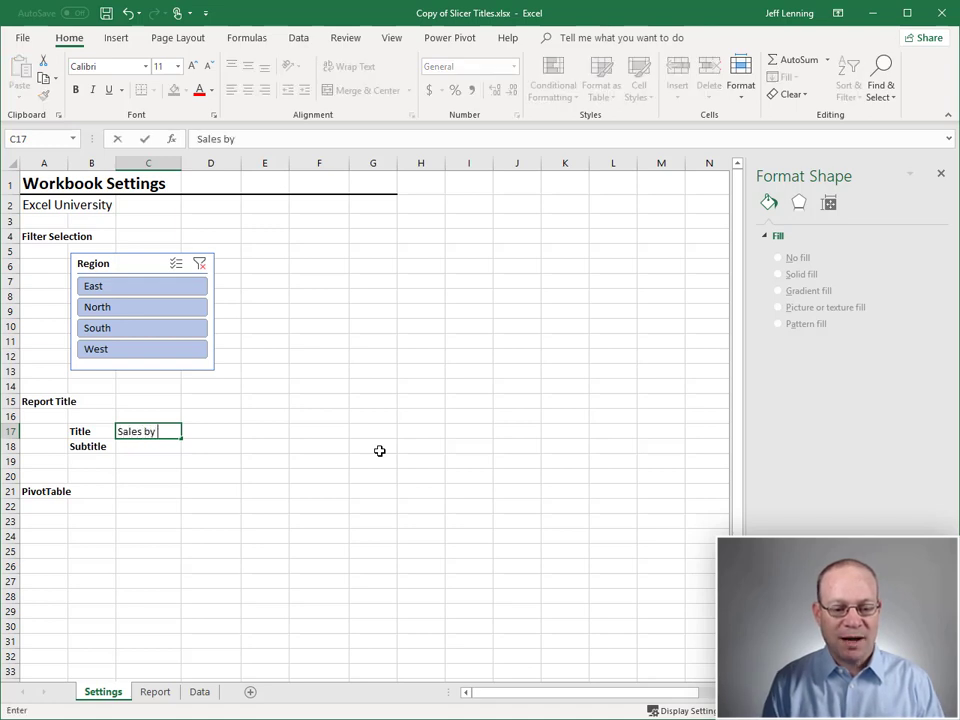
text(Item)
key(Return)
key(Up)
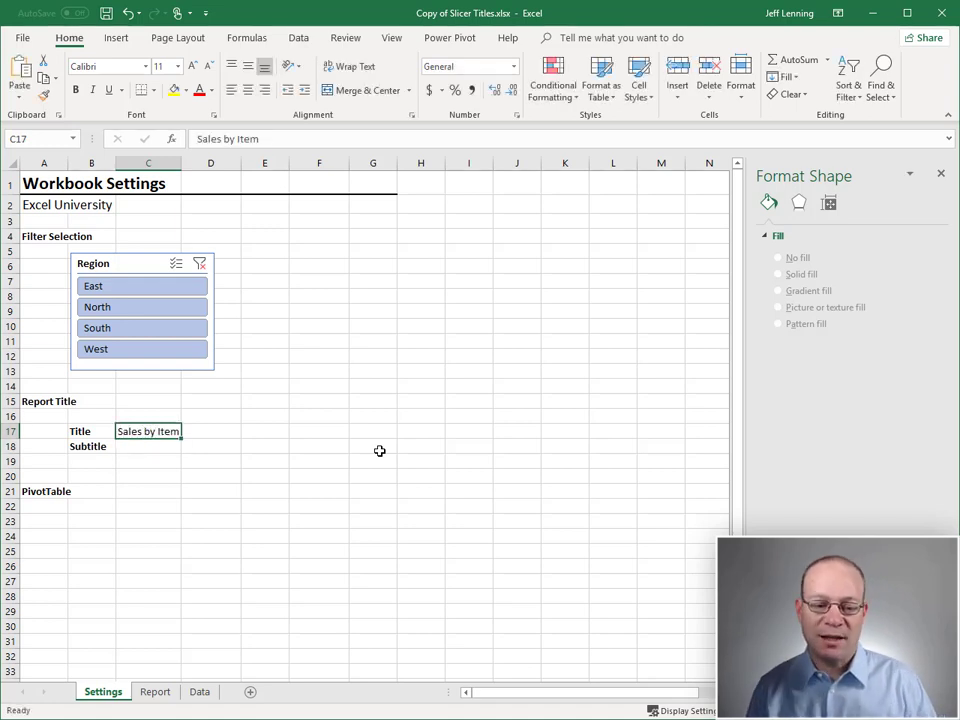
Step: Try the Region slicer with East and West, checking the Report sheet, and with North alone, and clear the filter
click(154, 447)
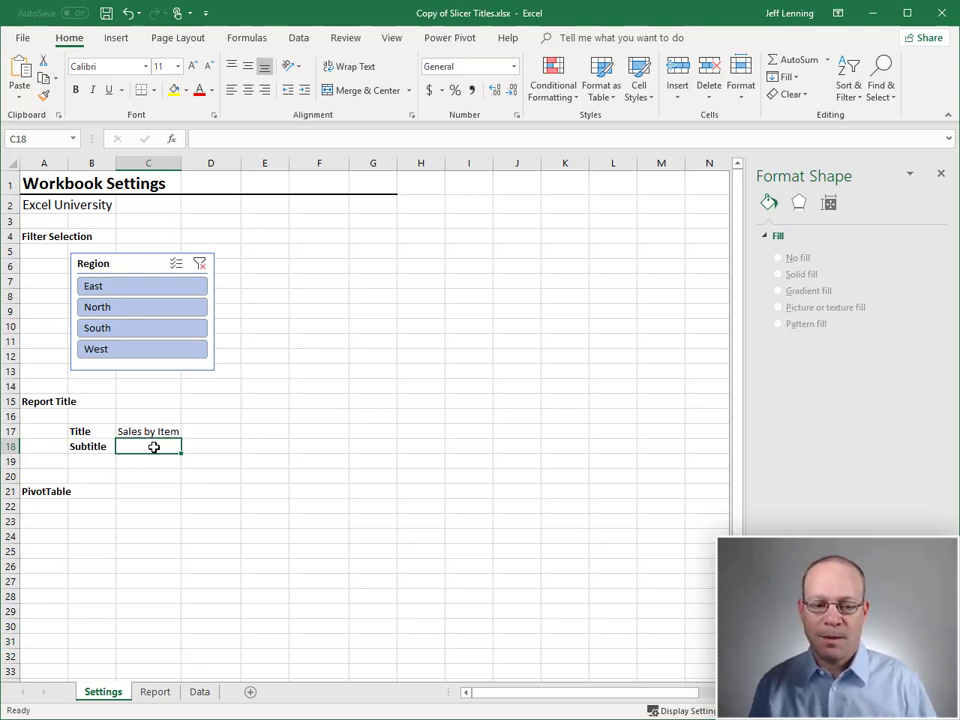
click(139, 289)
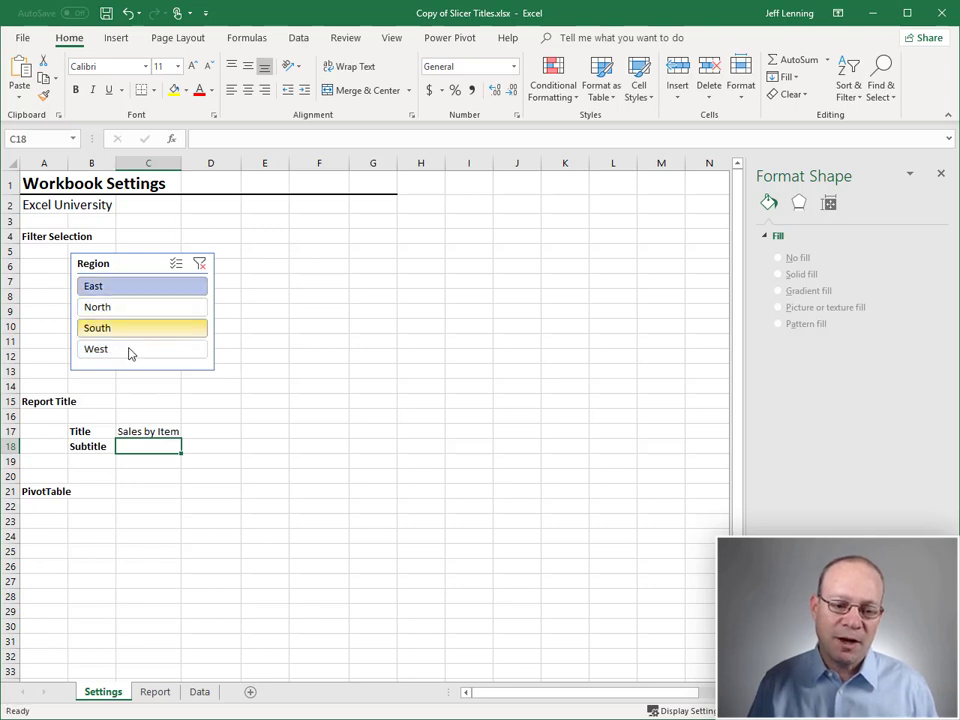
ctrl+click(127, 358)
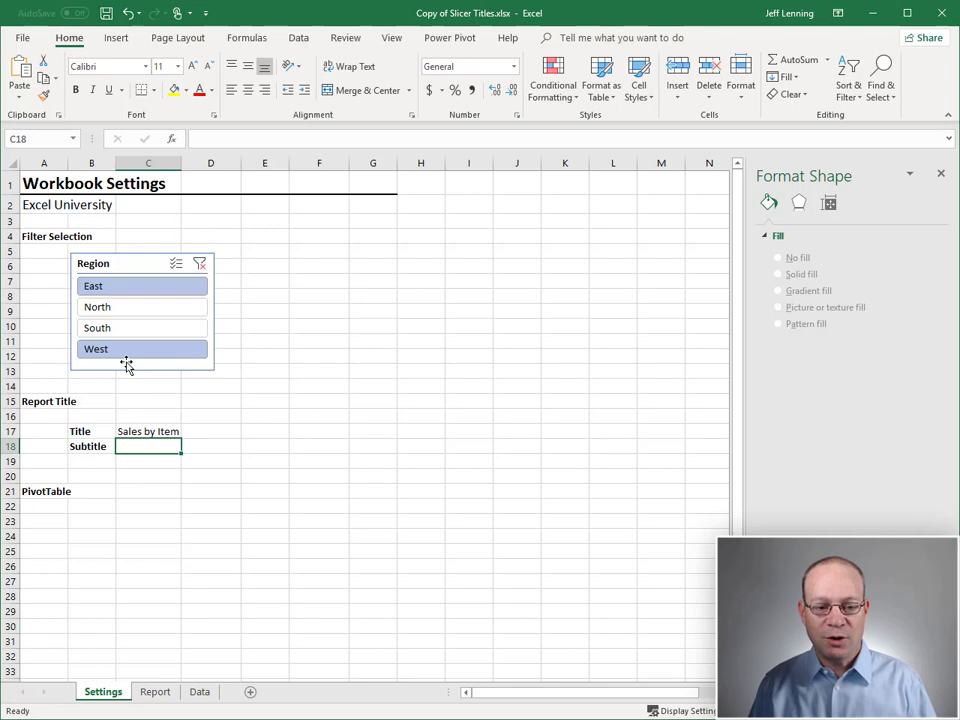
click(157, 692)
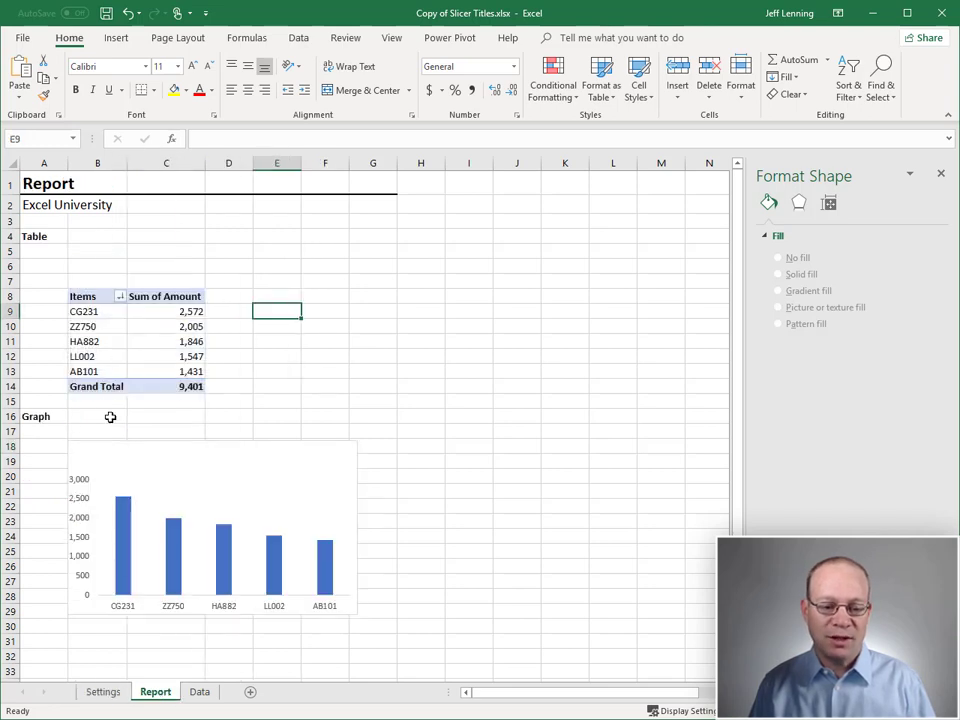
click(107, 693)
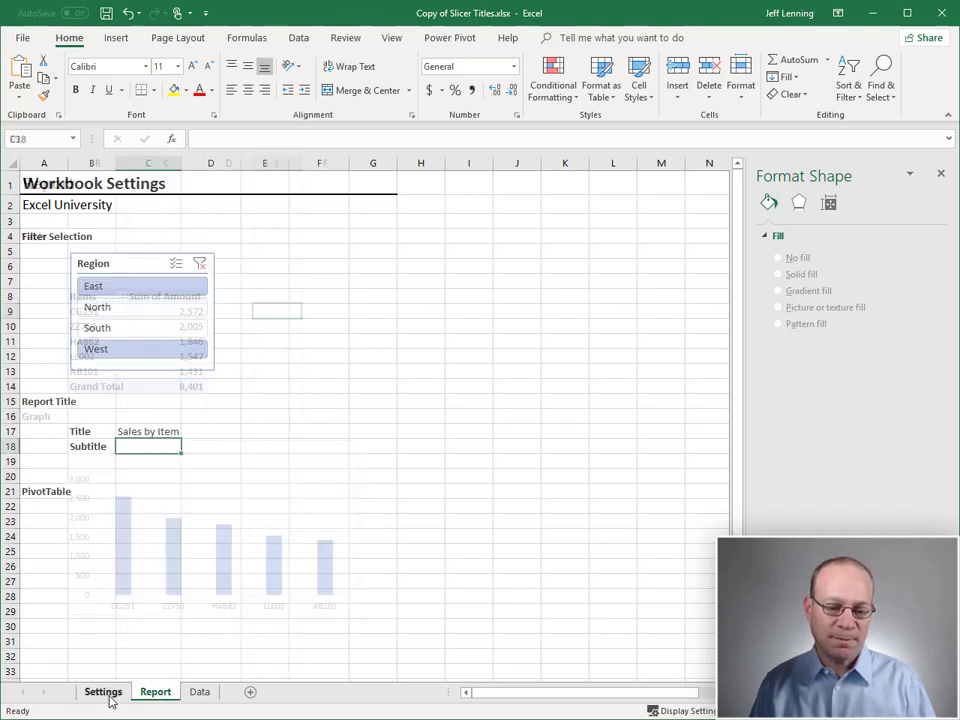
click(140, 306)
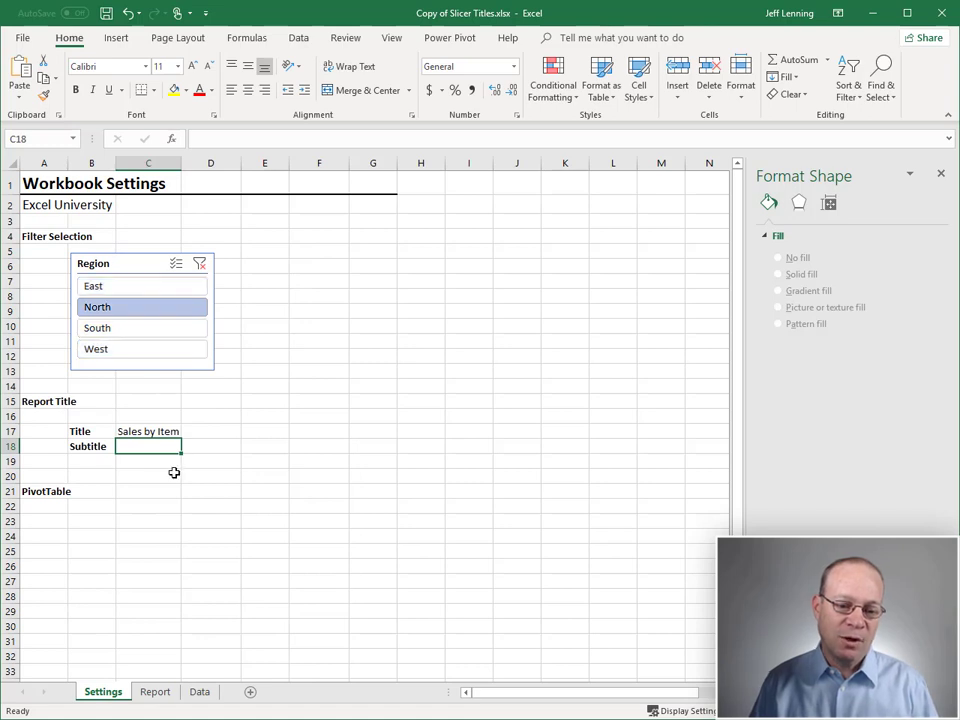
click(201, 264)
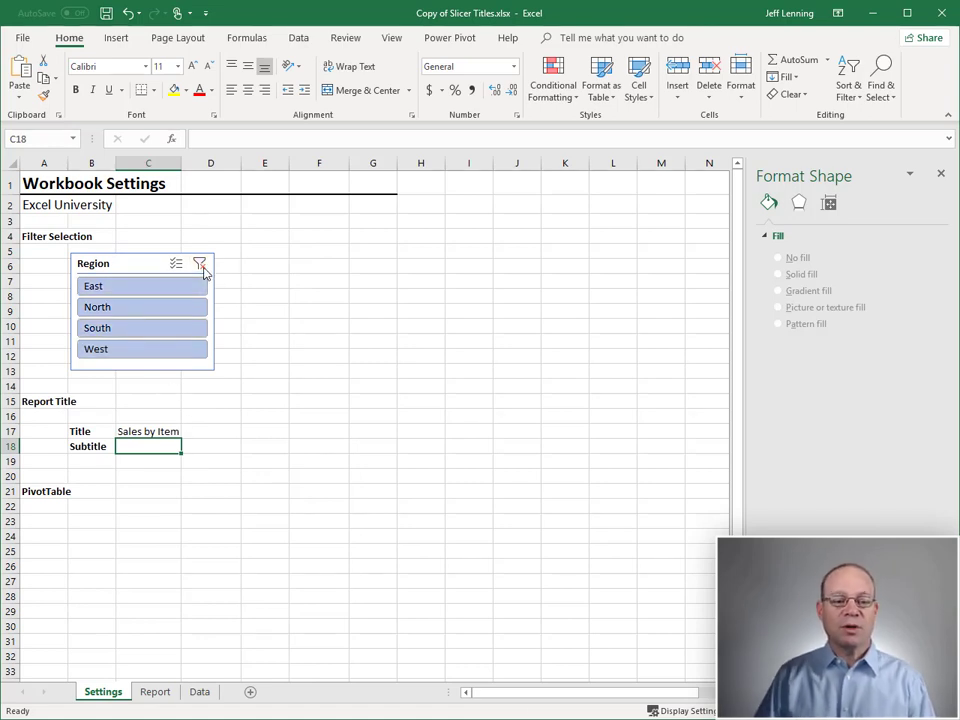
Step: Insert a PivotTable based on the Data sheet's Table1, placed on the existing Settings sheet at cell B23
click(96, 522)
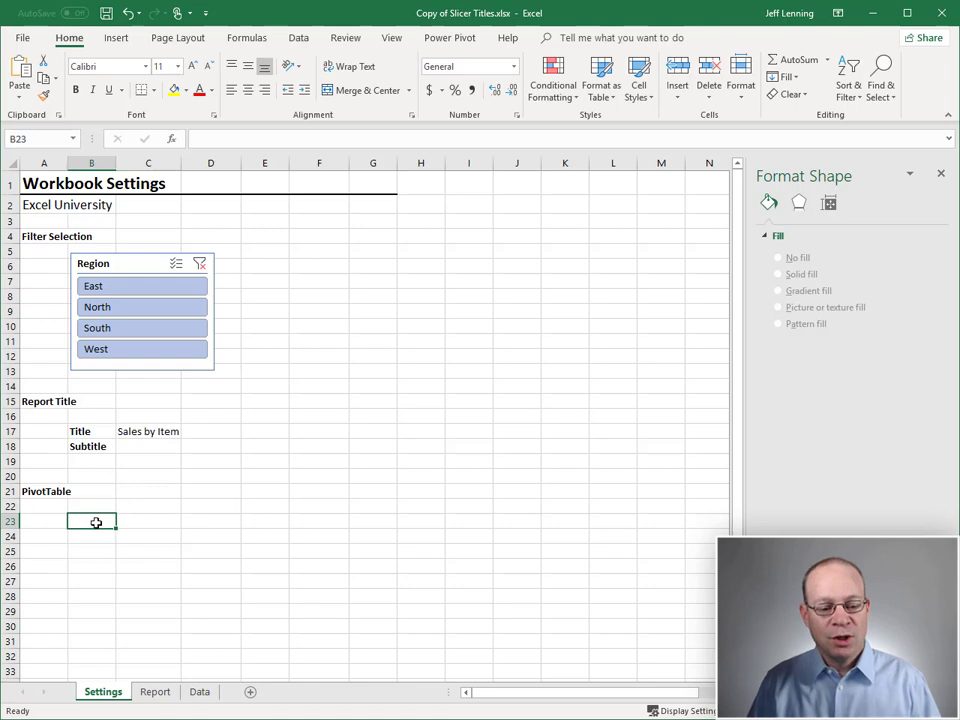
click(199, 691)
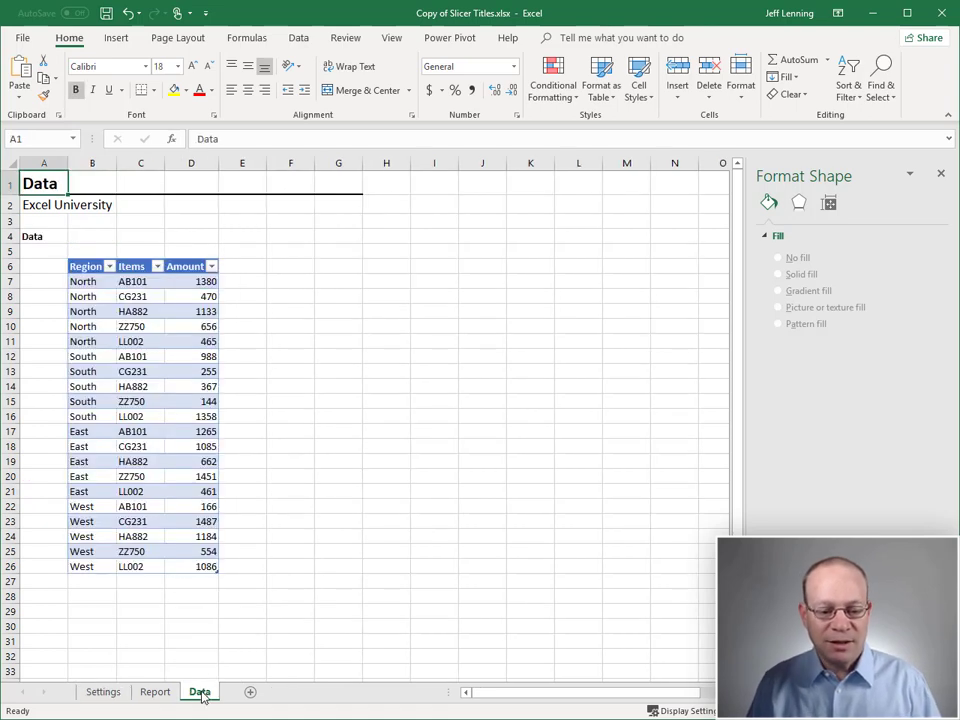
click(134, 311)
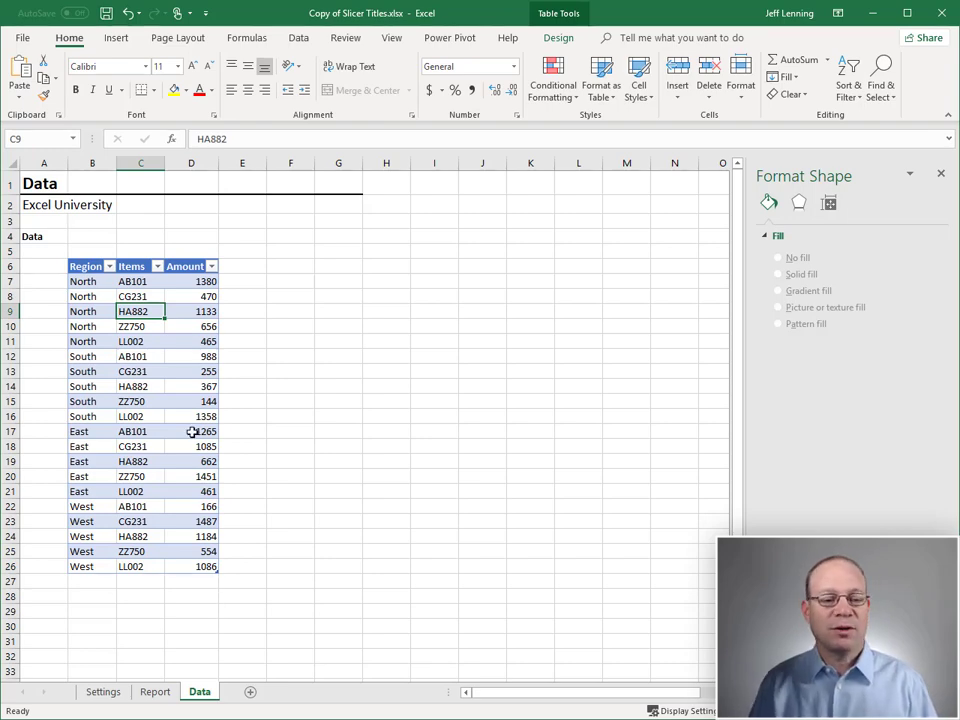
click(120, 45)
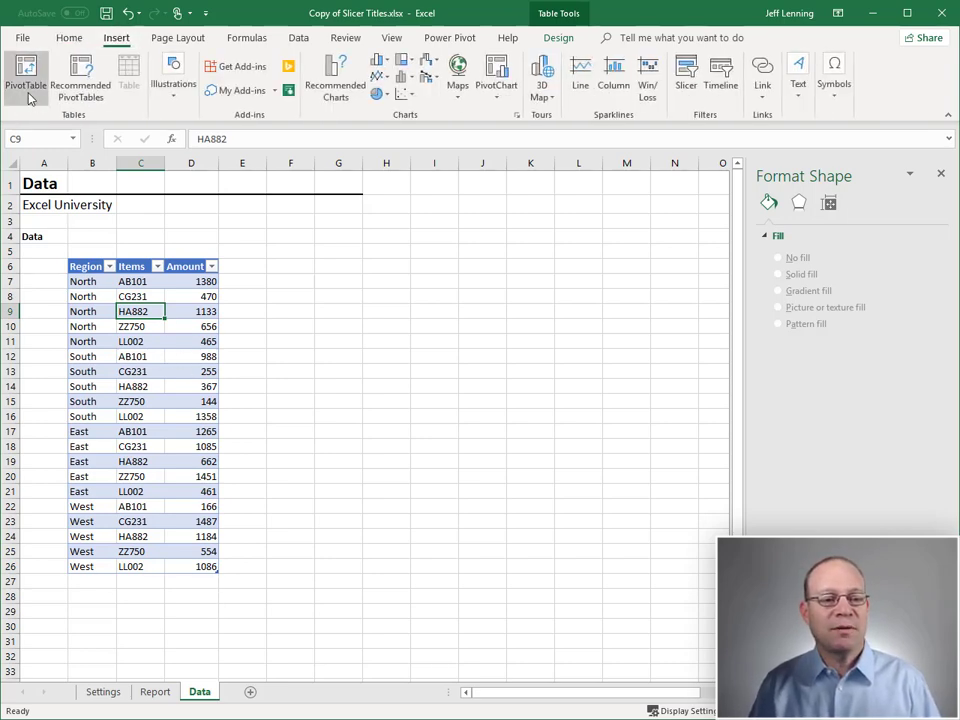
click(30, 90)
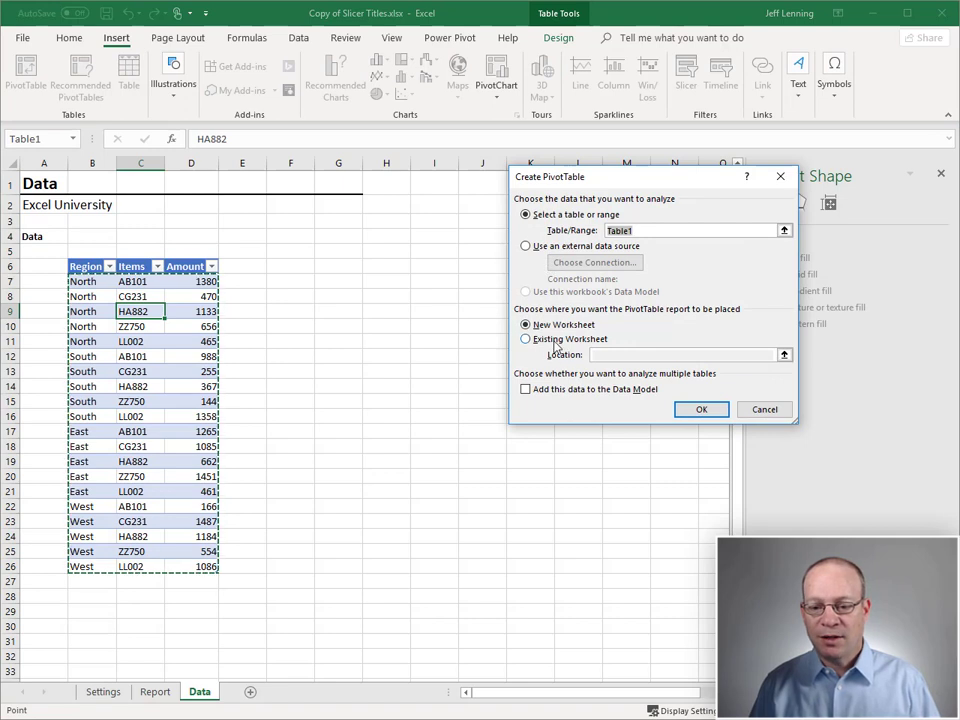
click(555, 340)
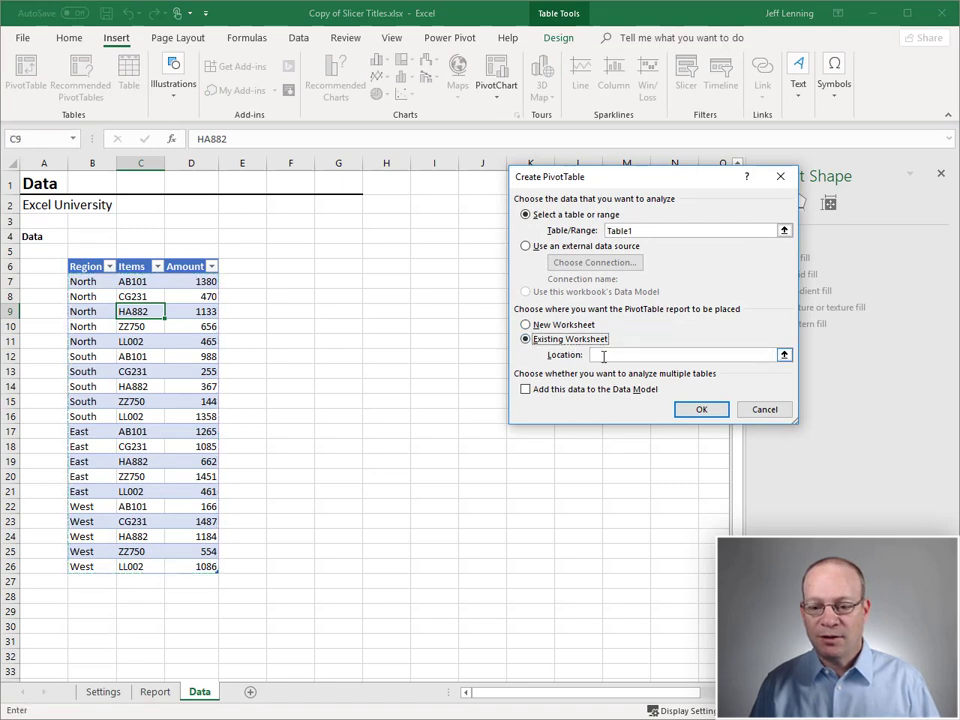
click(85, 694)
click(87, 521)
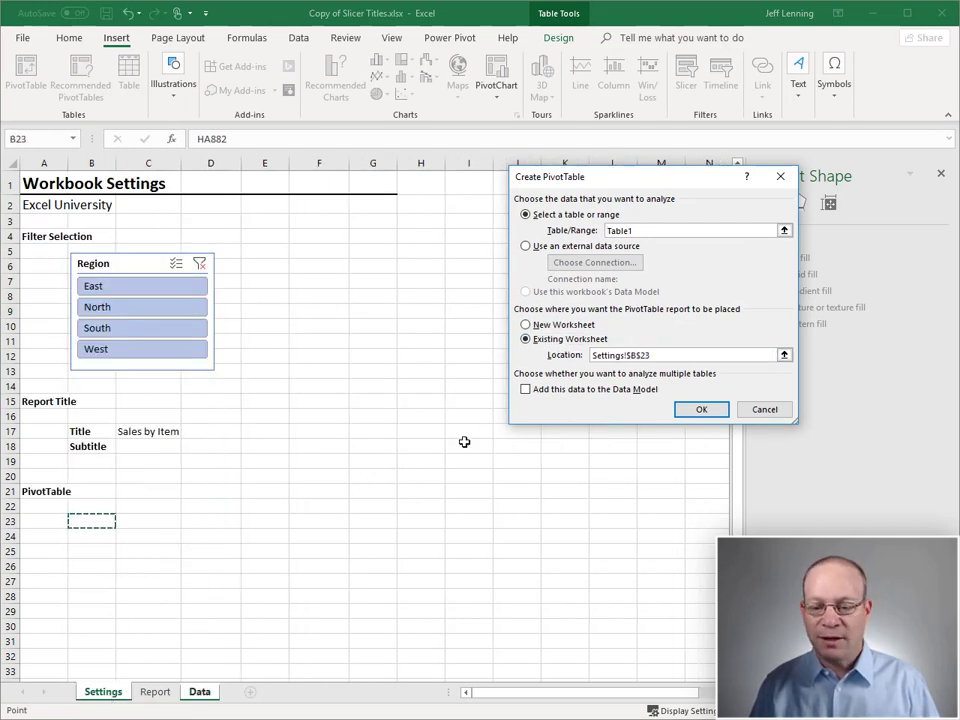
click(701, 409)
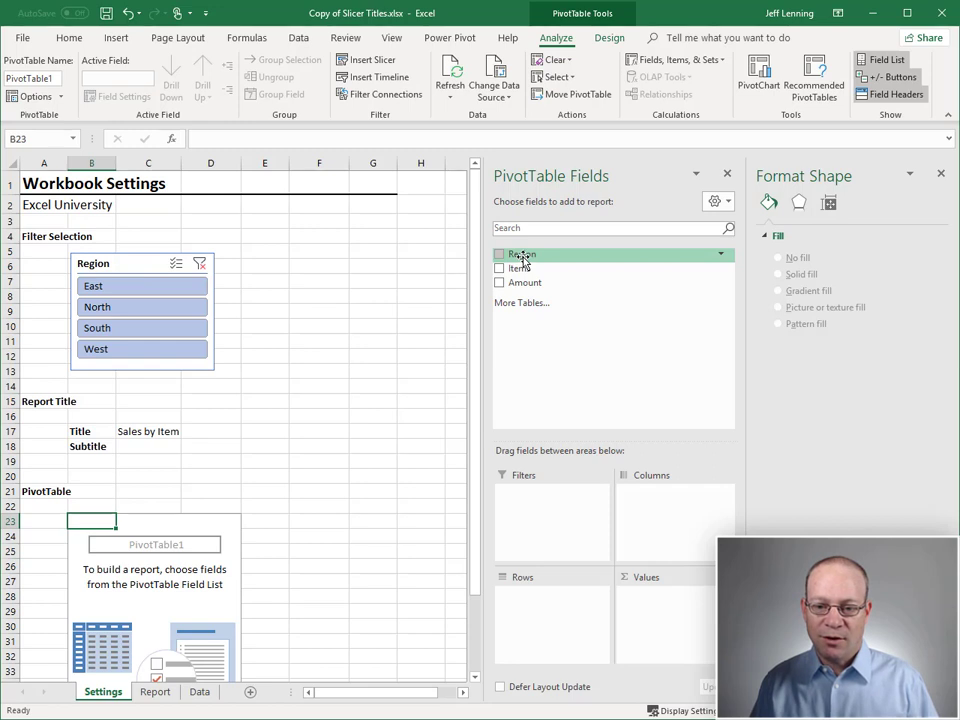
Step: Add the Region field to the new PivotTable, move it from rows to columns, and close the field list and shape formatting panes
drag(522, 258, 557, 598)
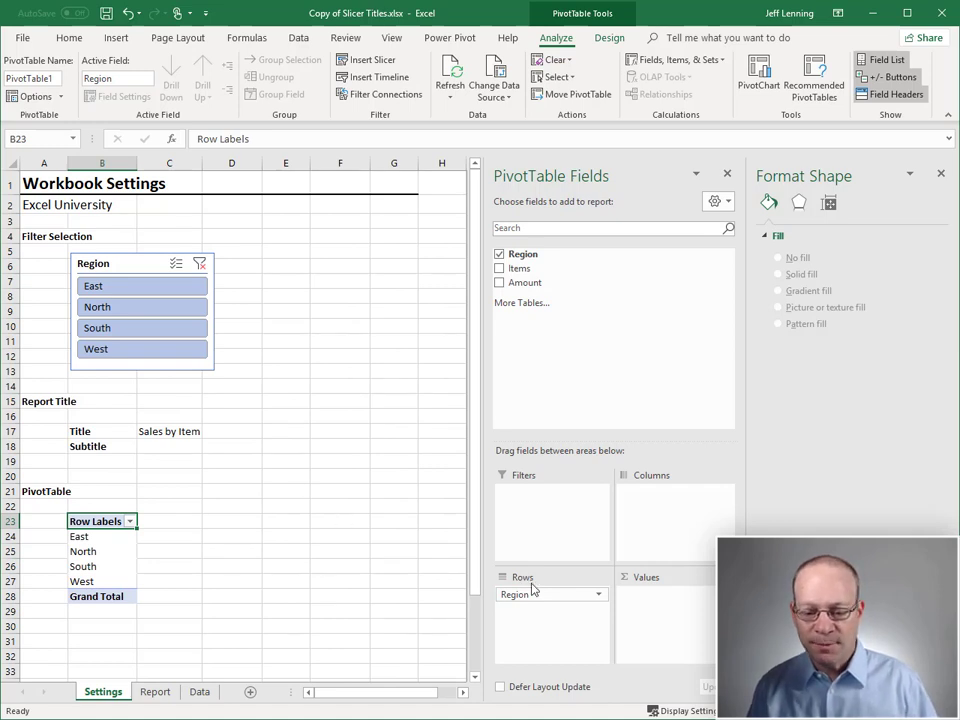
drag(522, 594, 640, 500)
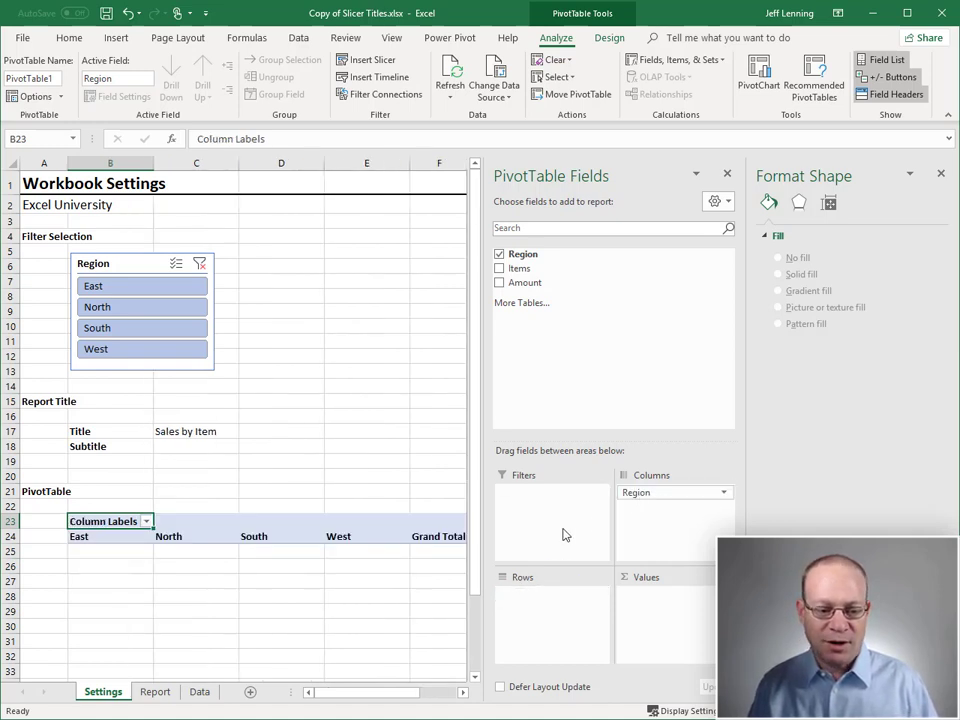
click(727, 174)
click(940, 173)
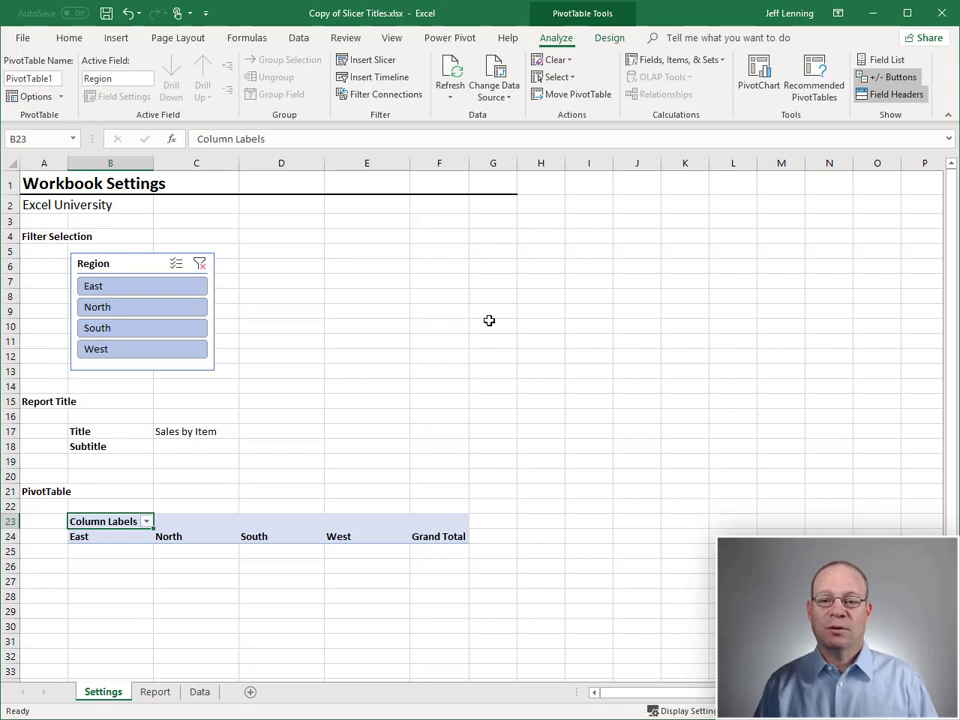
Step: Turn off the grand totals of the Region PivotTable on the Settings sheet
click(607, 38)
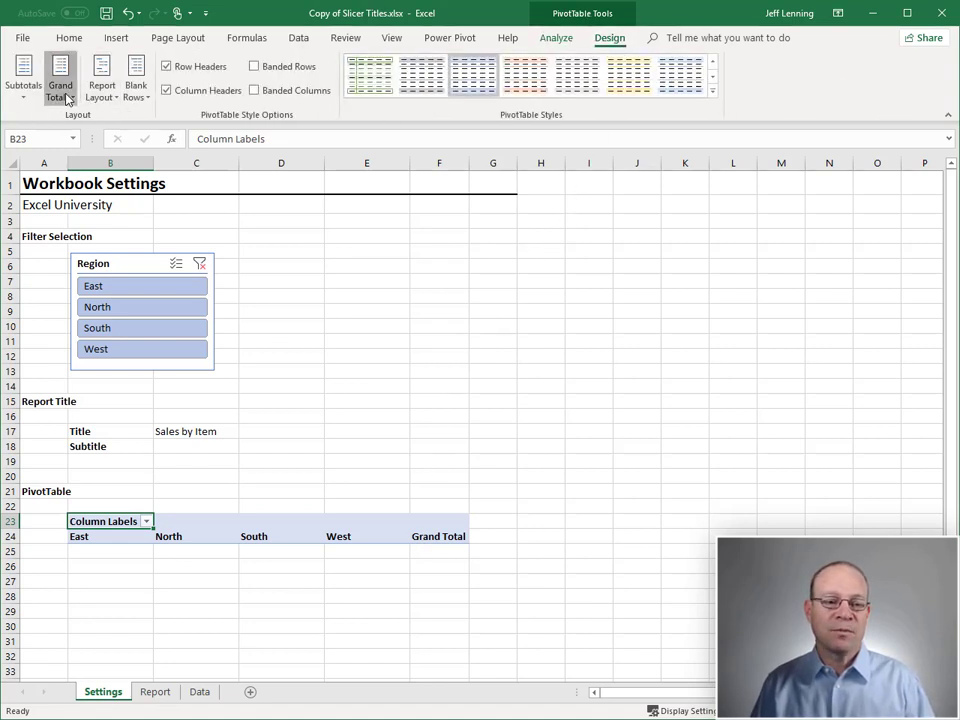
click(60, 80)
click(82, 122)
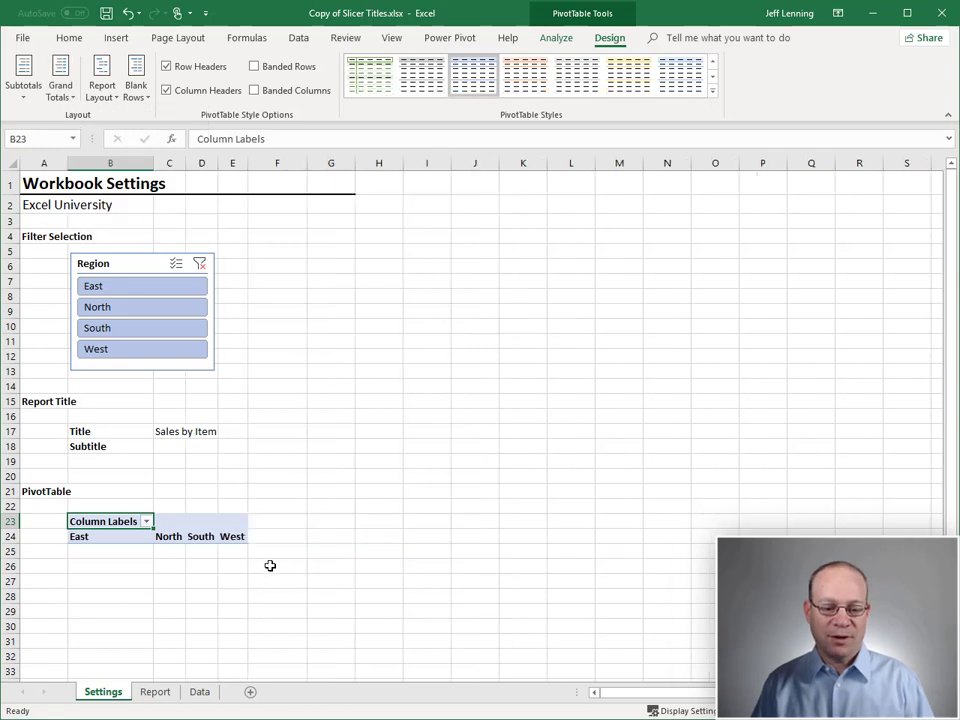
Step: Start a TEXTJOIN formula in the Subtitle cell C18 of the Settings sheet
click(184, 446)
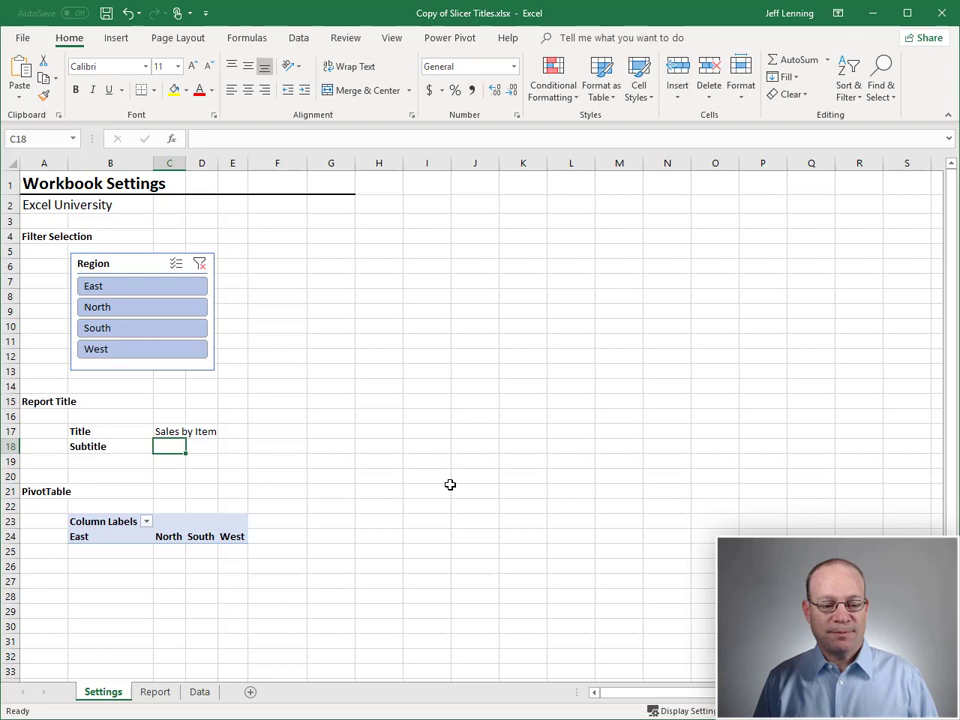
text(=text)
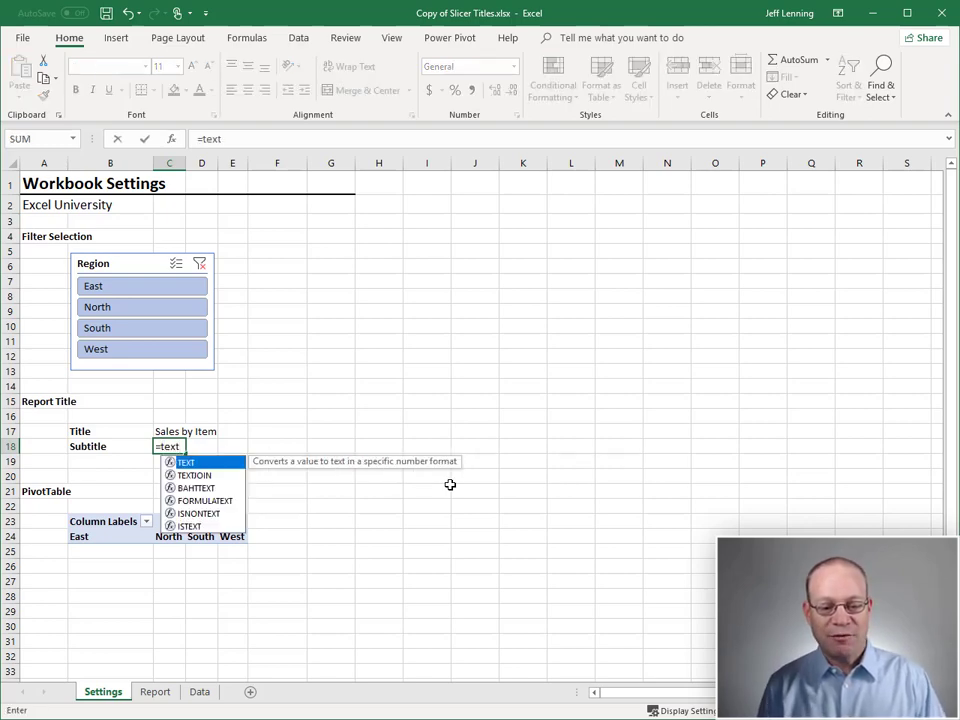
key(Down)
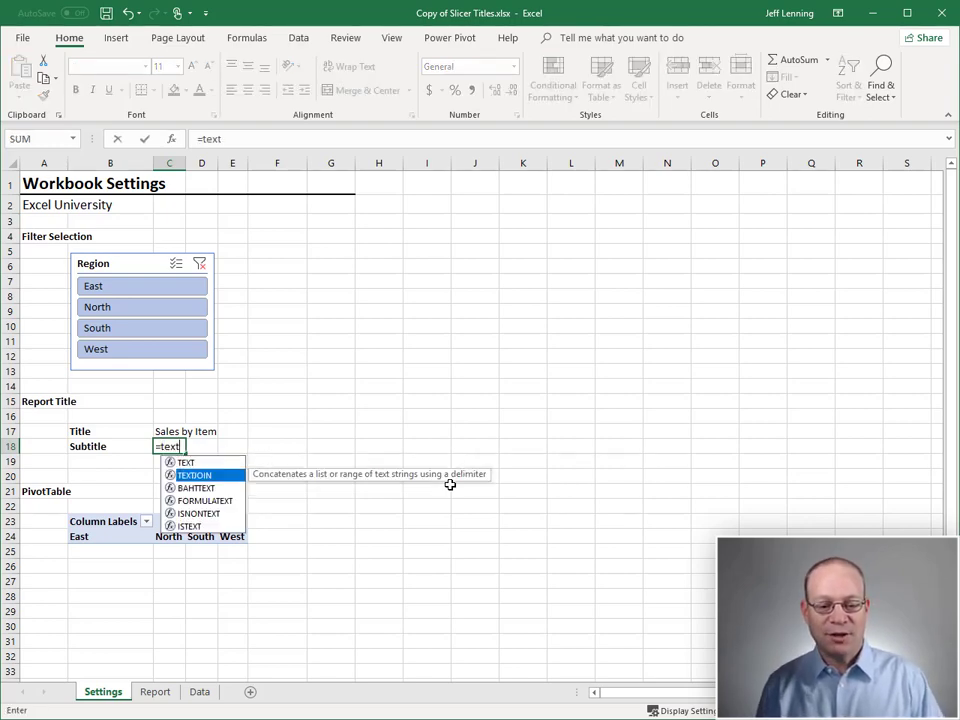
key(Tab)
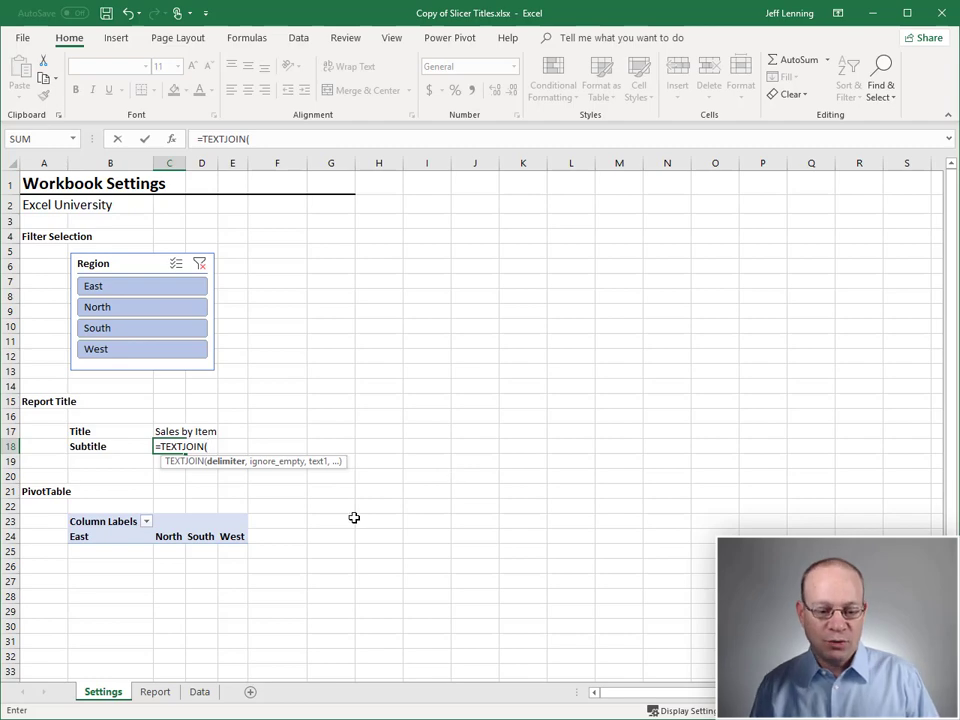
click(10, 538)
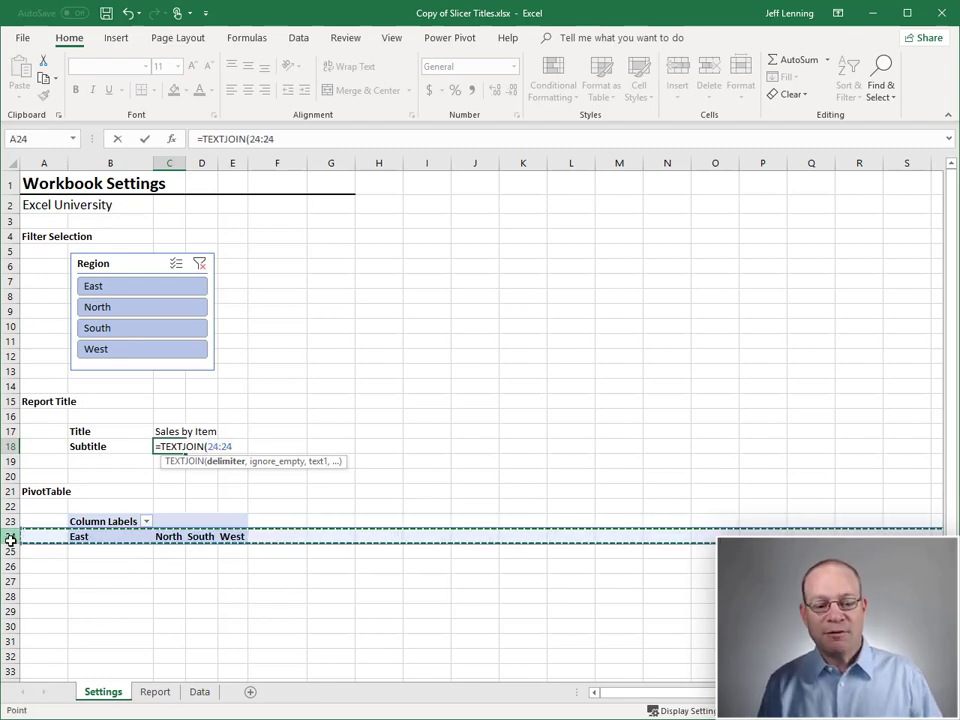
key(BackSpace)
key(BackSpace)
key(BackSpace)
key(BackSpace)
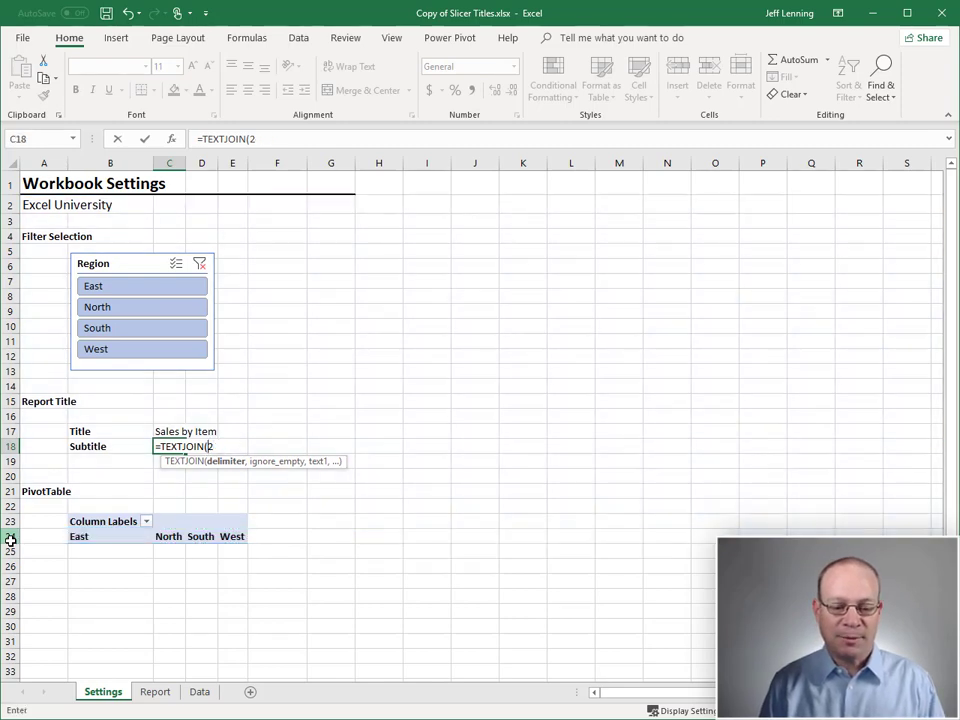
key(BackSpace)
key(BackSpace)
text(()
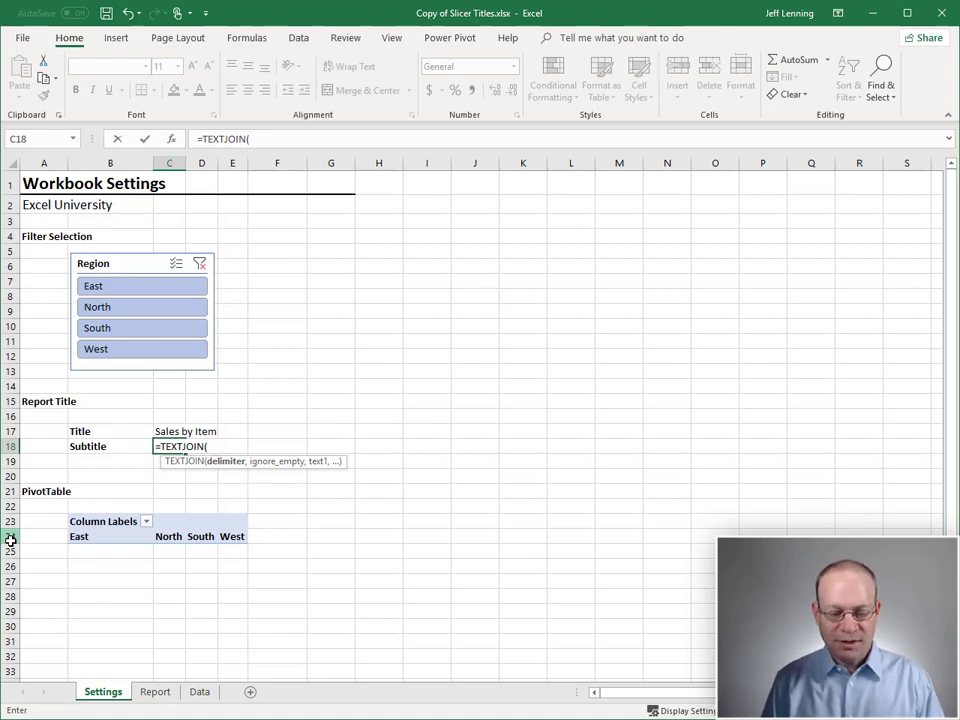
Step: Complete the Subtitle formula as =TEXTJOIN(", ",TRUE,24:24), joining the region labels in row 24 with a comma and space
text(", ",)
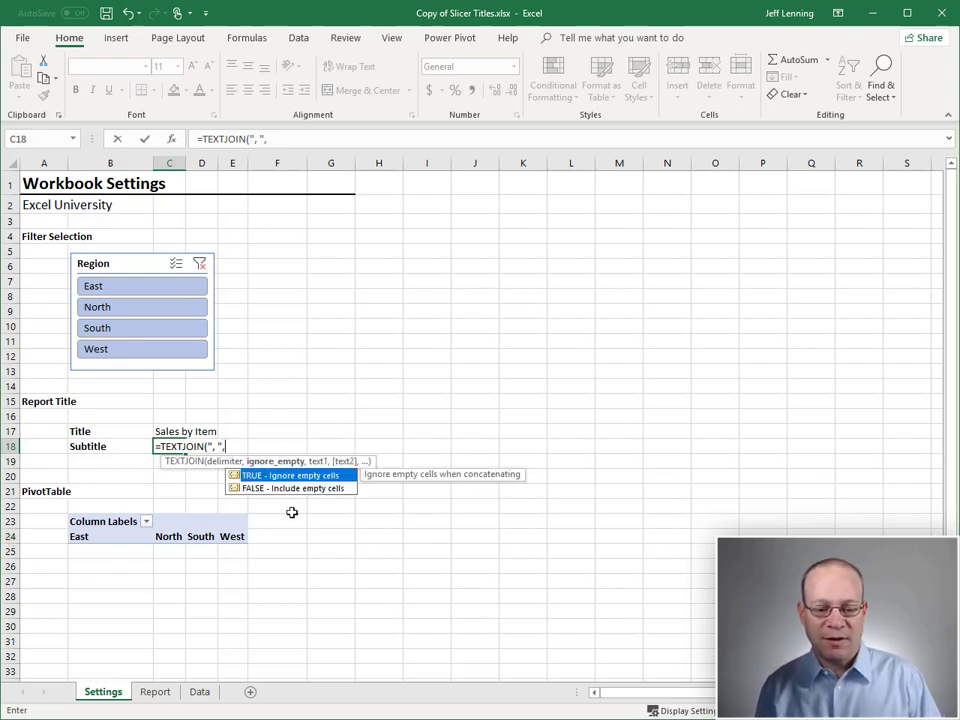
double_click(262, 478)
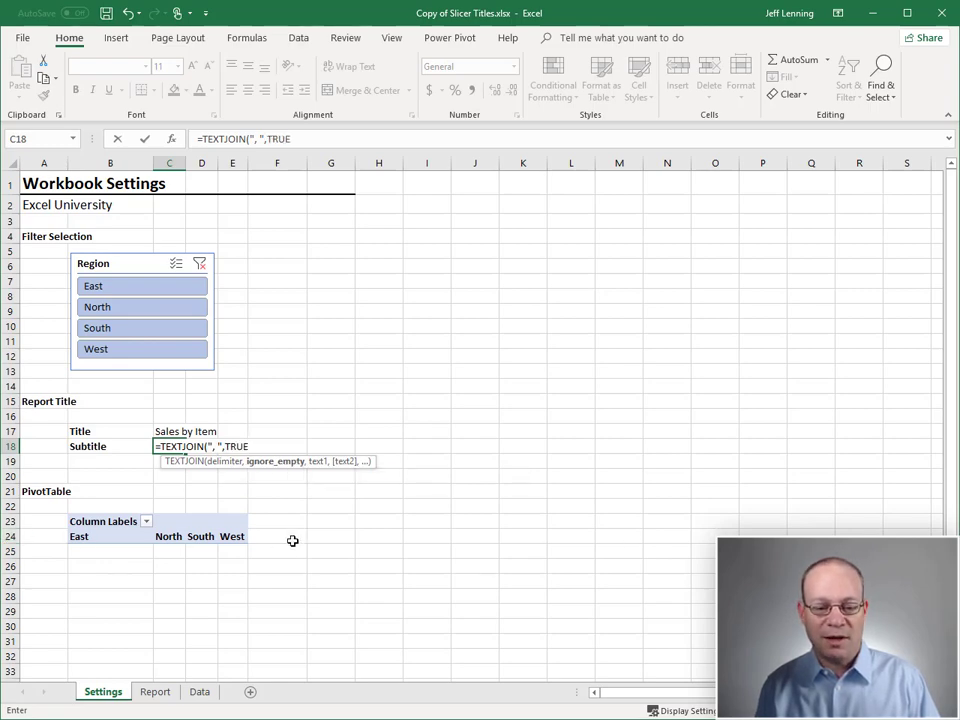
text(,)
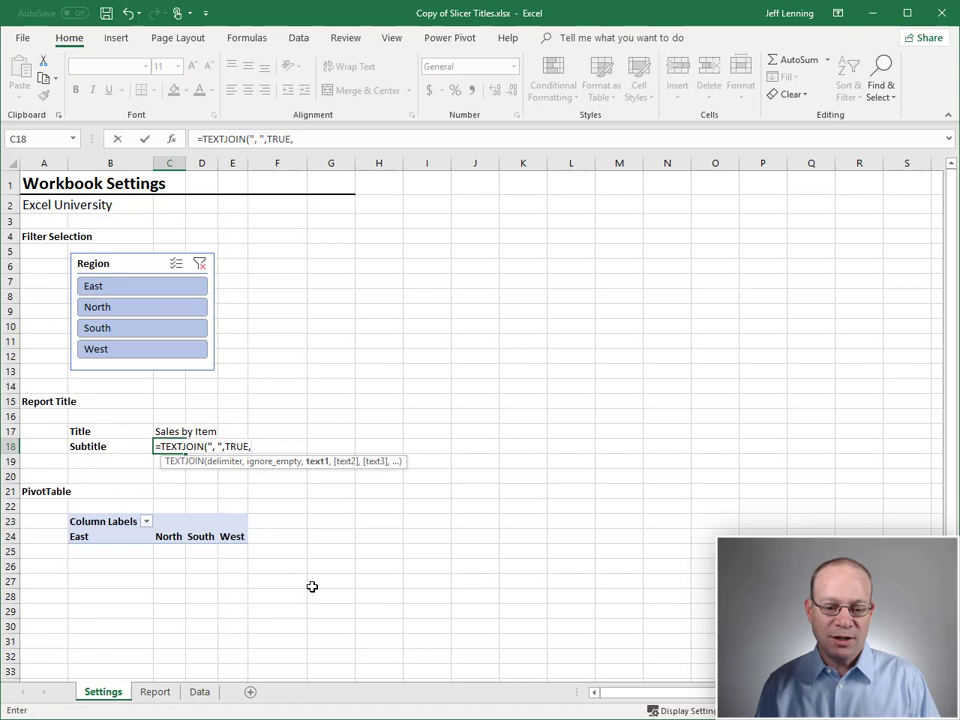
click(10, 536)
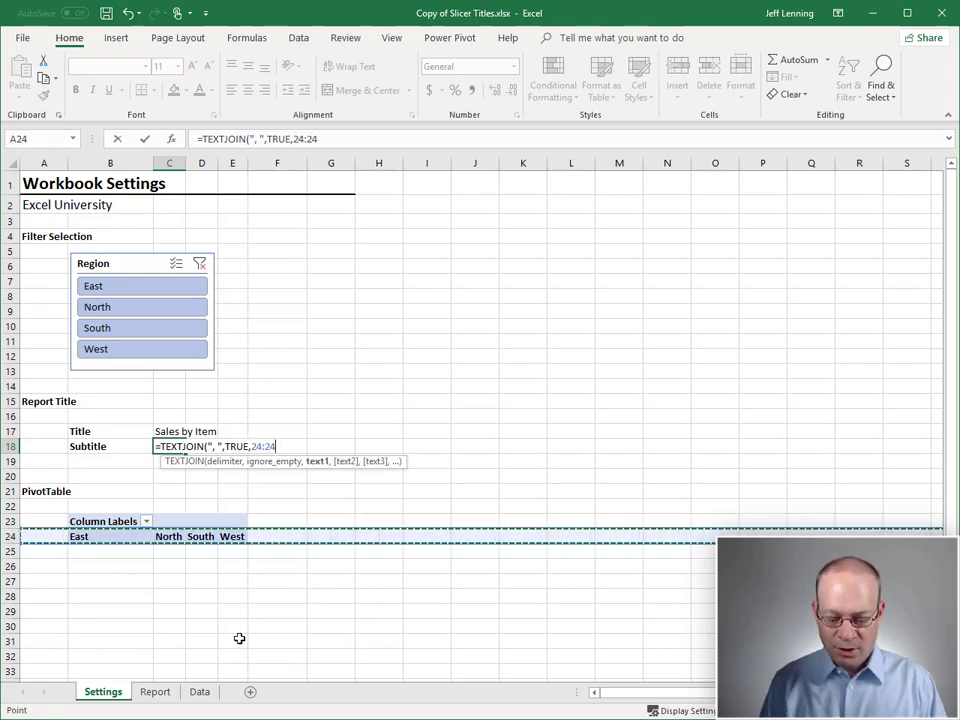
text())
key(Return)
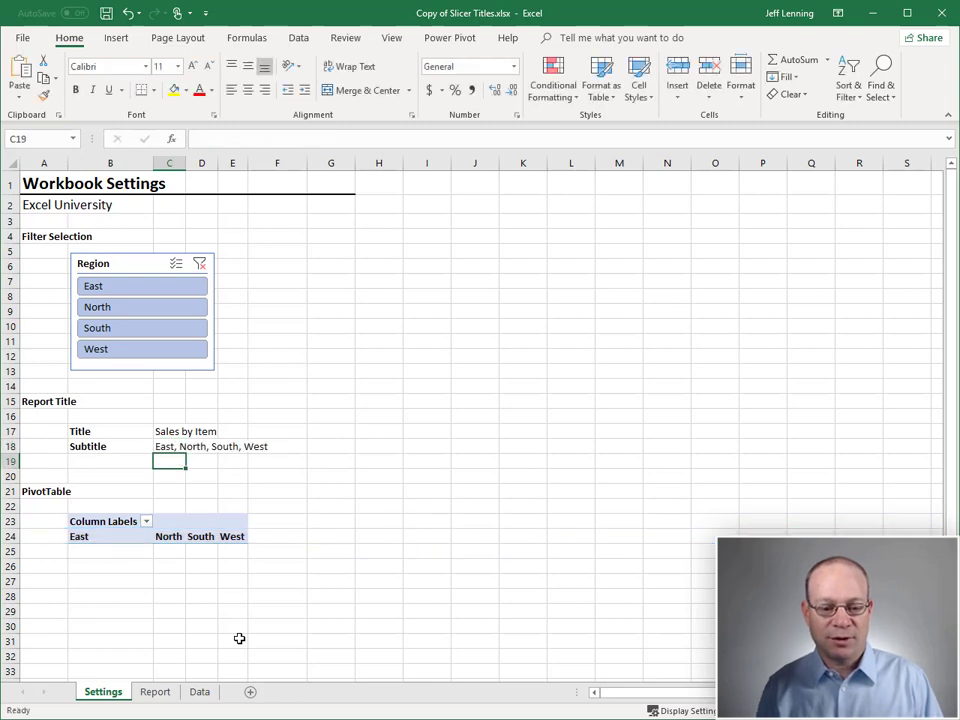
Step: Review the Subtitle formula in C18 without changing it, look at the Report sheet, and return to Settings
double_click(165, 446)
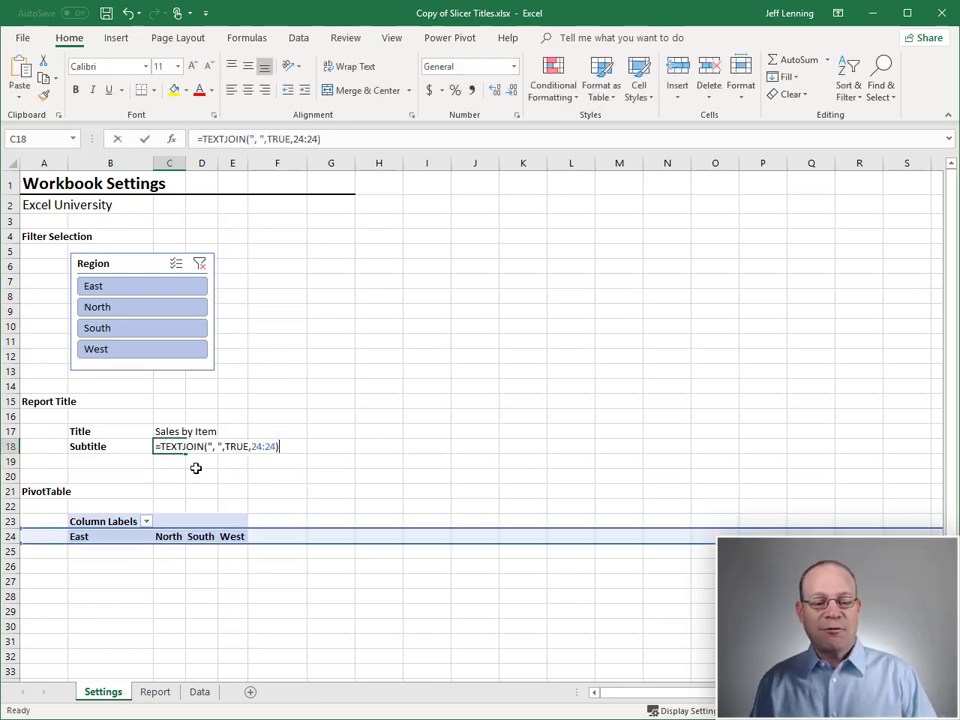
key(Escape)
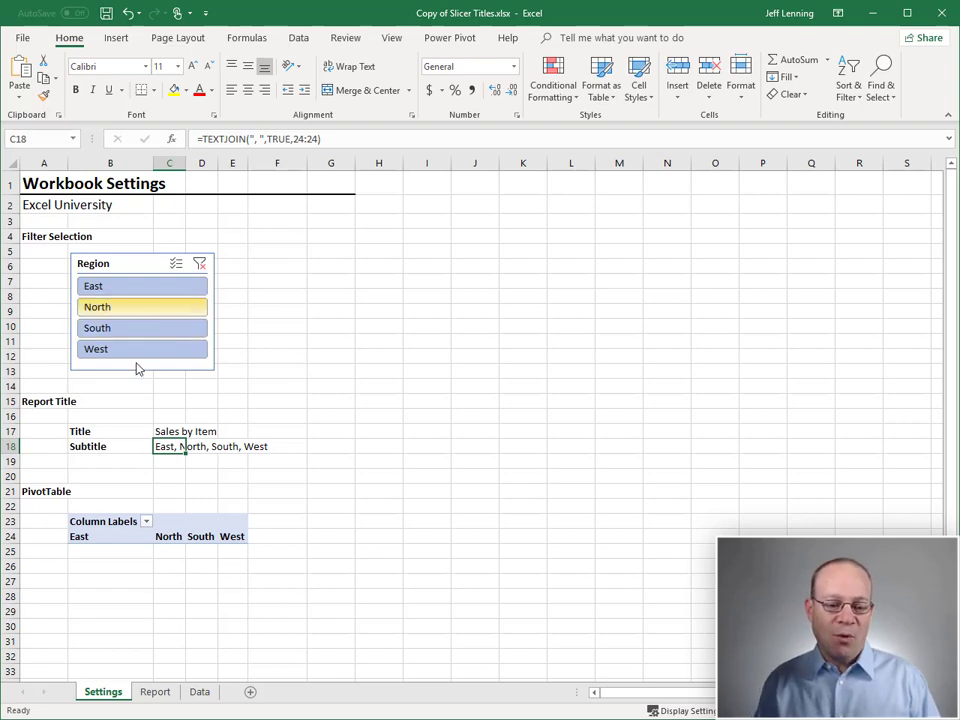
click(155, 691)
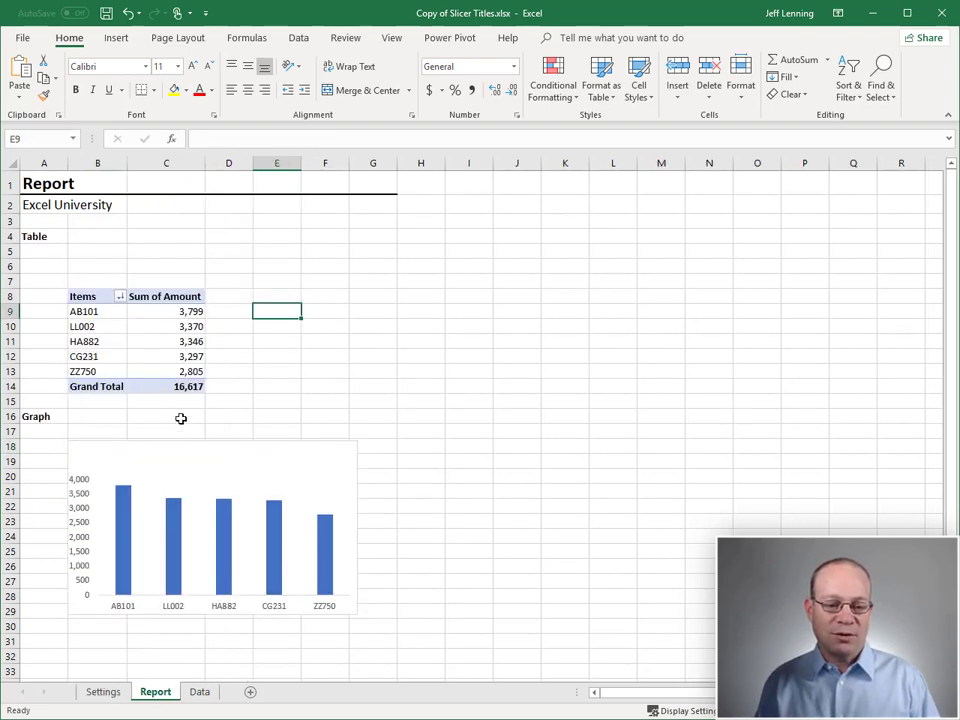
click(109, 691)
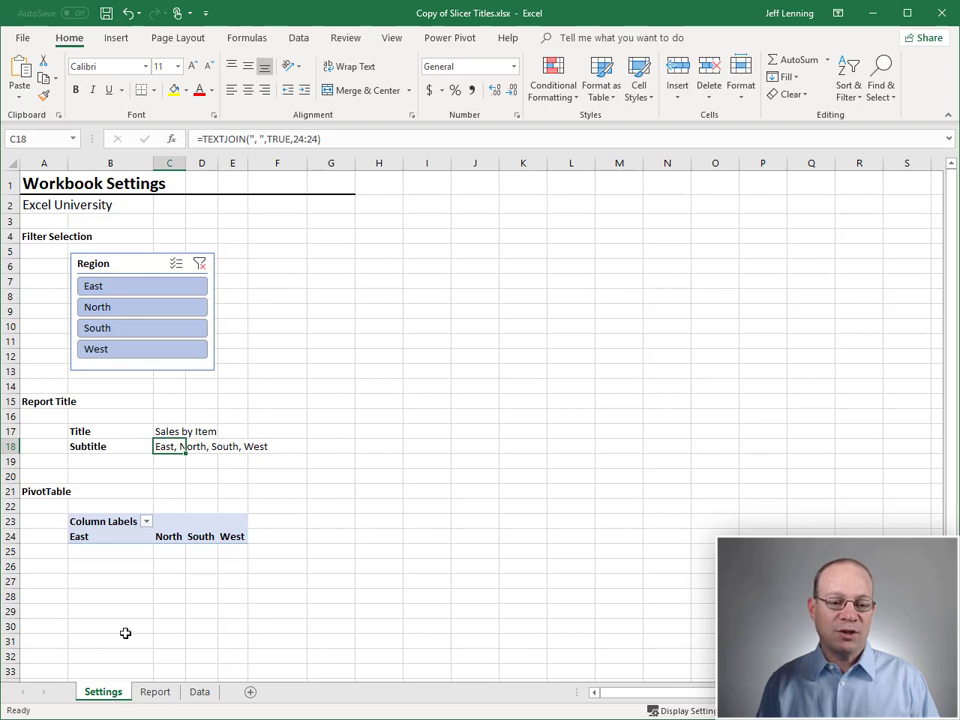
Step: Filter the Region slicer to East and connect the slicer to the PivotTable on the Settings sheet in addition to the Report one
click(140, 290)
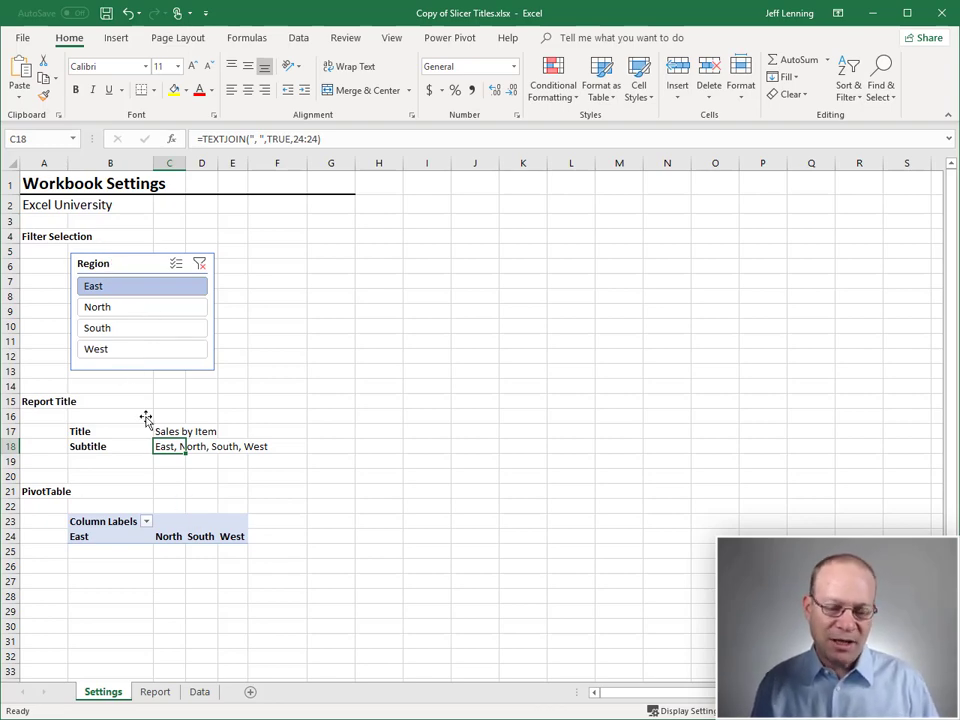
click(119, 264)
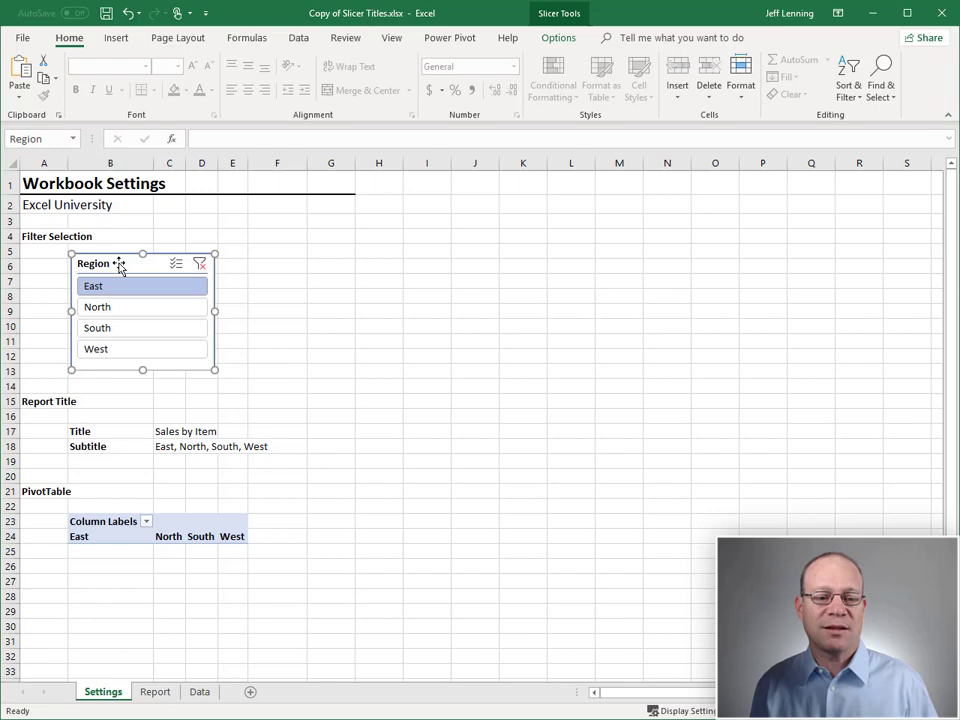
click(552, 40)
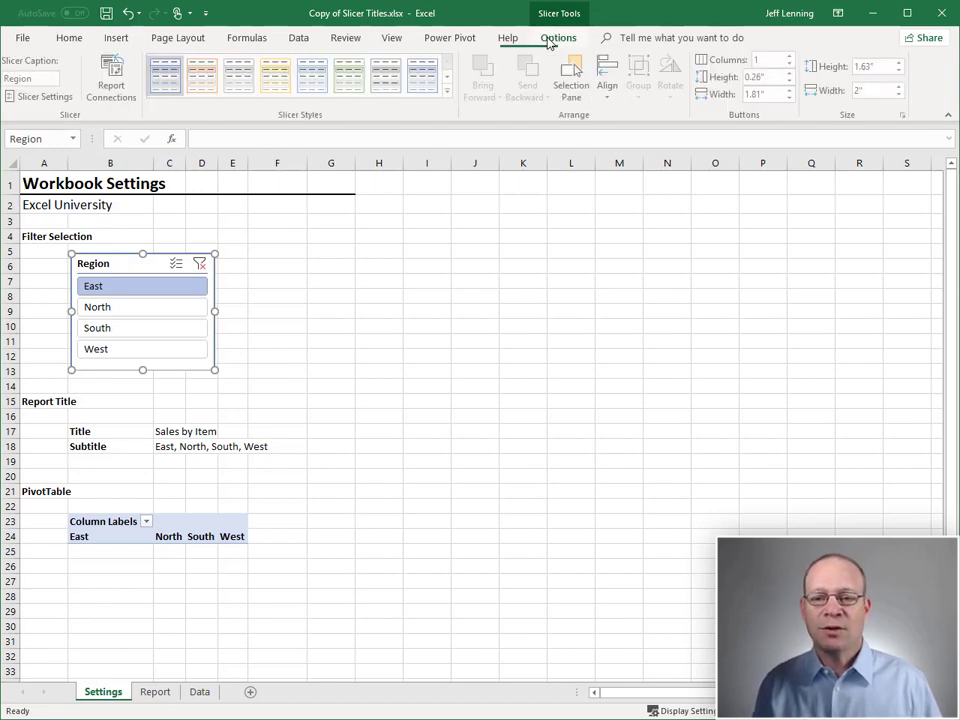
click(111, 84)
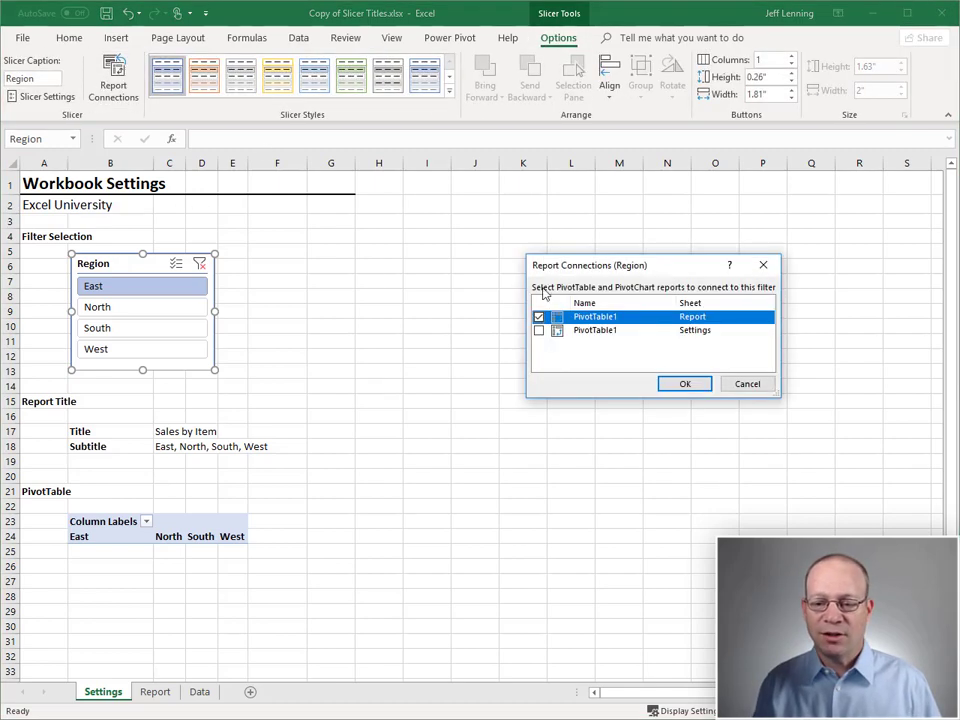
click(539, 330)
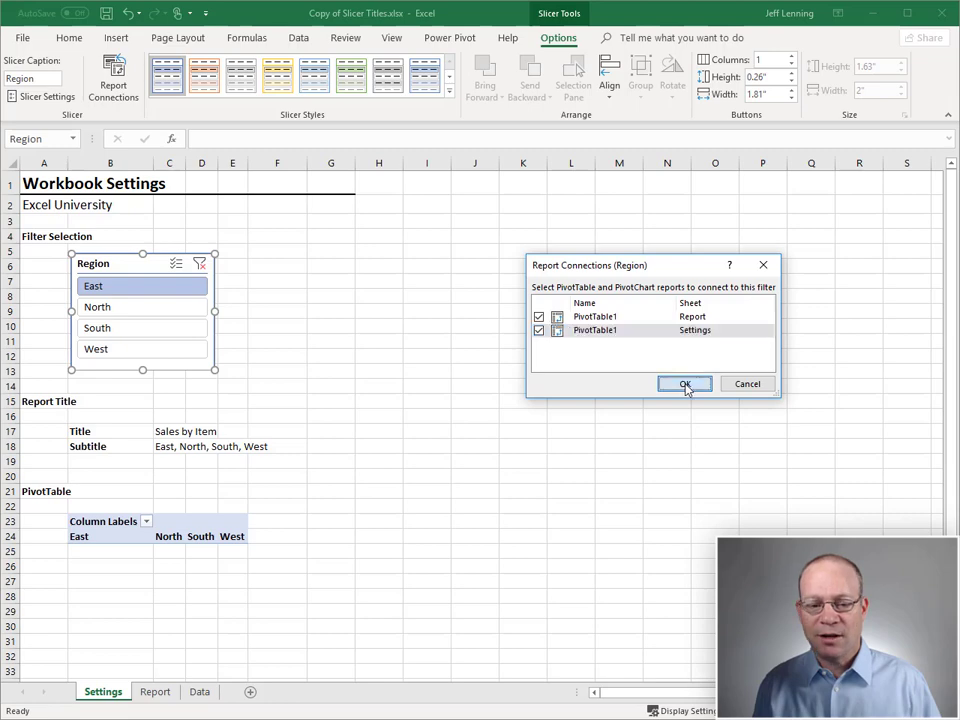
click(685, 384)
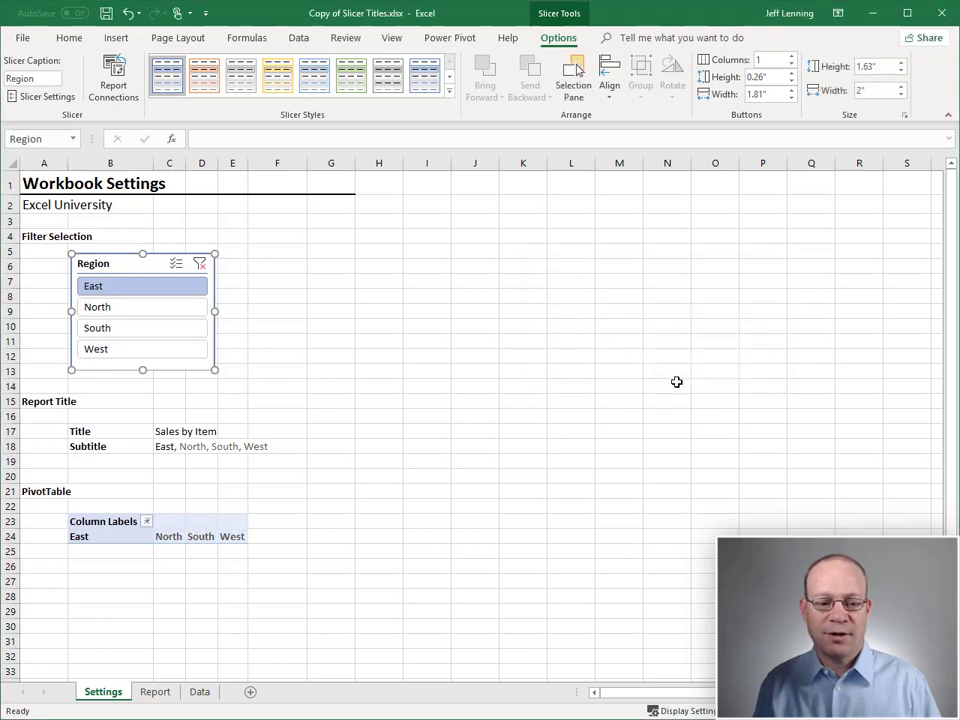
Step: Test the Region slicer with North, South and East individually and with East plus West, and clear its filter
click(121, 312)
click(124, 333)
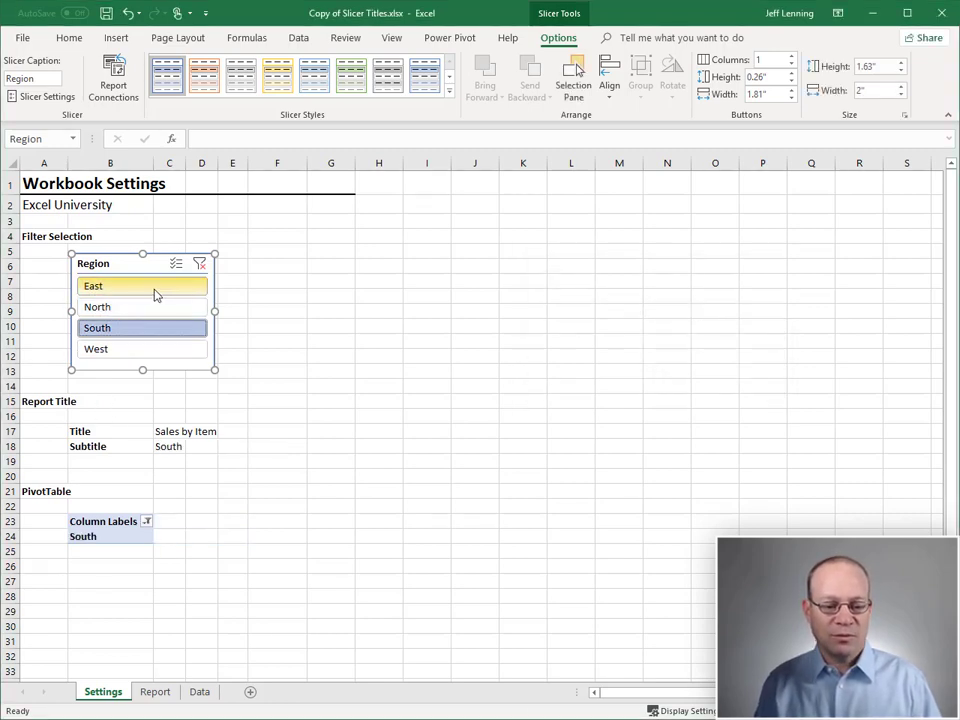
click(155, 290)
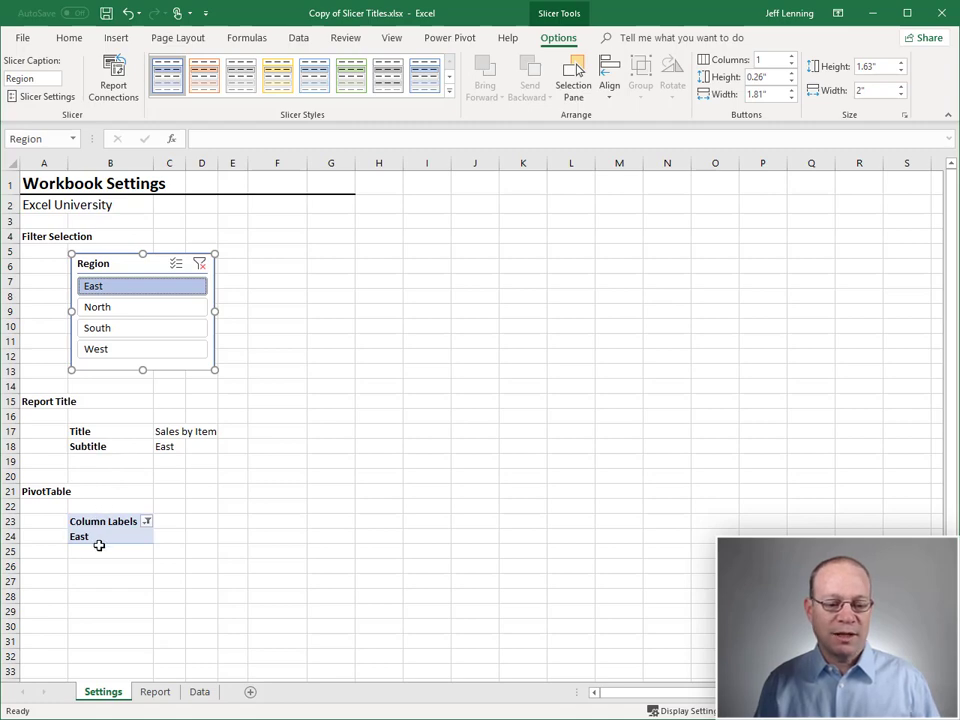
ctrl+click(116, 350)
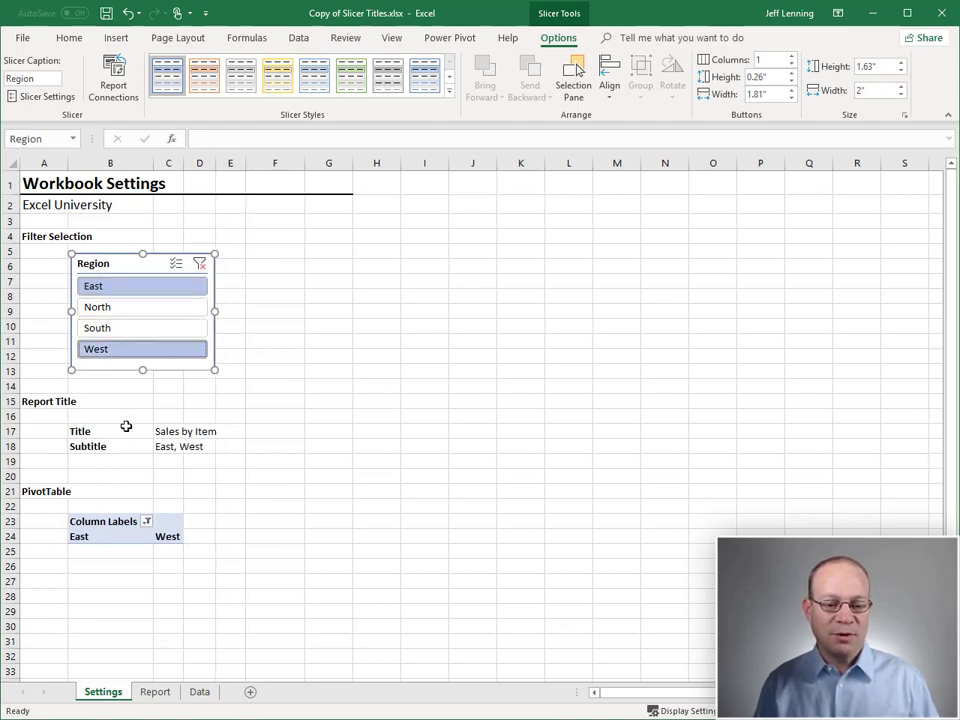
click(199, 264)
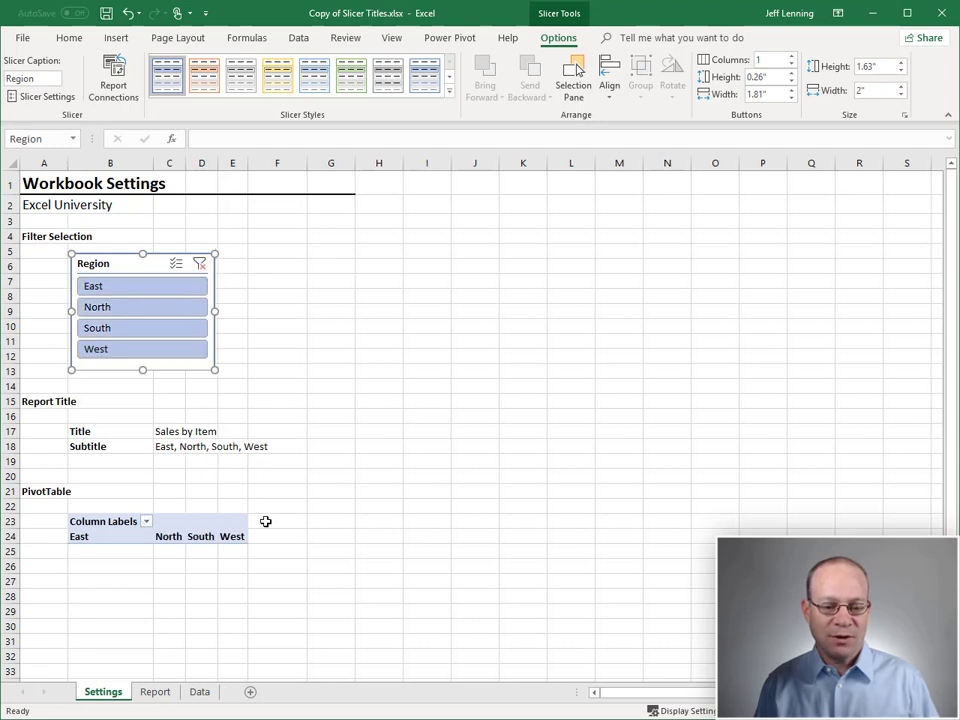
Step: Try East with North in the Region slicer, and set the selection to East and West
click(114, 286)
ctrl+click(117, 307)
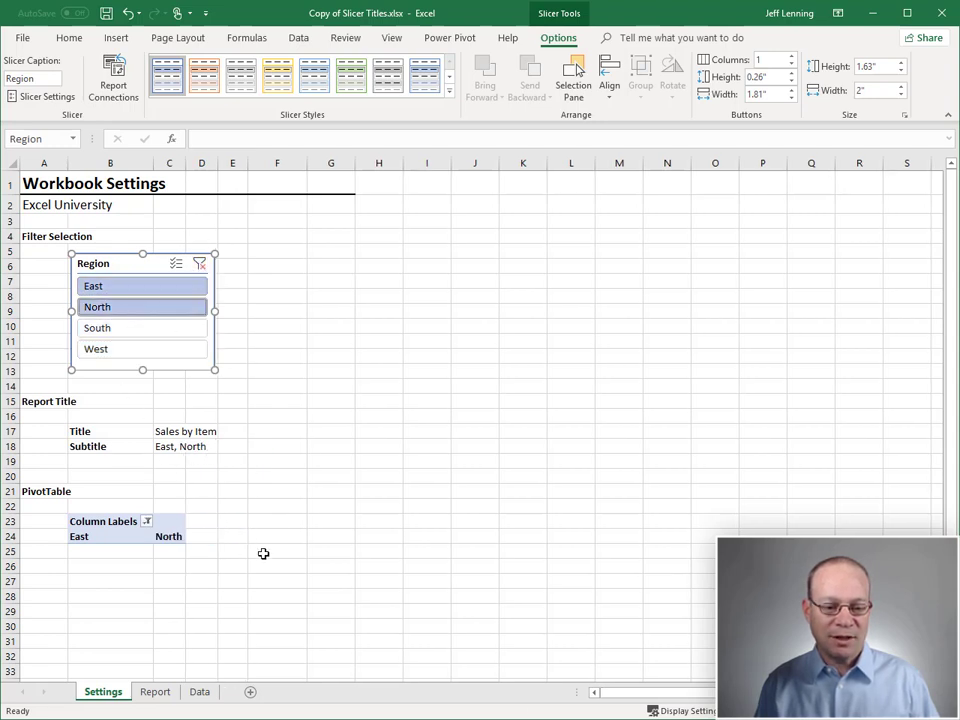
ctrl+click(146, 304)
ctrl+click(122, 349)
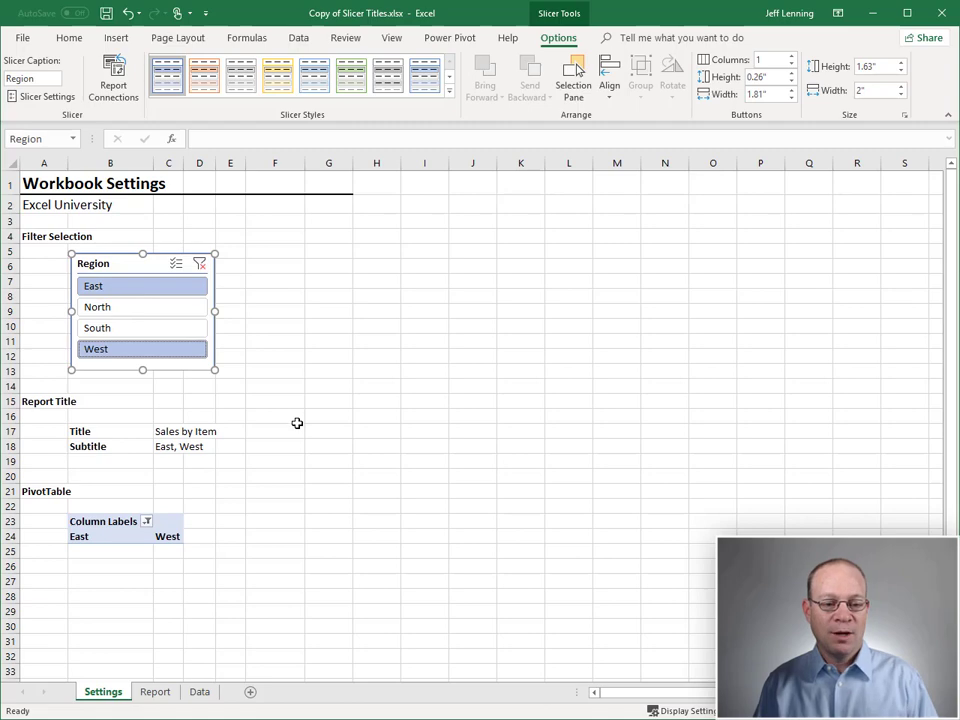
click(196, 573)
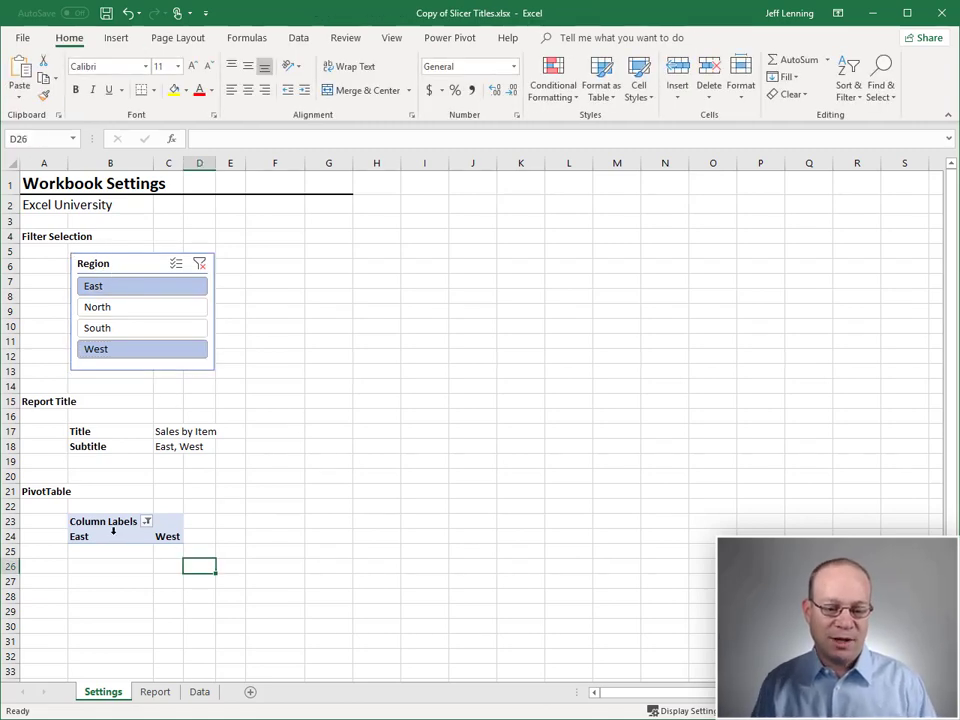
Step: Review the TEXTJOIN formula in Subtitle cell C18 and the row it references, without changing it
click(171, 446)
key(F2)
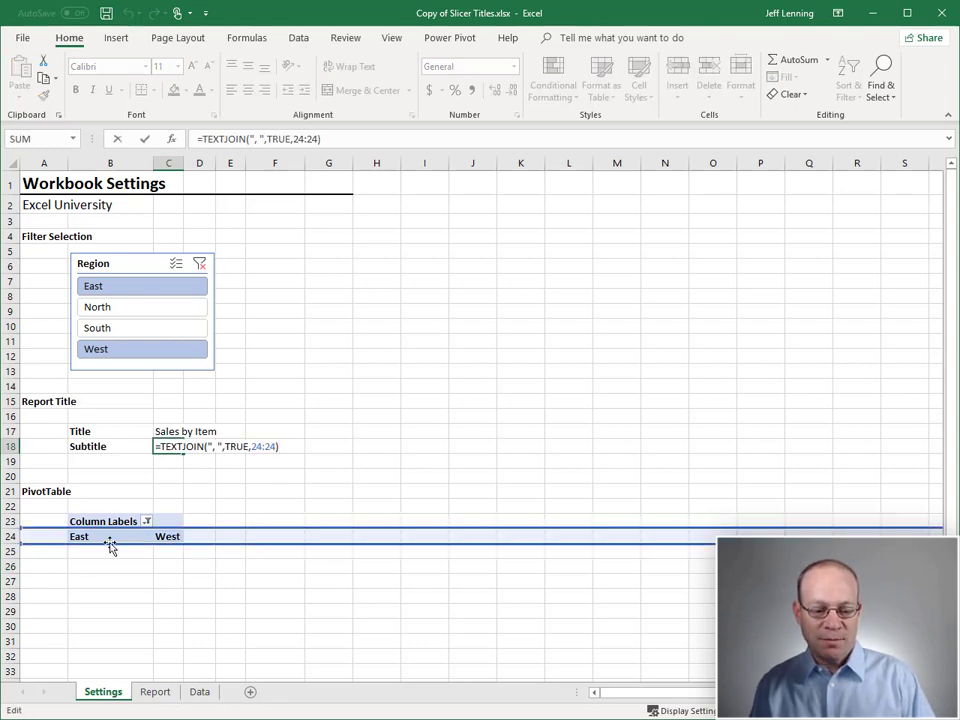
key(Escape)
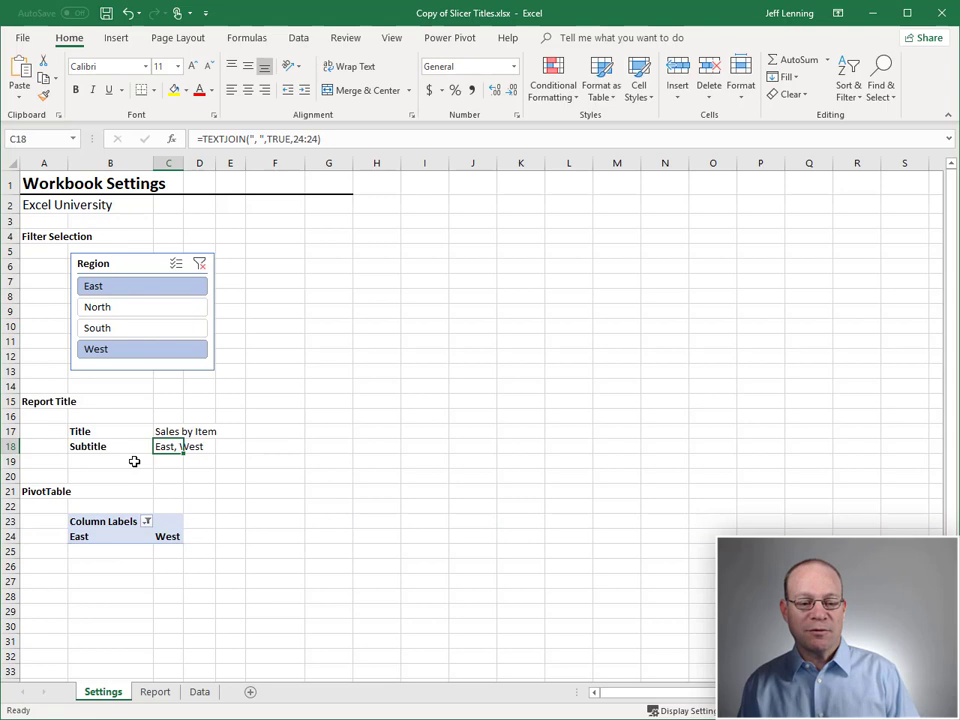
key(F2)
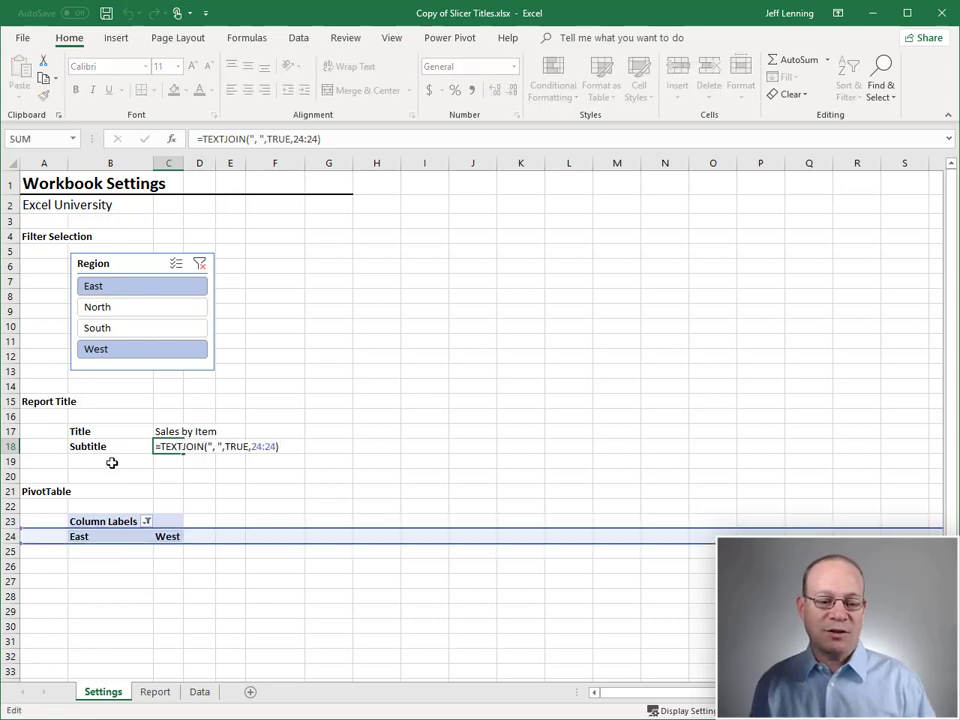
key(Escape)
Step: Start a CONCATENATE formula in cell C19, directly below the Subtitle result
click(111, 460)
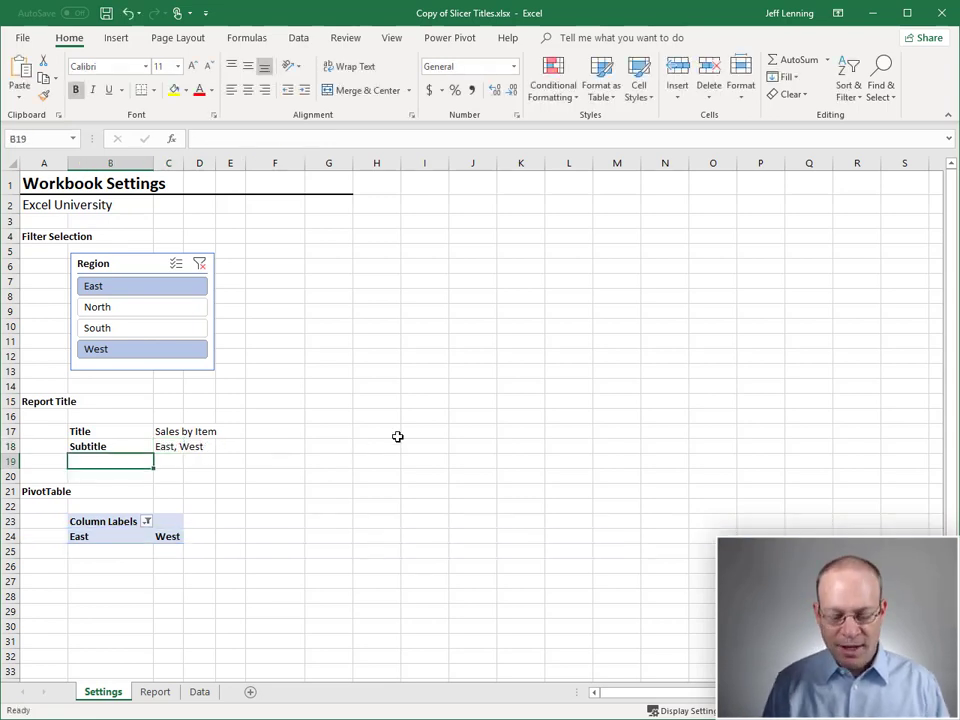
key(Right)
text(=)
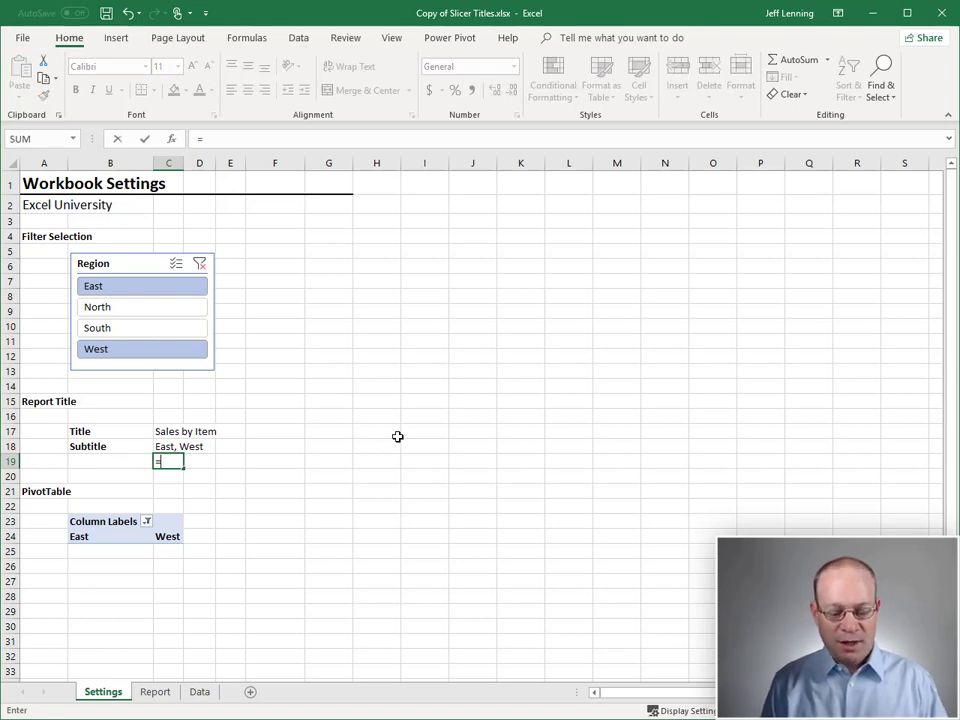
text(conc)
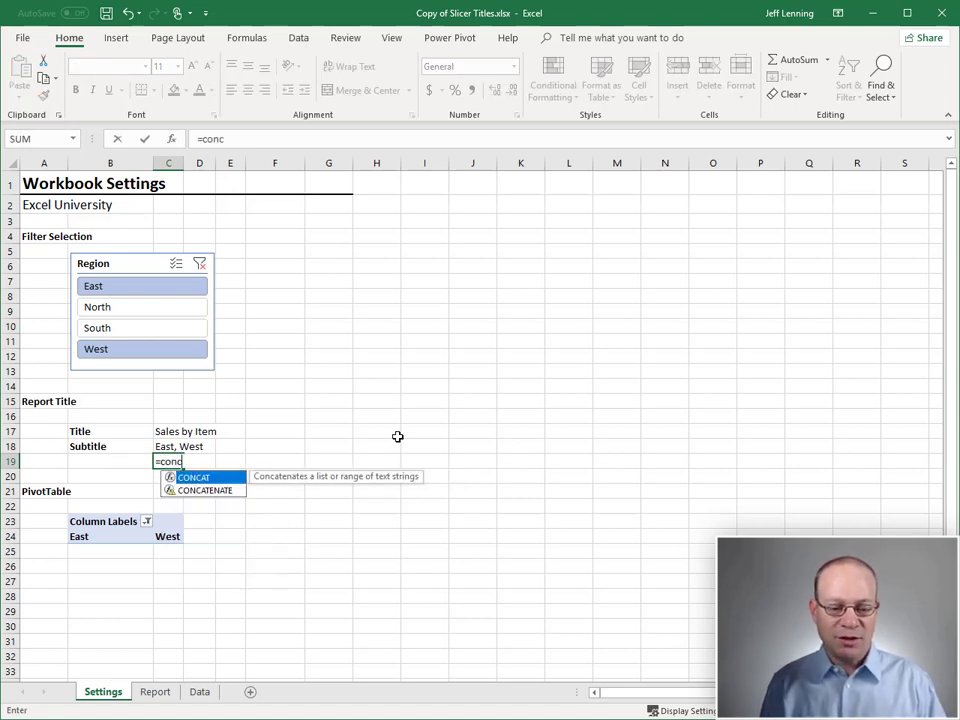
key(Down)
key(Tab)
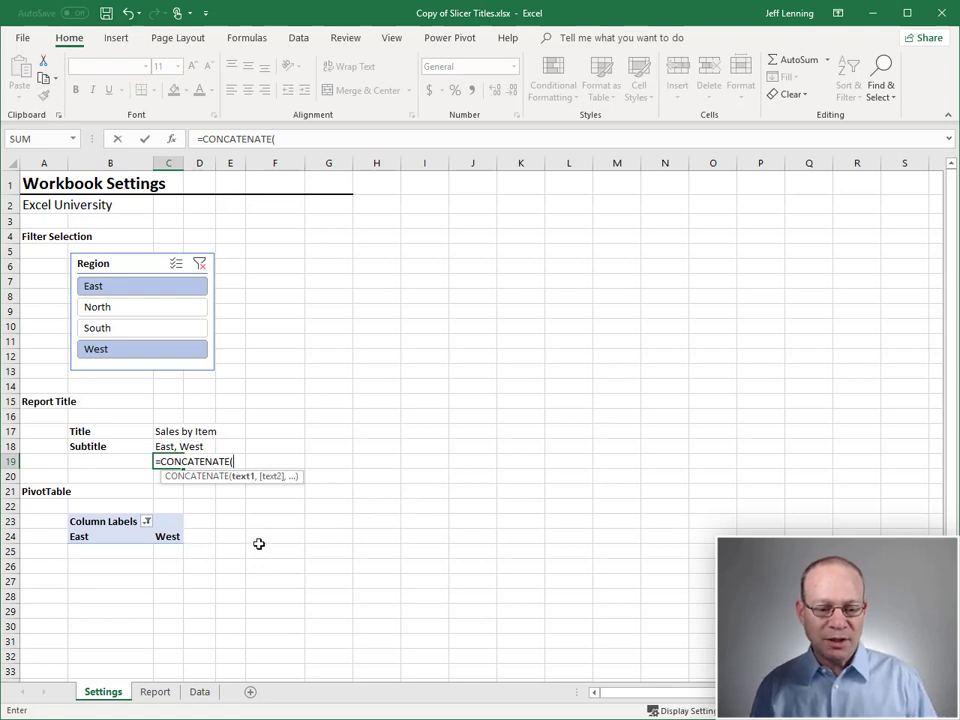
Step: Complete the C19 formula as =CONCATENATE(B24," ",C24," ",D24," ",E24), joining the PivotTable region cells with spaces
click(102, 538)
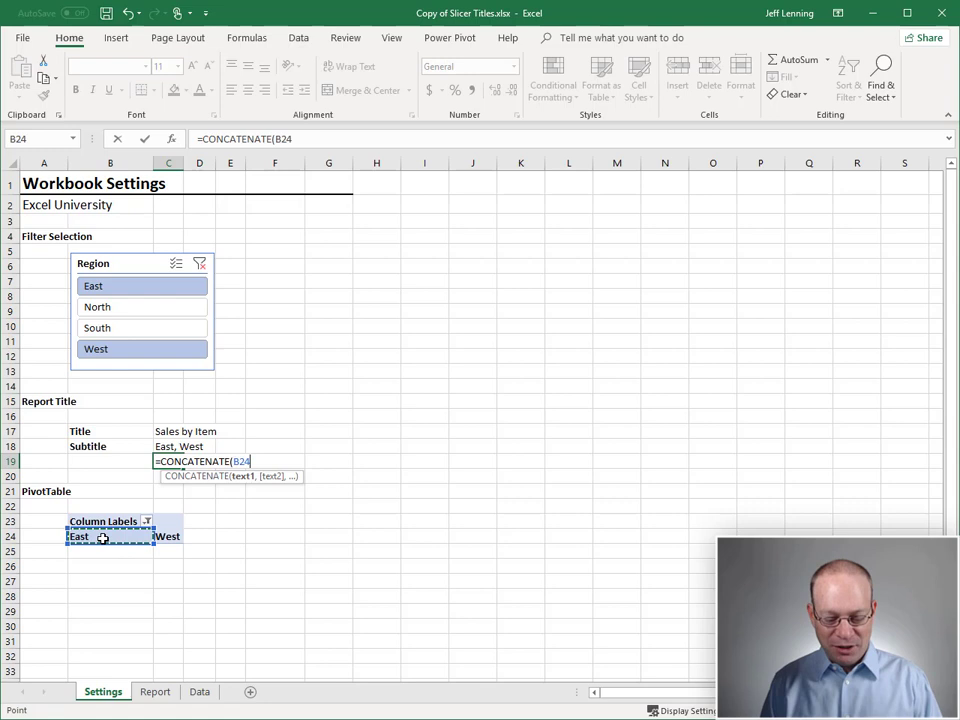
text(, ")
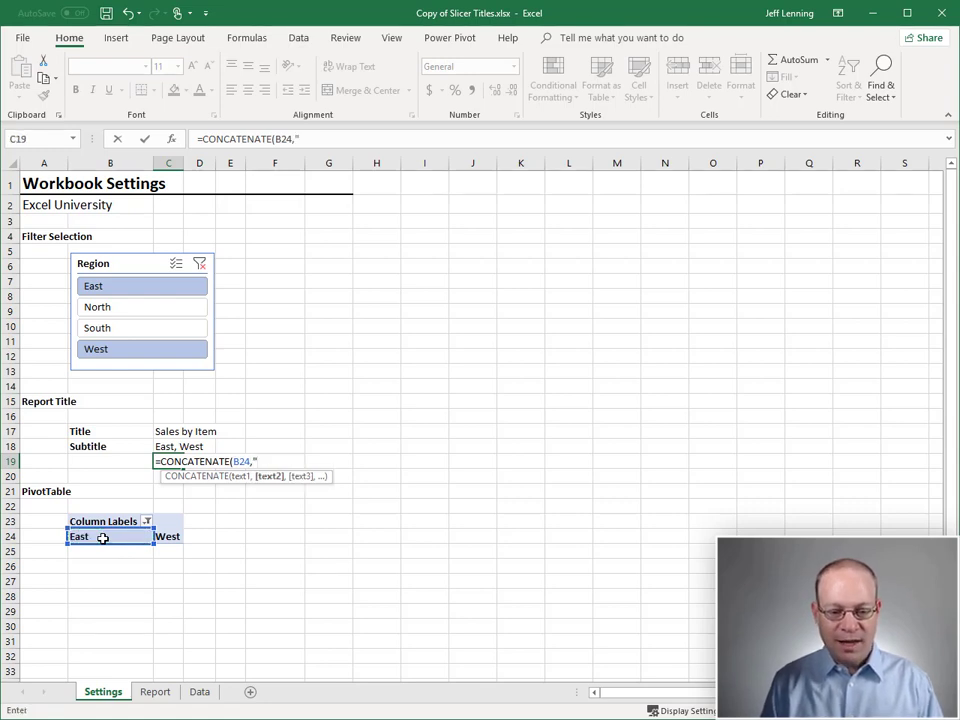
text( ",)
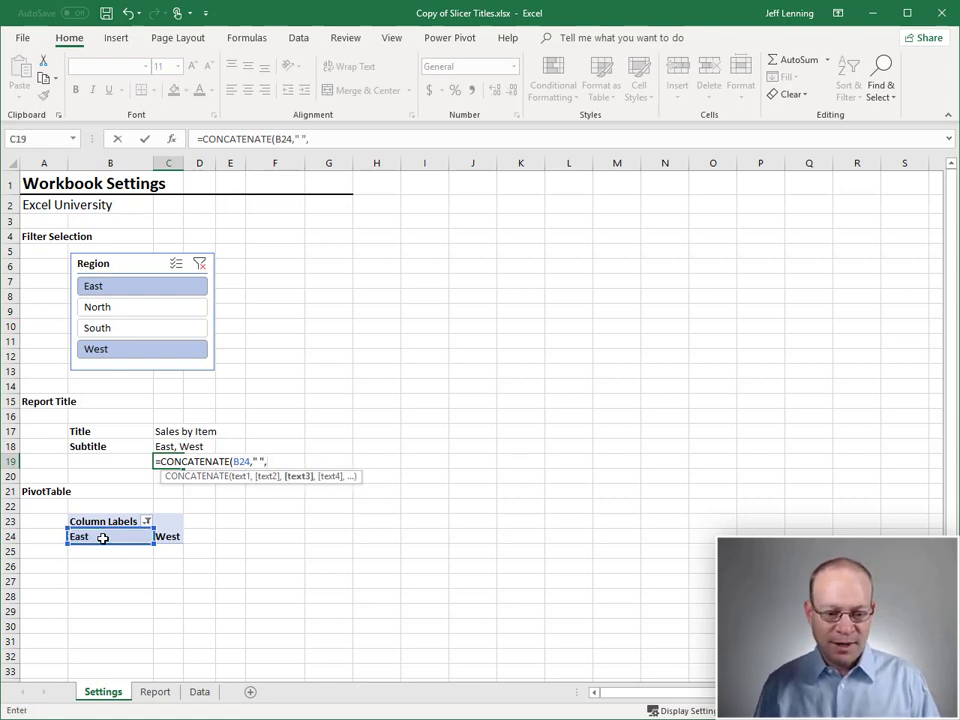
click(167, 538)
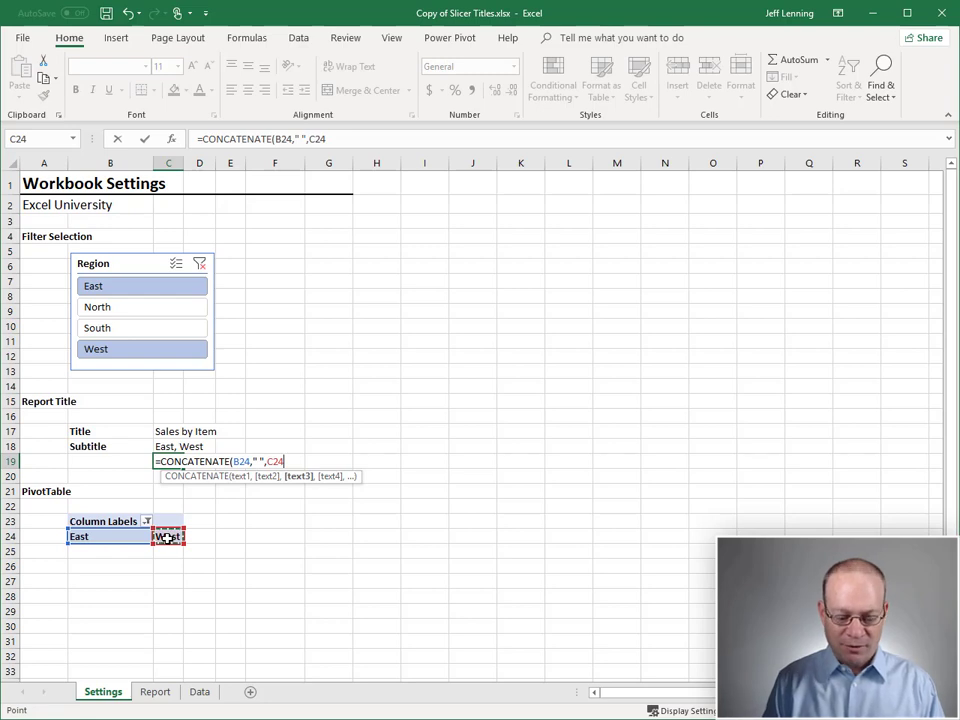
text(,)
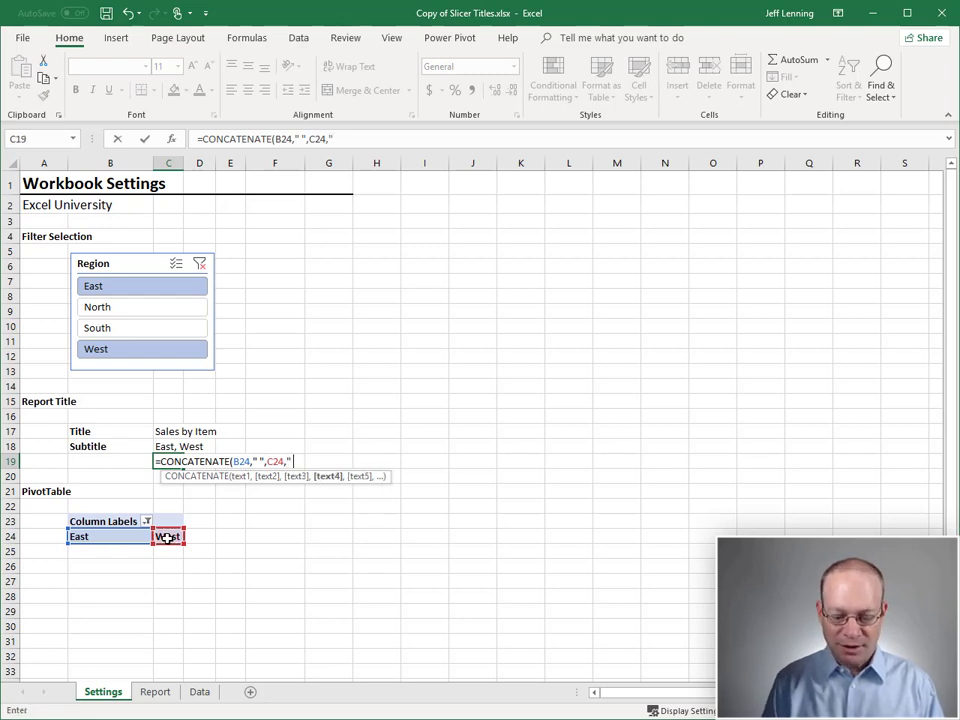
text(" ",)
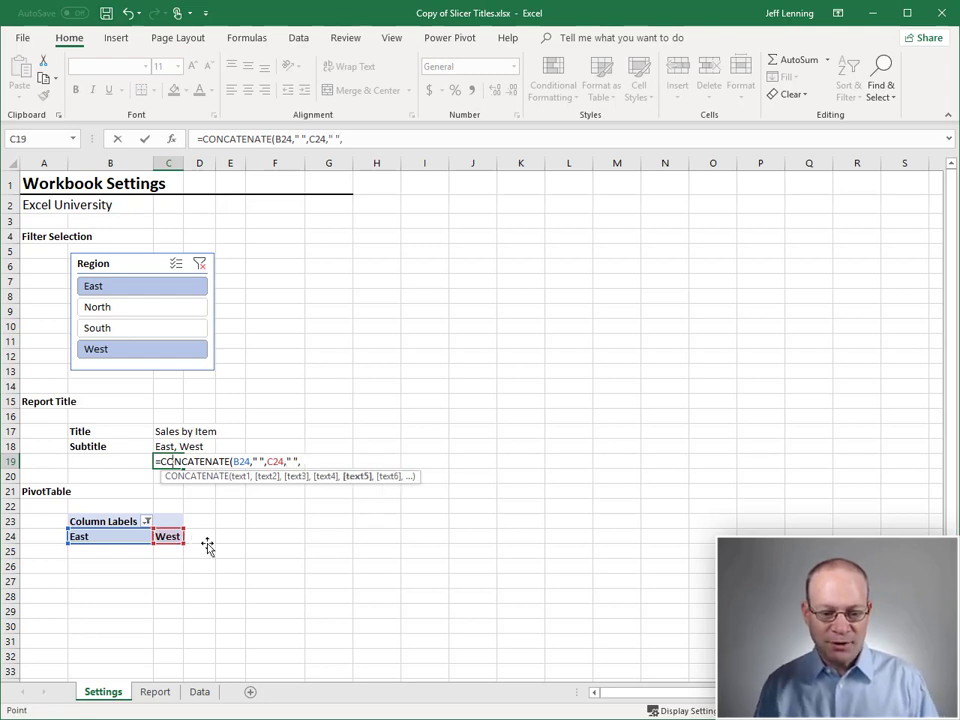
click(206, 539)
text(," ",)
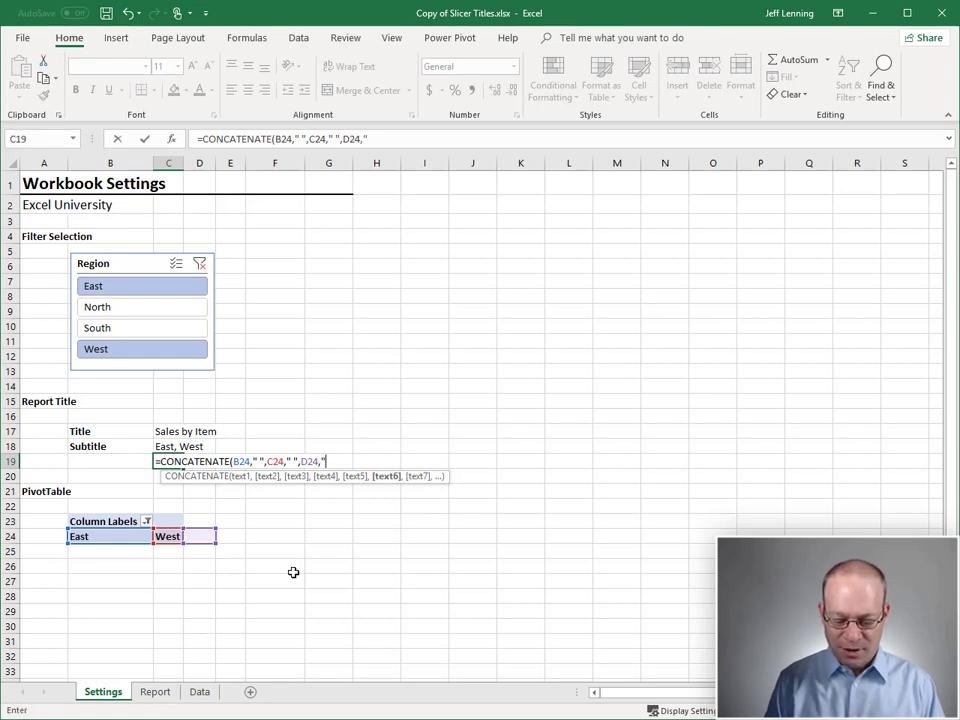
click(238, 543)
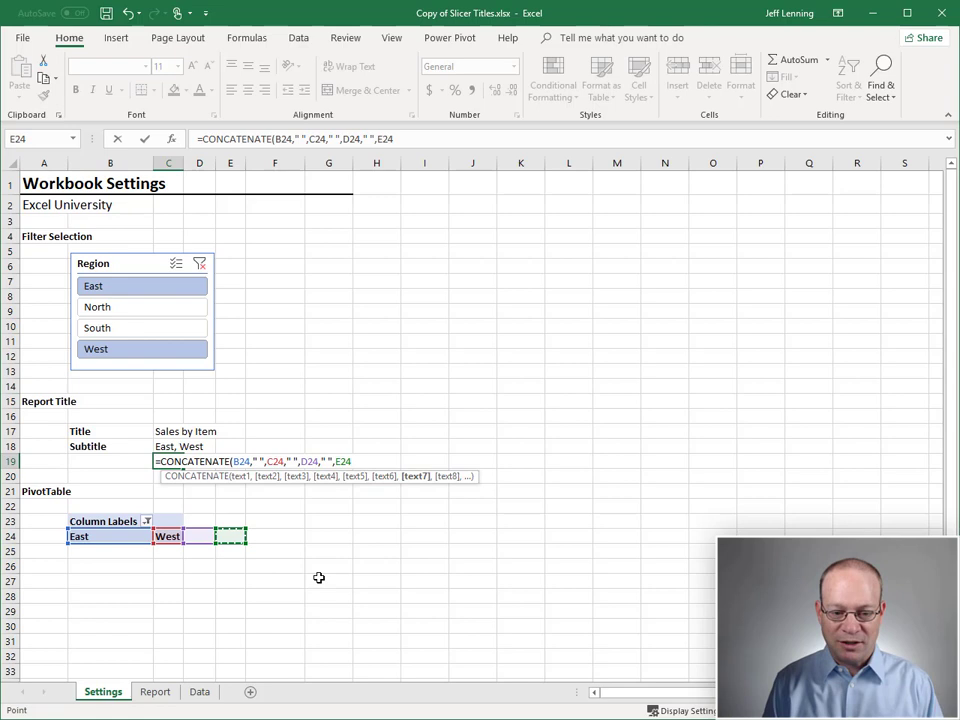
text())
key(Return)
key(Up)
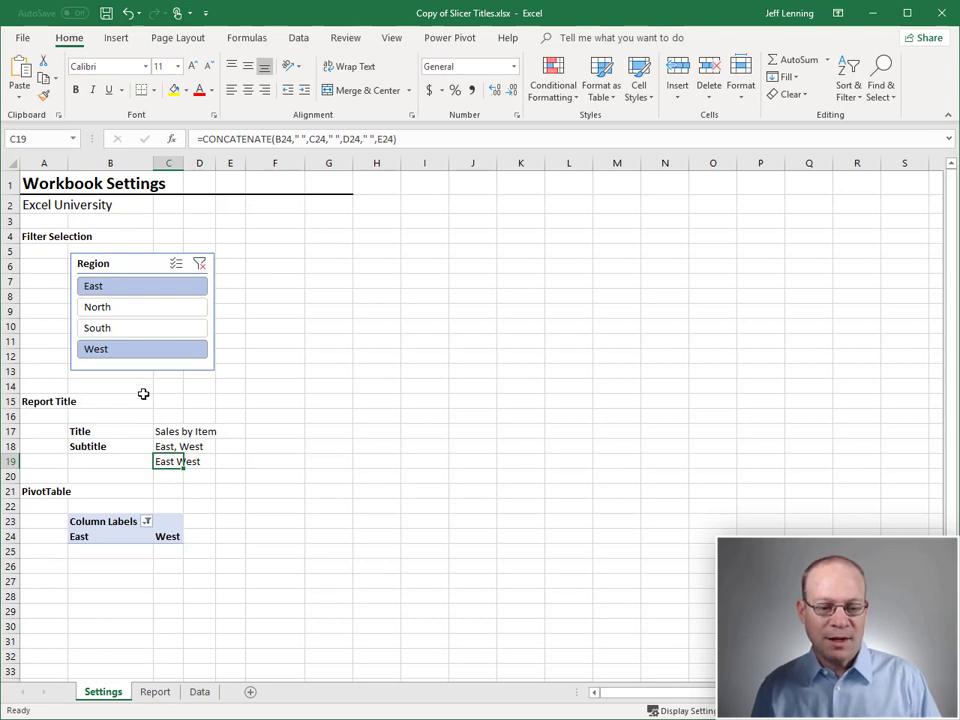
Step: Filter the Region slicer to North and wrap the C19 formula in TRIM: =TRIM(CONCATENATE(B24," ",C24," ",D24," ",E24))
click(124, 308)
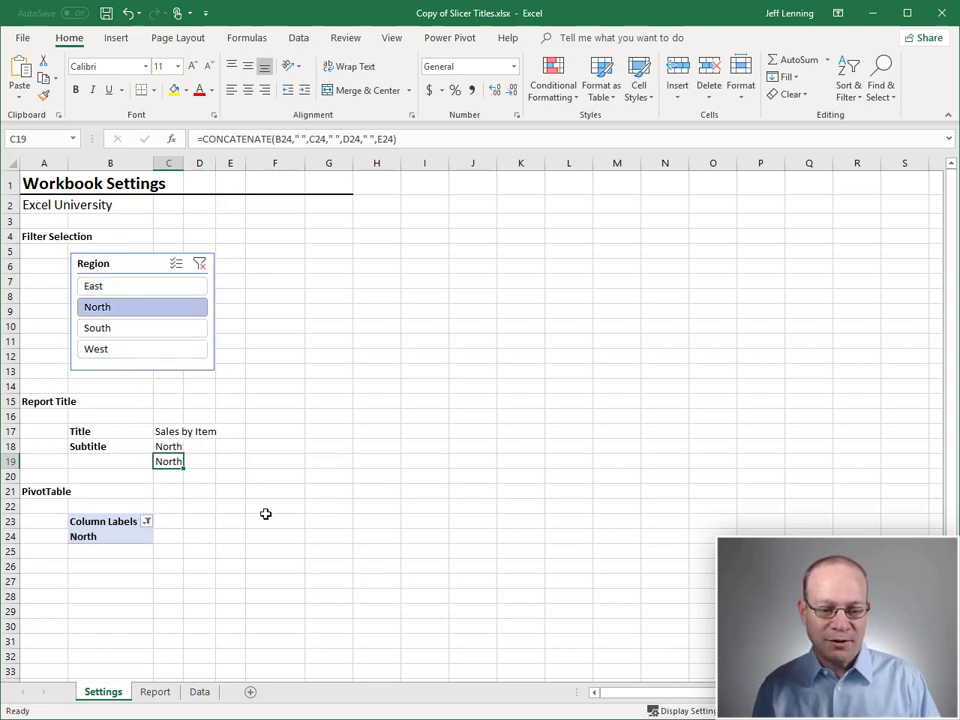
key(F2)
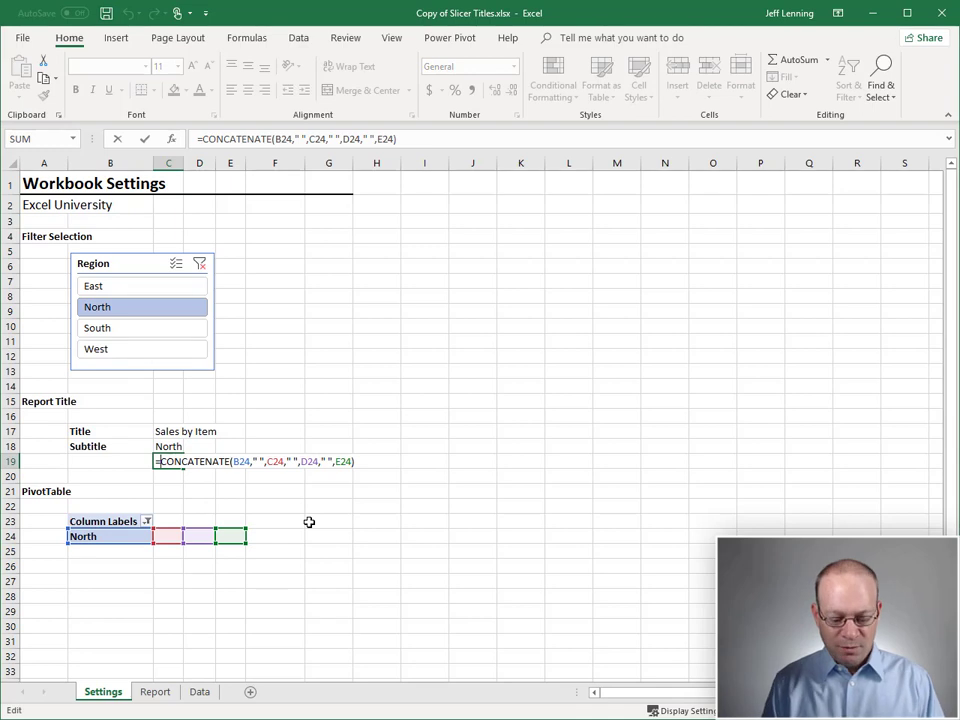
text(tirm)
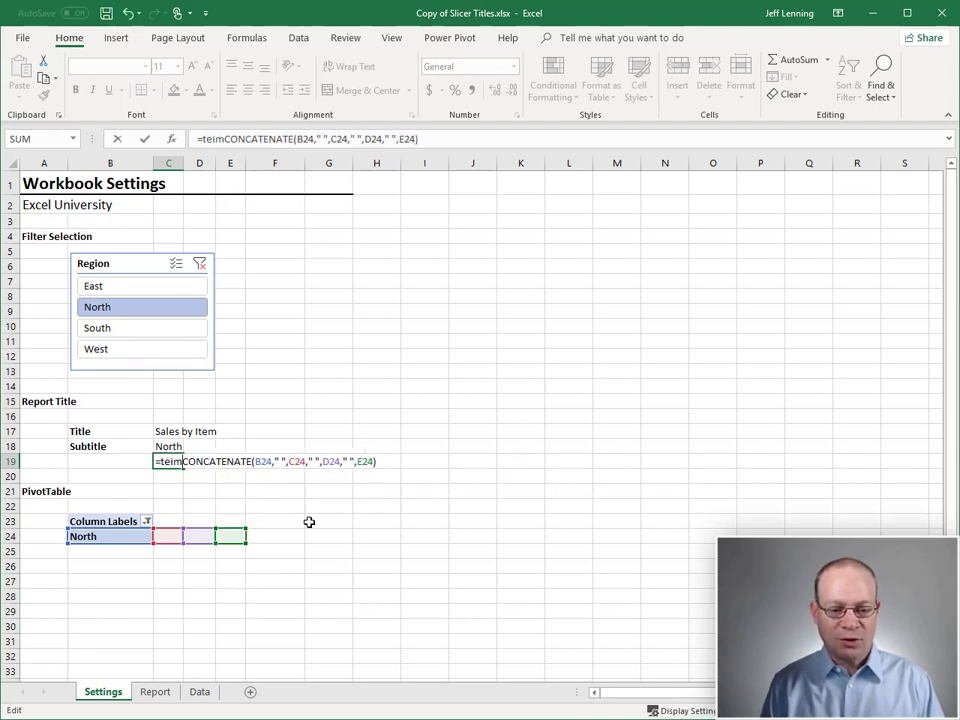
key(Tab)
key(Left)
key(F2)
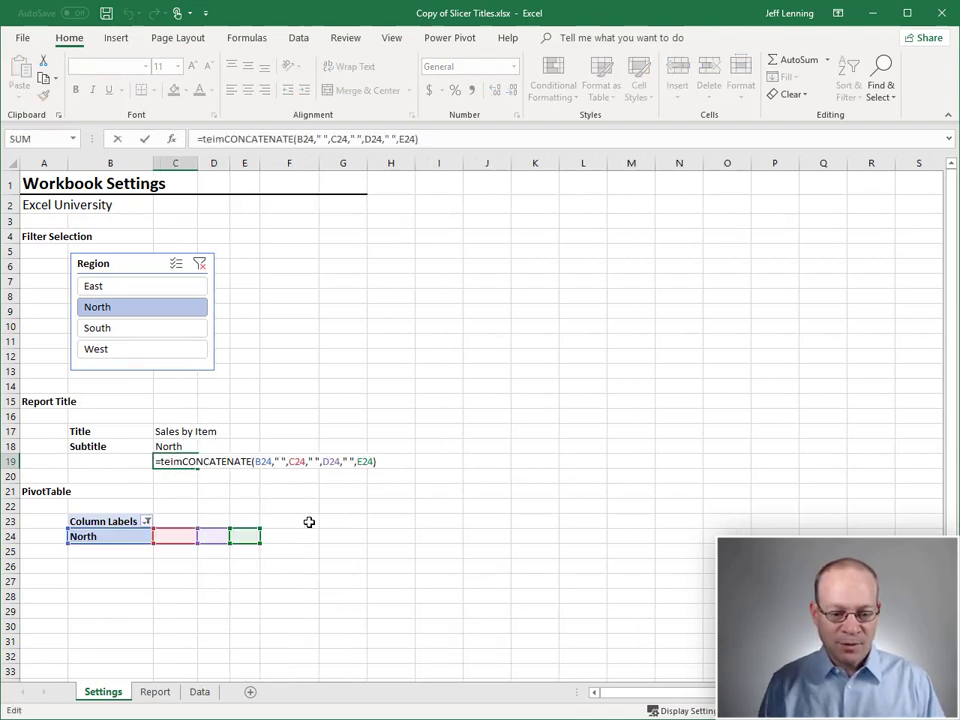
key(Delete)
text(r)
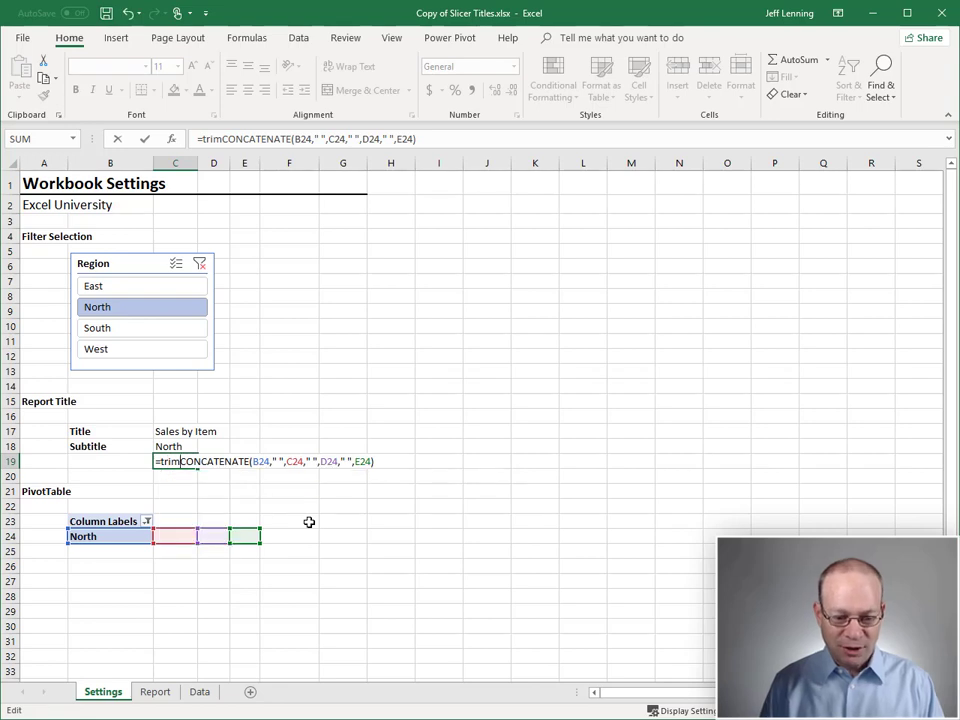
text(()
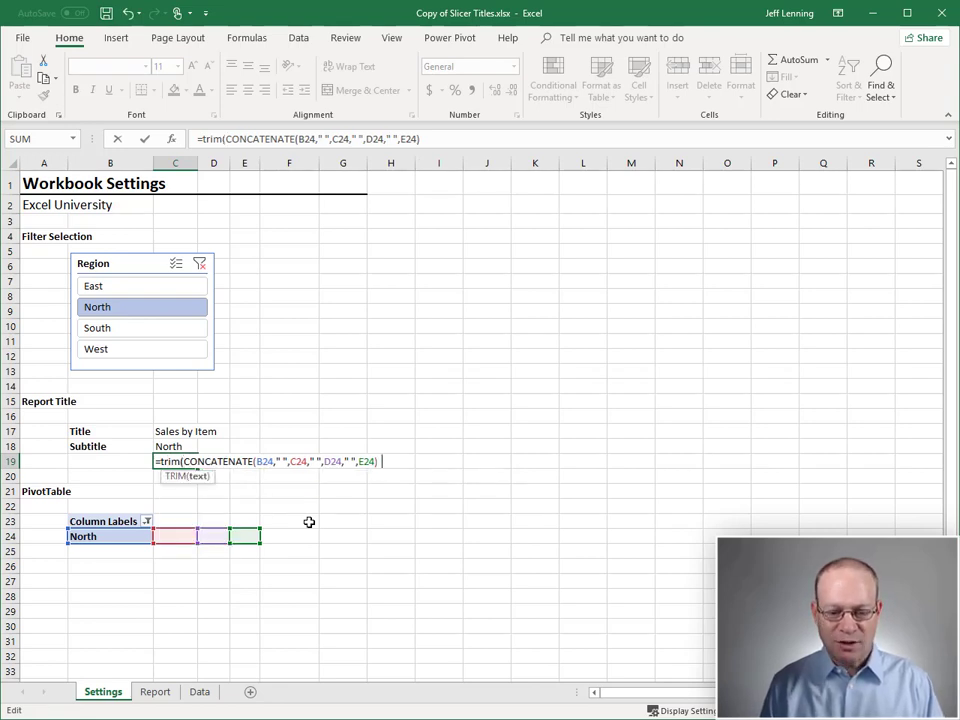
text())
key(Return)
key(Up)
key(F2)
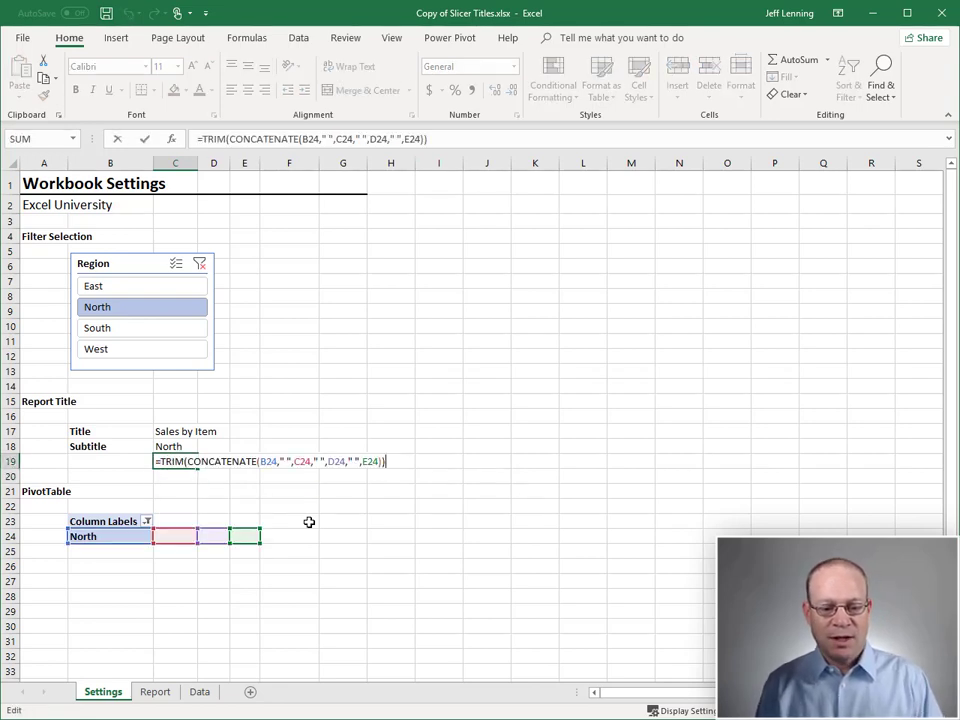
key(Escape)
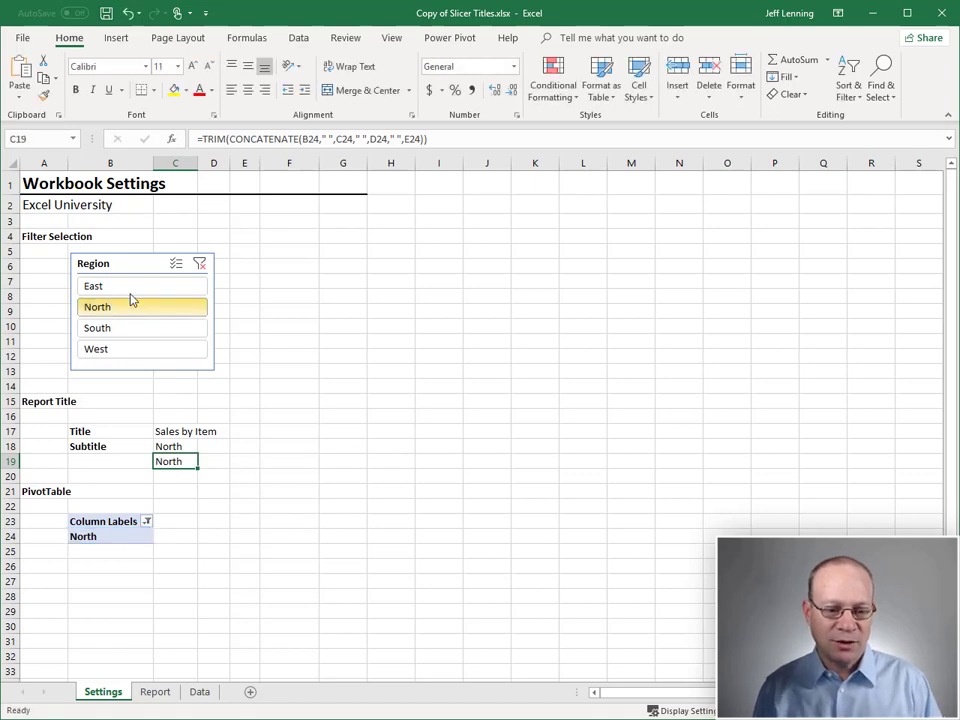
Step: Filter the Region slicer to East and West and wrap C19 in SUBSTITUTE: =SUBSTITUTE(TRIM(CONCATENATE(B24," ",C24," ",D24," ",E24))," ",", ")
click(128, 287)
ctrl+click(122, 349)
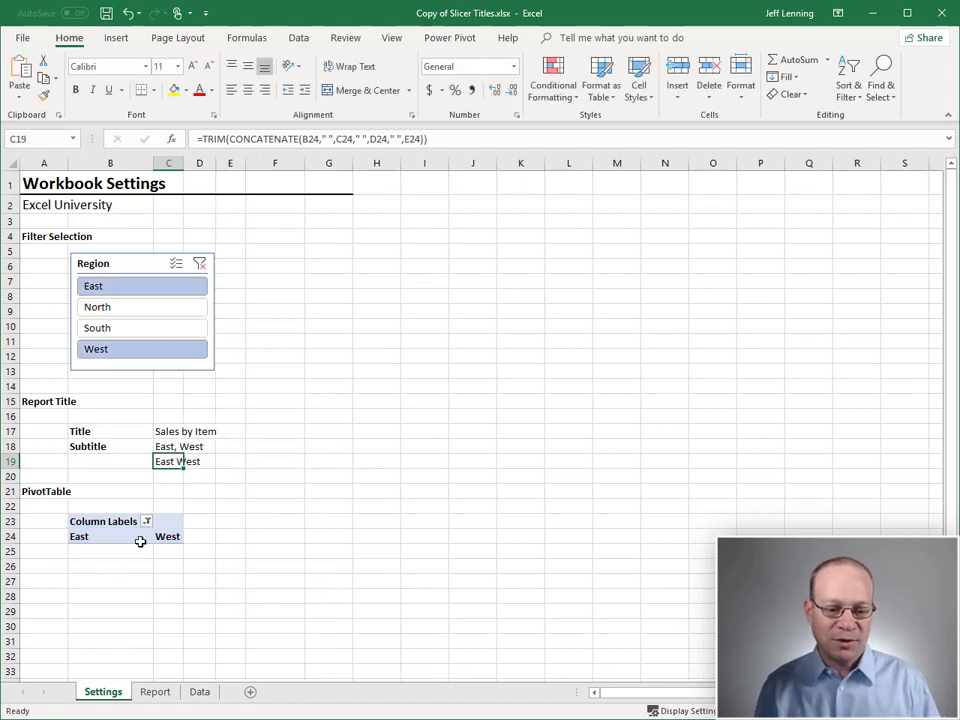
key(F2)
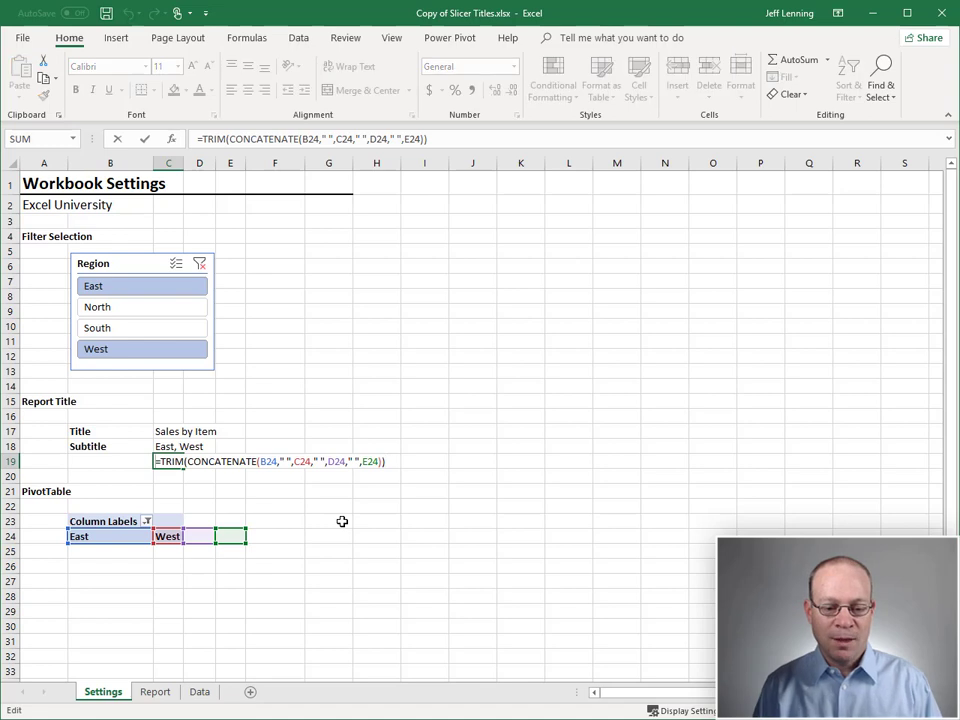
key(Home)
key(Right)
text(sub)
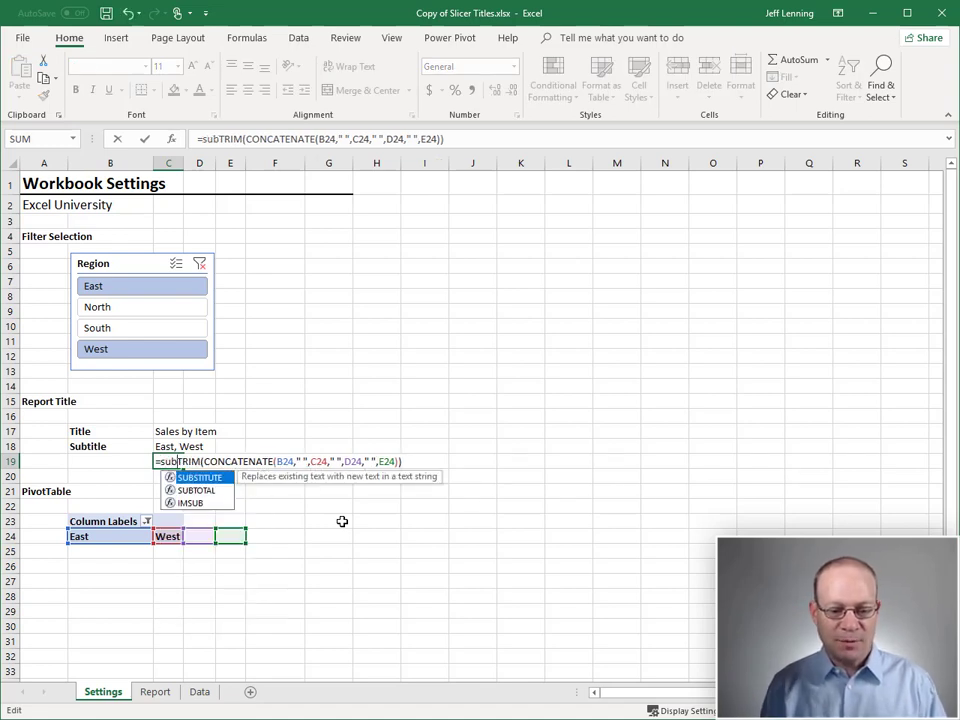
key(Tab)
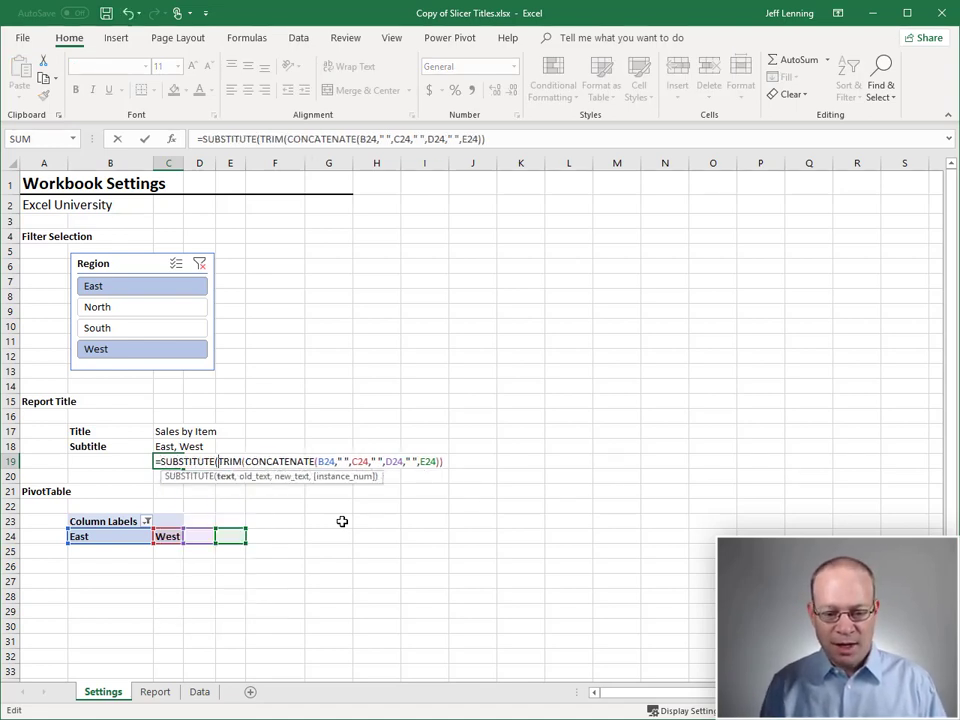
key(End)
text(,)
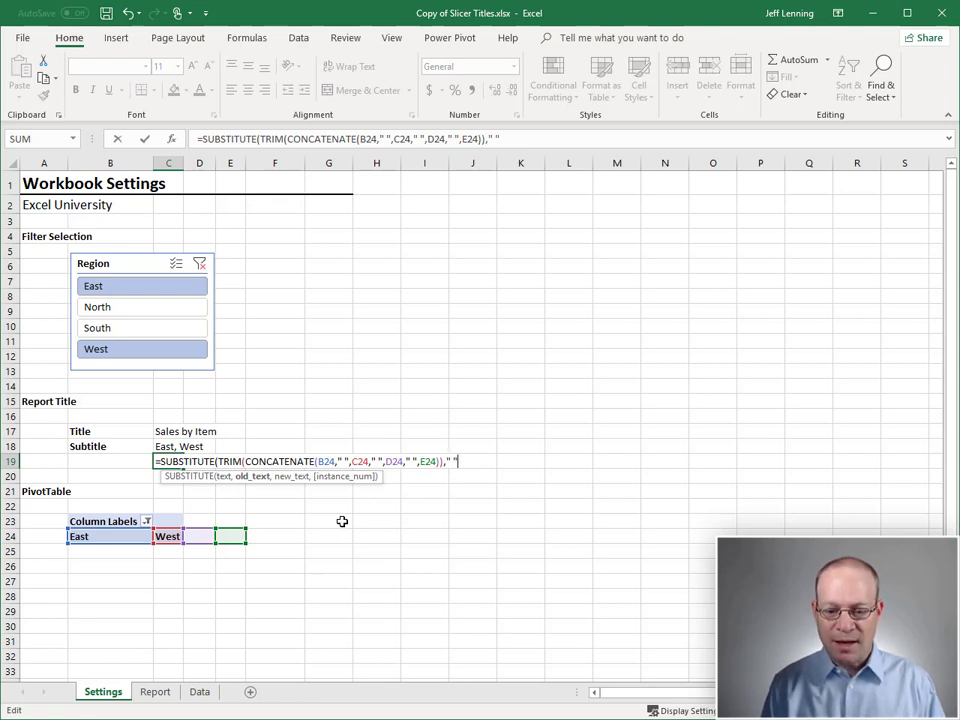
text("  ",")
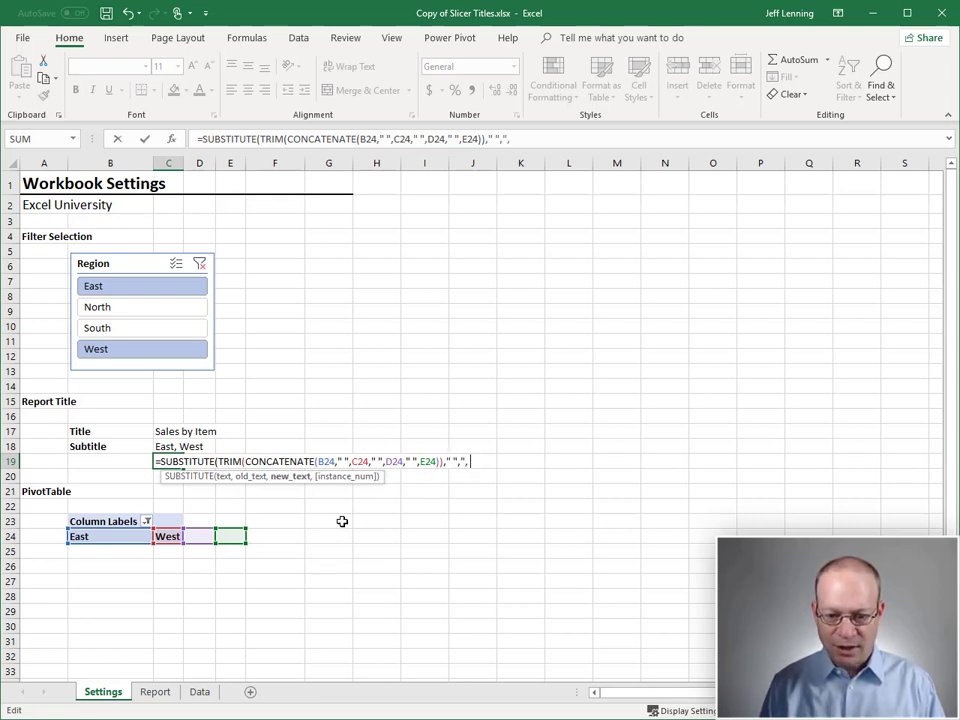
text(, "))
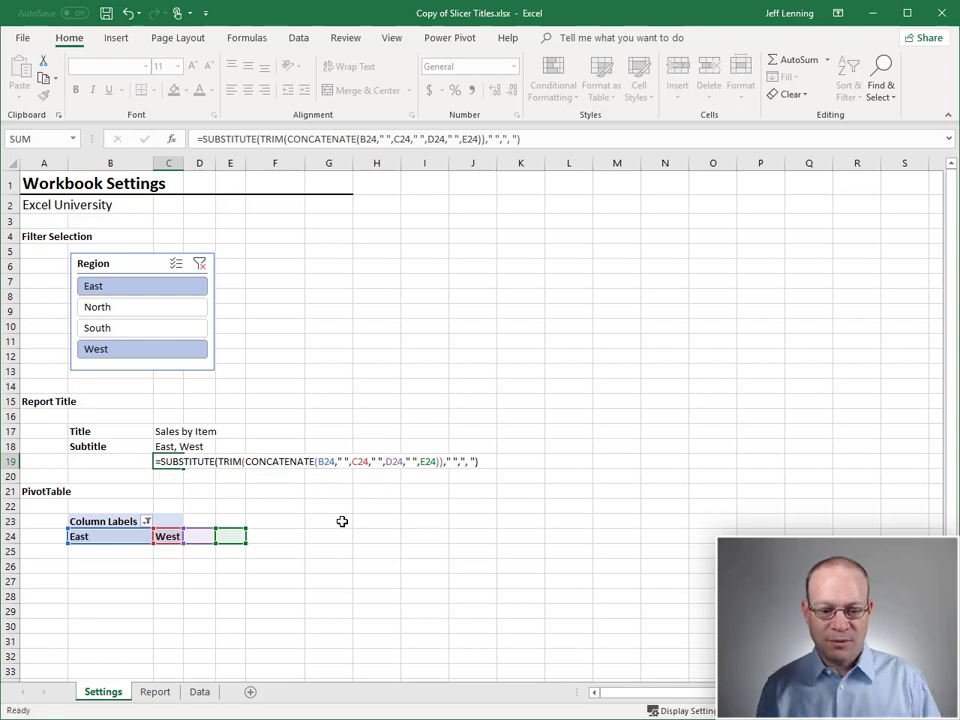
key(Return)
Step: Compare the SUBSTITUTE formula in C19 with the TEXTJOIN formula in Subtitle cell C18, without changing either
click(190, 464)
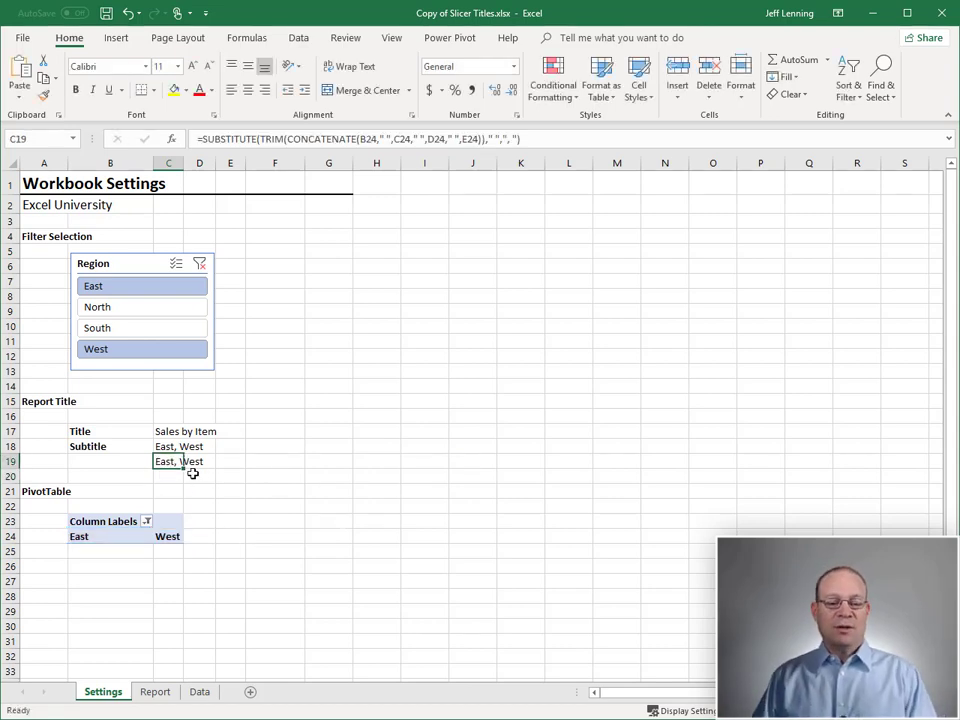
key(F2)
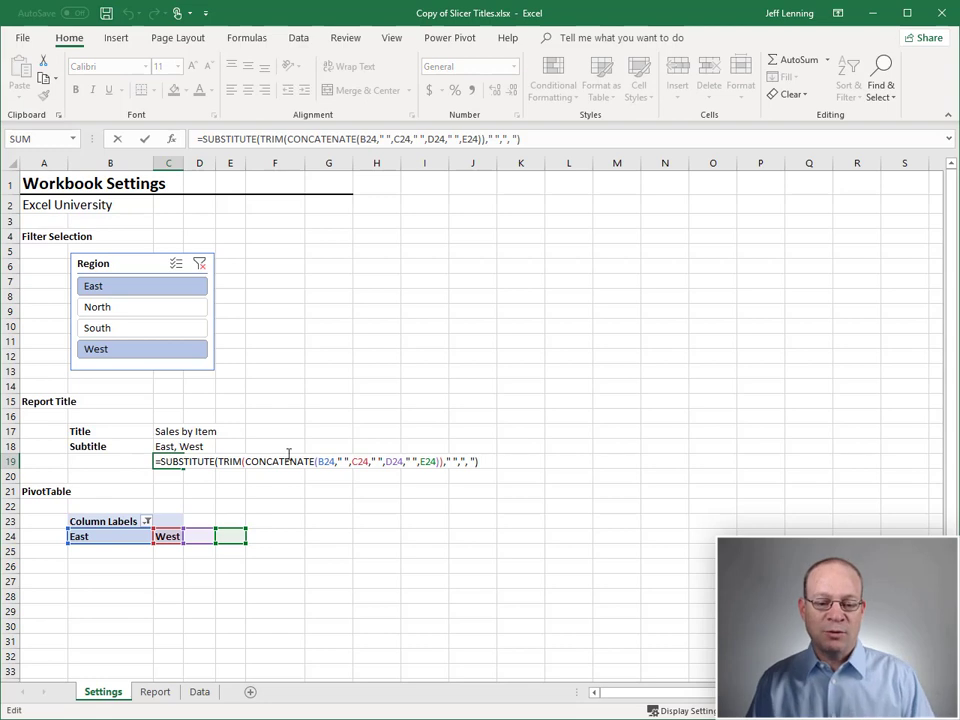
click(169, 446)
key(F2)
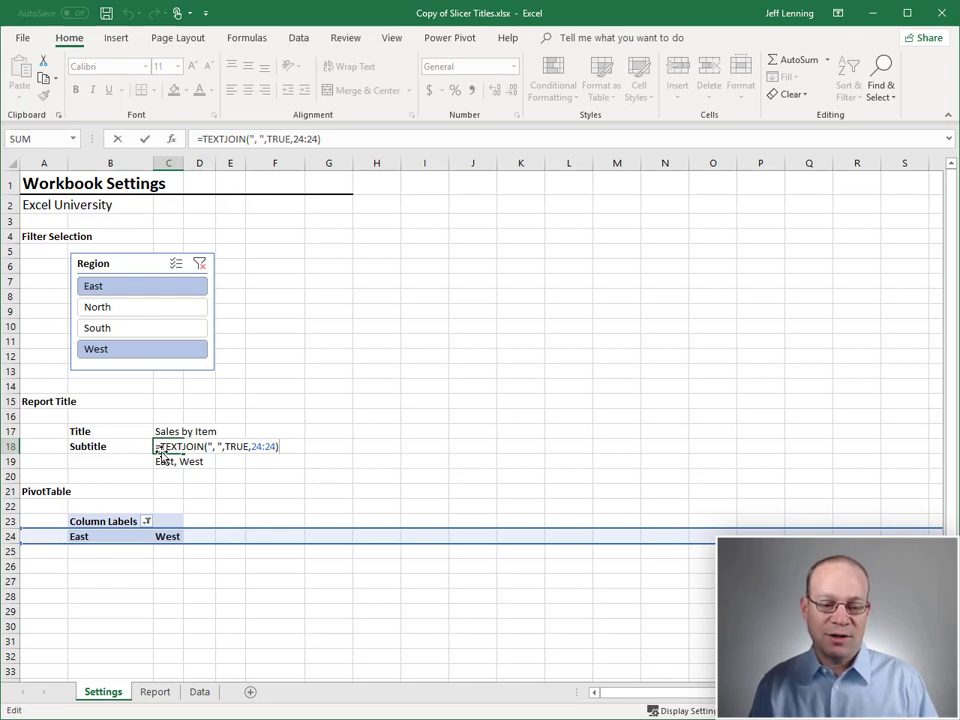
key(Escape)
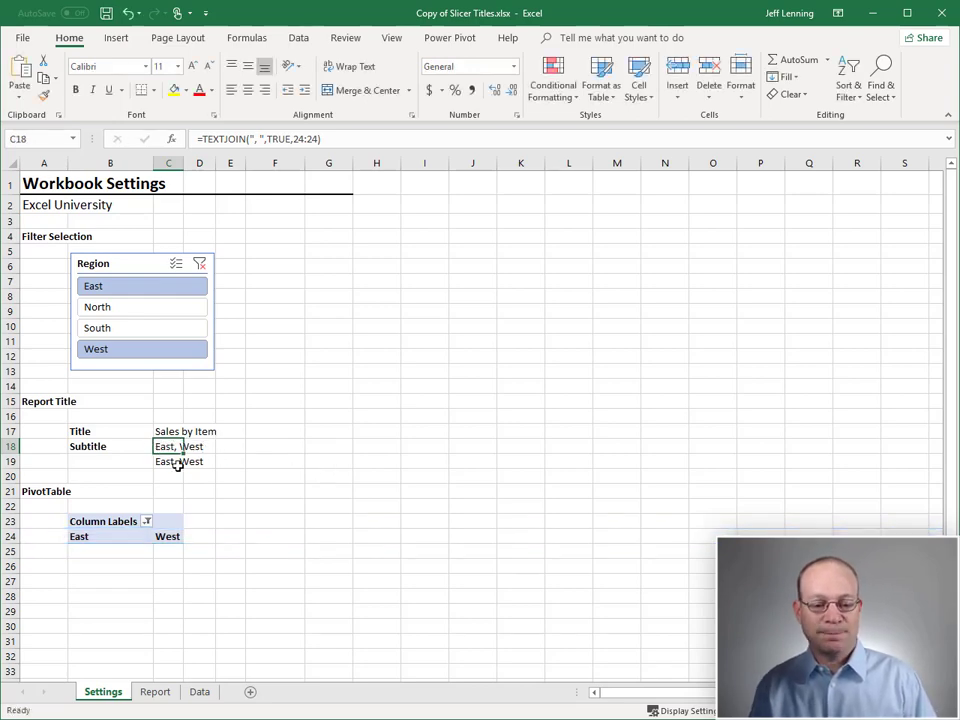
click(178, 461)
click(186, 449)
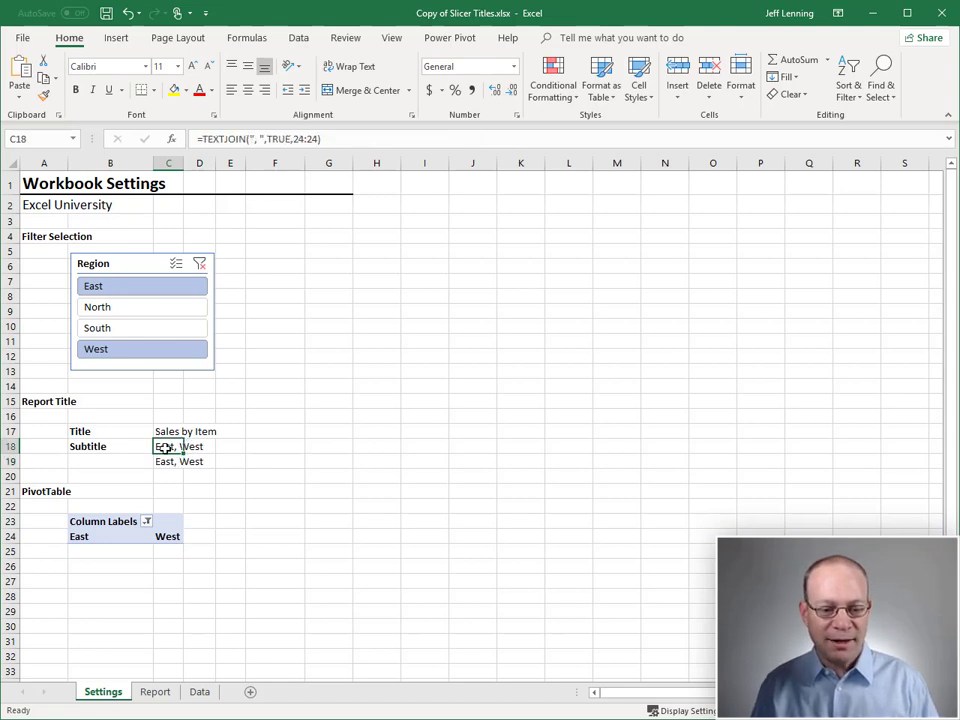
Step: Link cell B6 above the table on the Report sheet to the Title cell with =Settings!C17
click(160, 692)
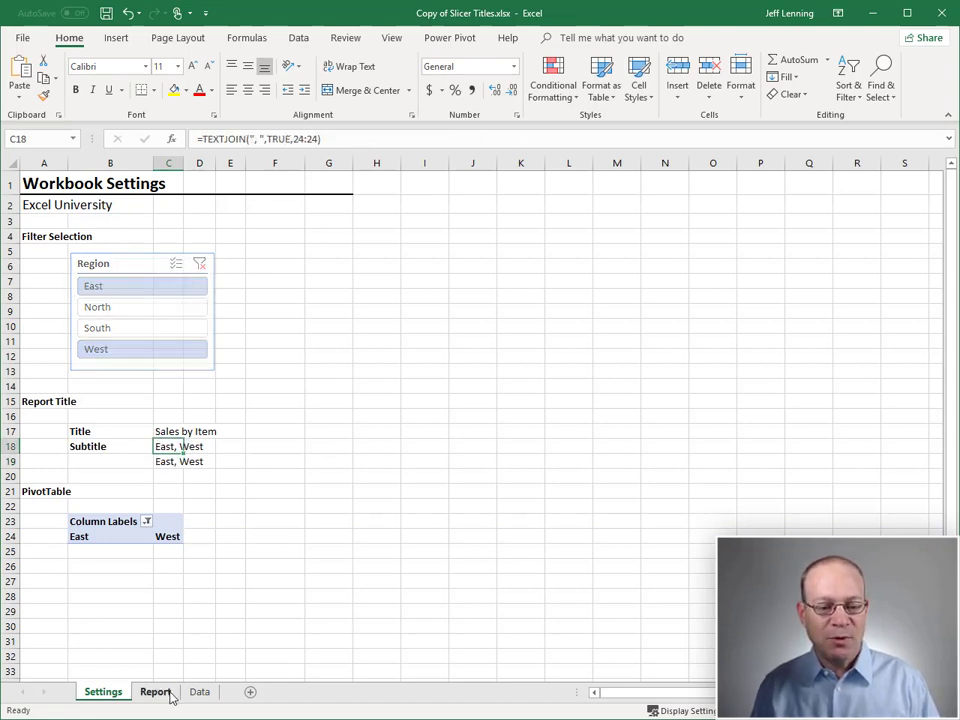
click(100, 268)
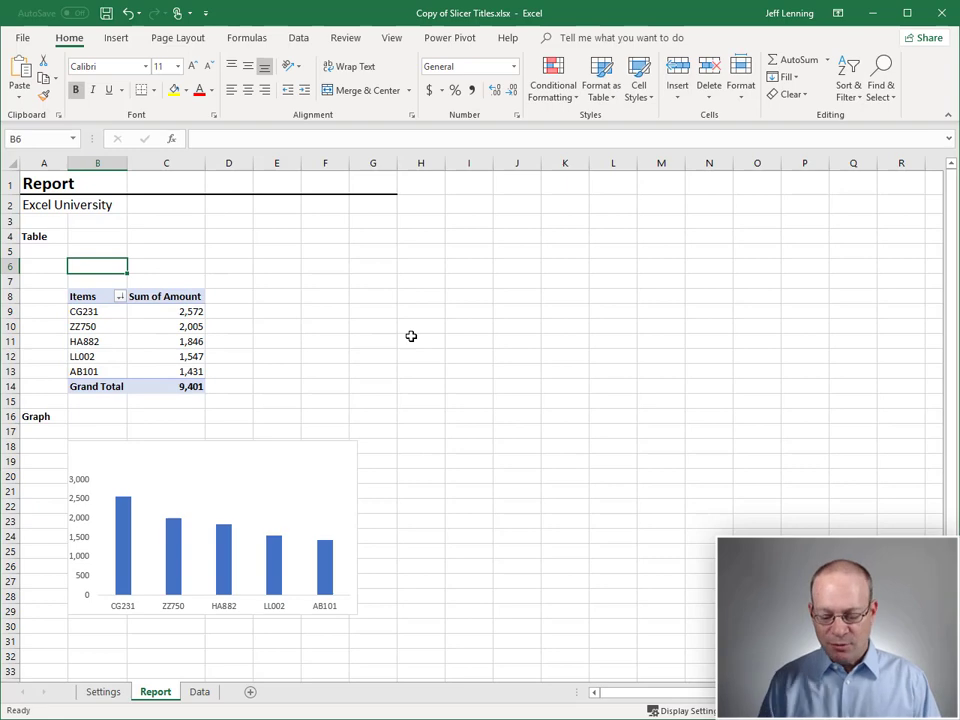
text(=)
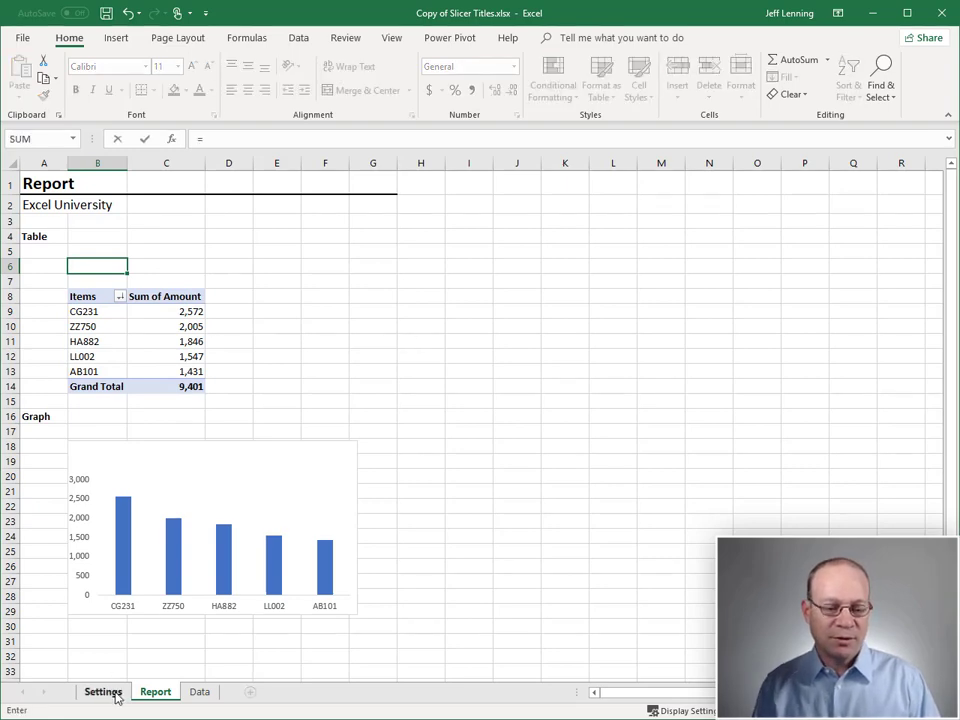
click(103, 692)
click(161, 434)
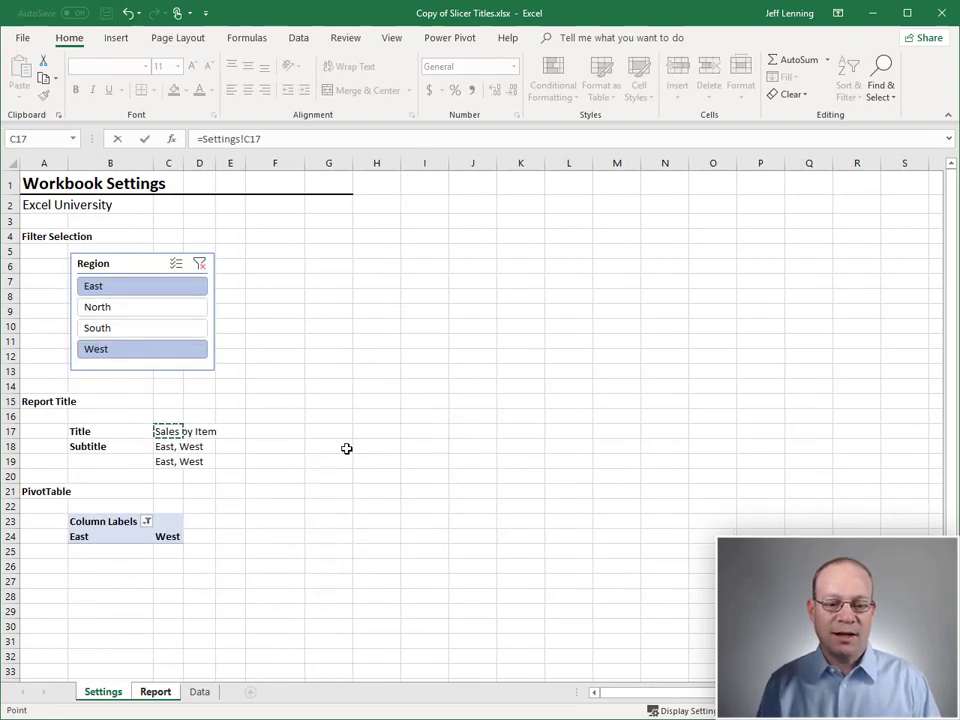
key(Return)
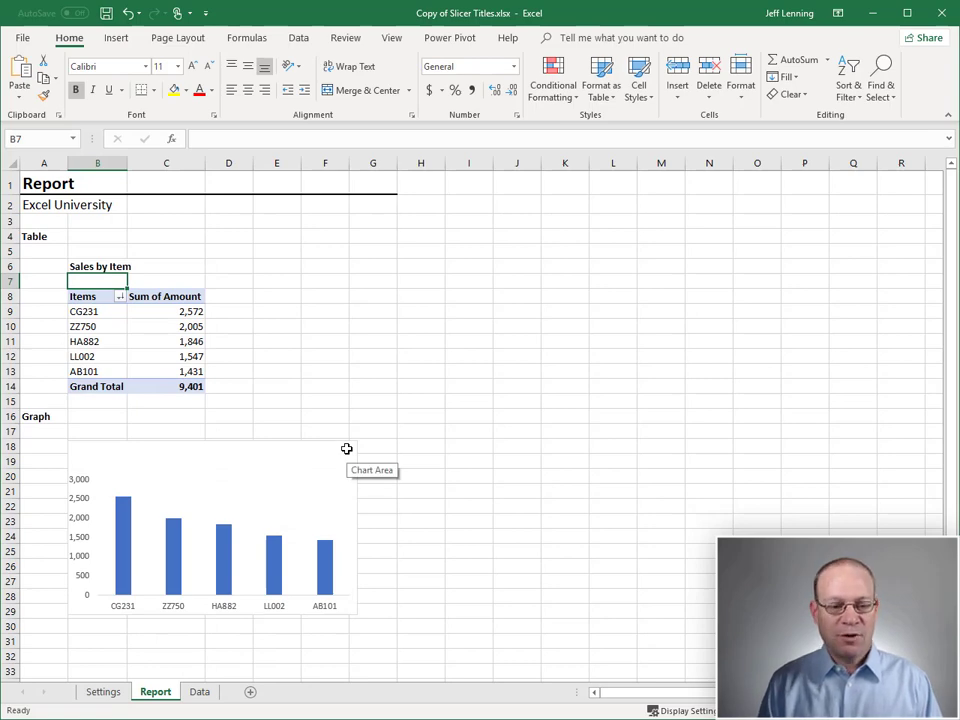
Step: Link cell B7 on the Report sheet to the Subtitle cell, C18 on the Settings sheet
text(=)
click(105, 692)
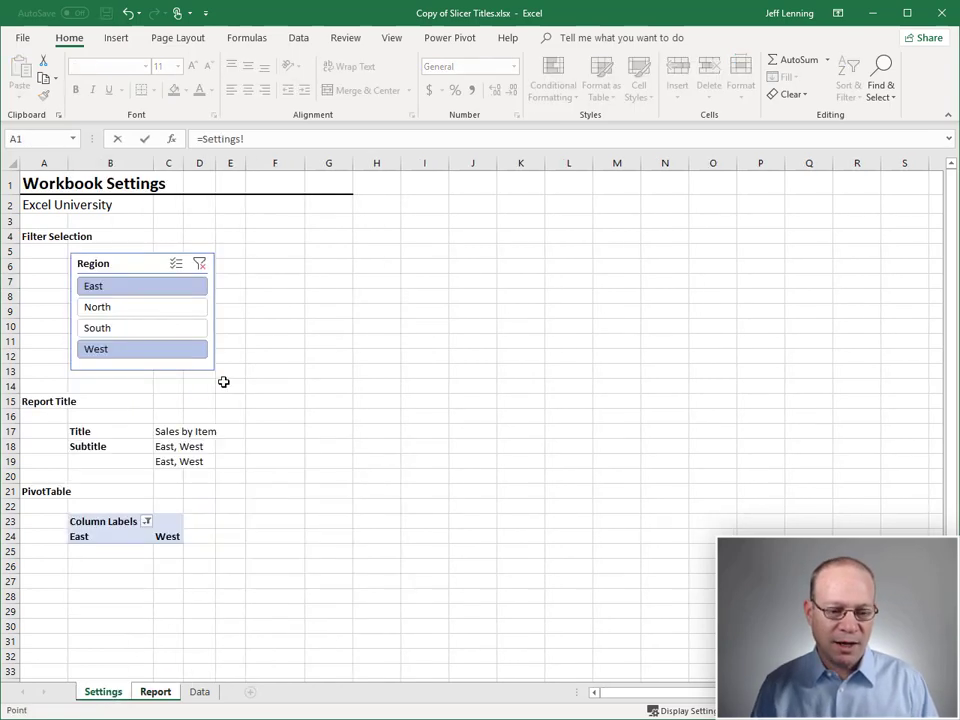
click(167, 446)
key(Return)
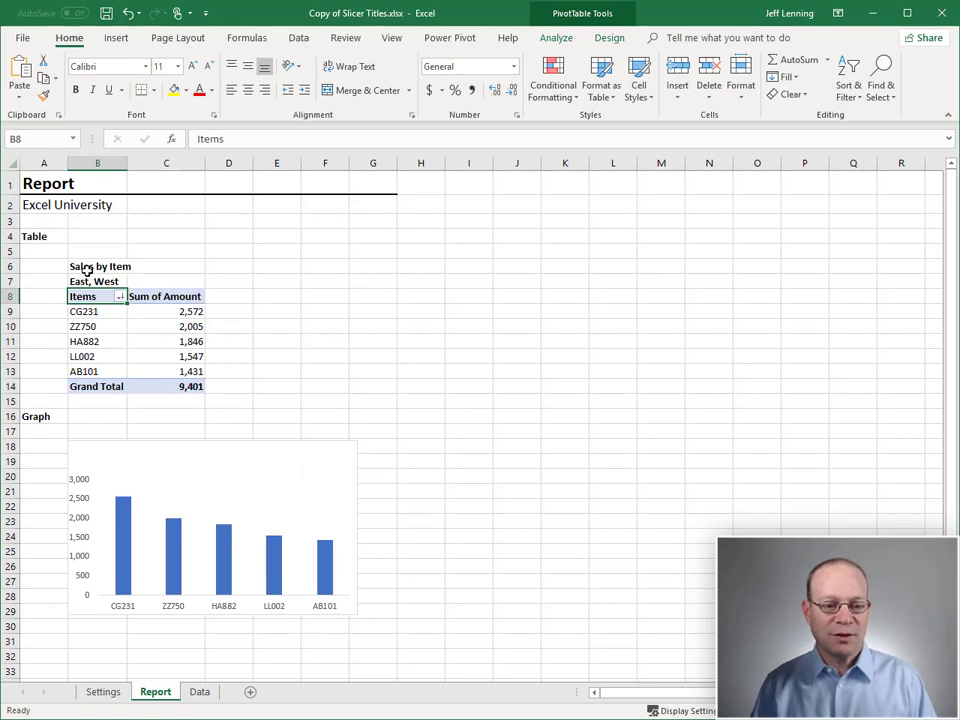
Step: Test the linked report titles by filtering the Region slicer to North and South, then restore East and West, checking the Report sheet each time
click(84, 694)
drag(122, 316, 121, 333)
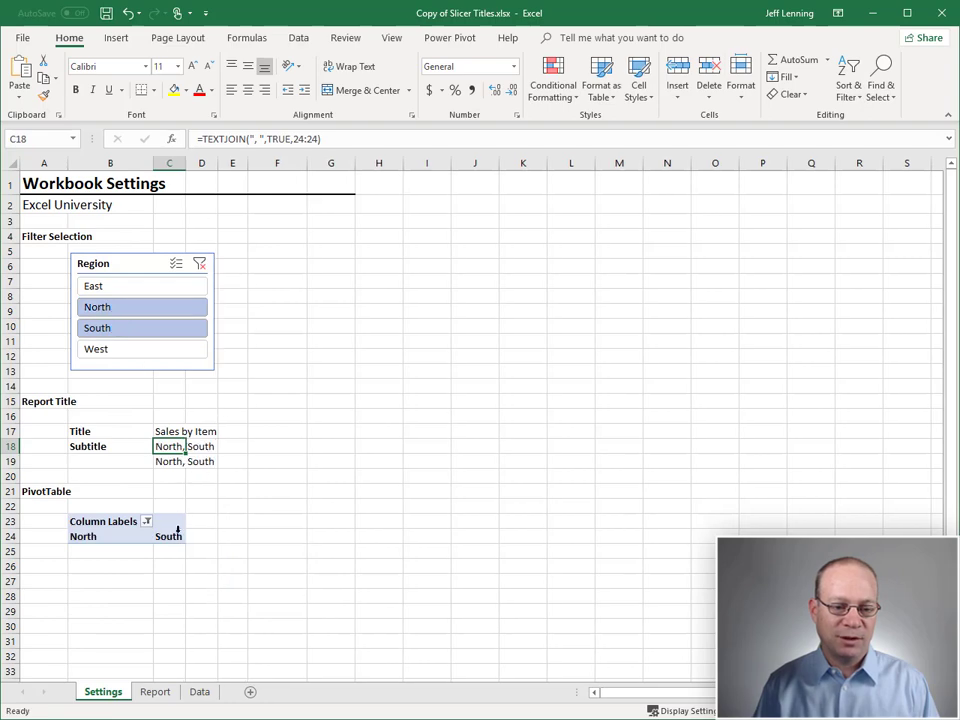
click(155, 692)
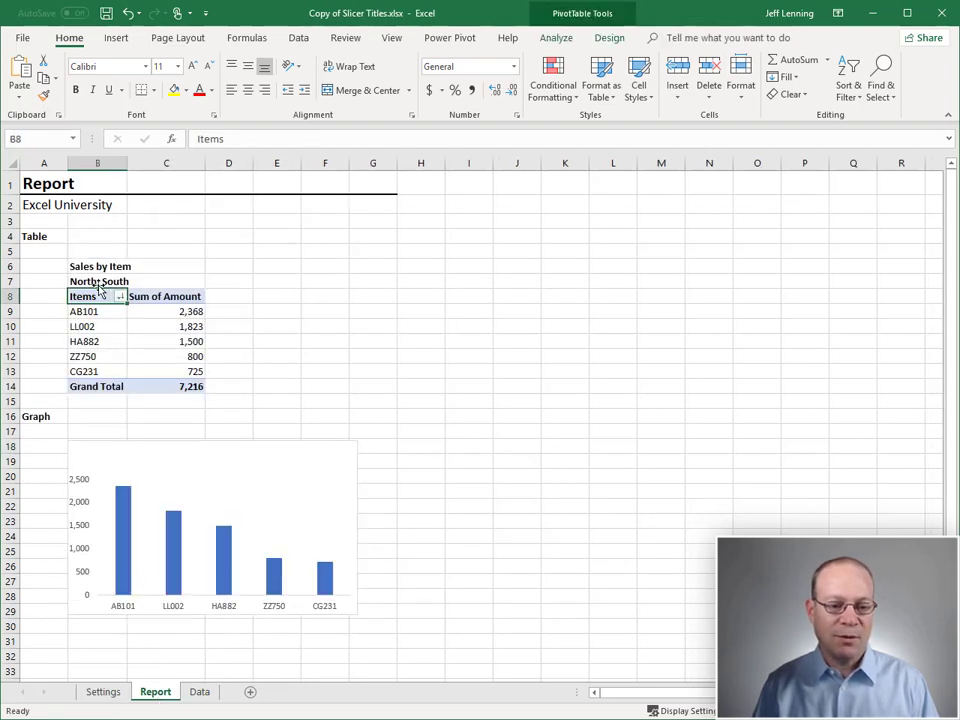
click(104, 692)
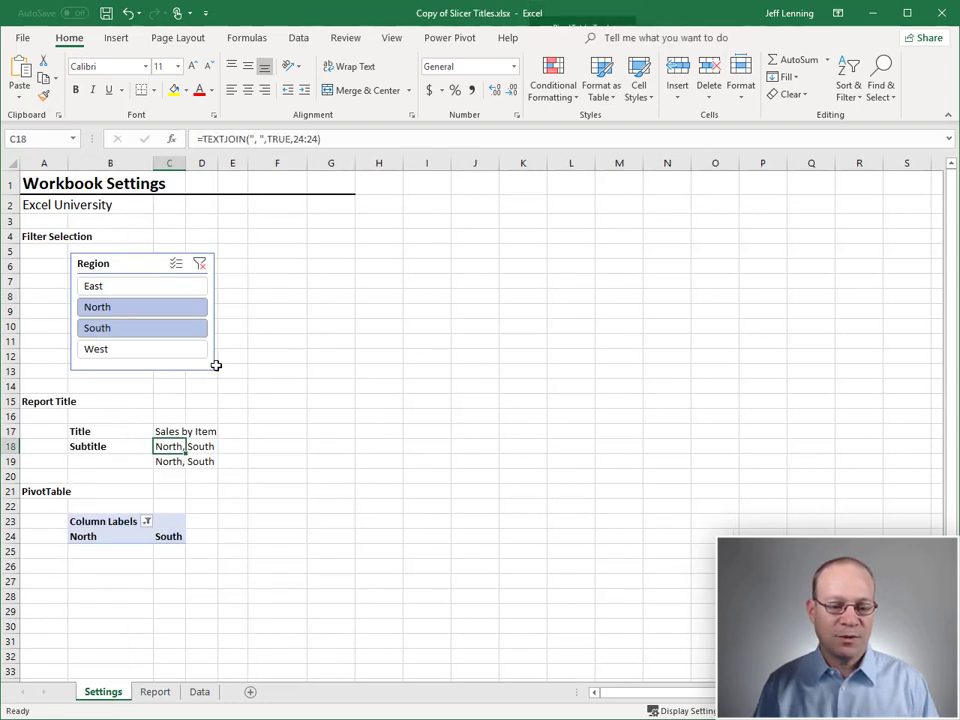
click(126, 290)
ctrl+click(118, 348)
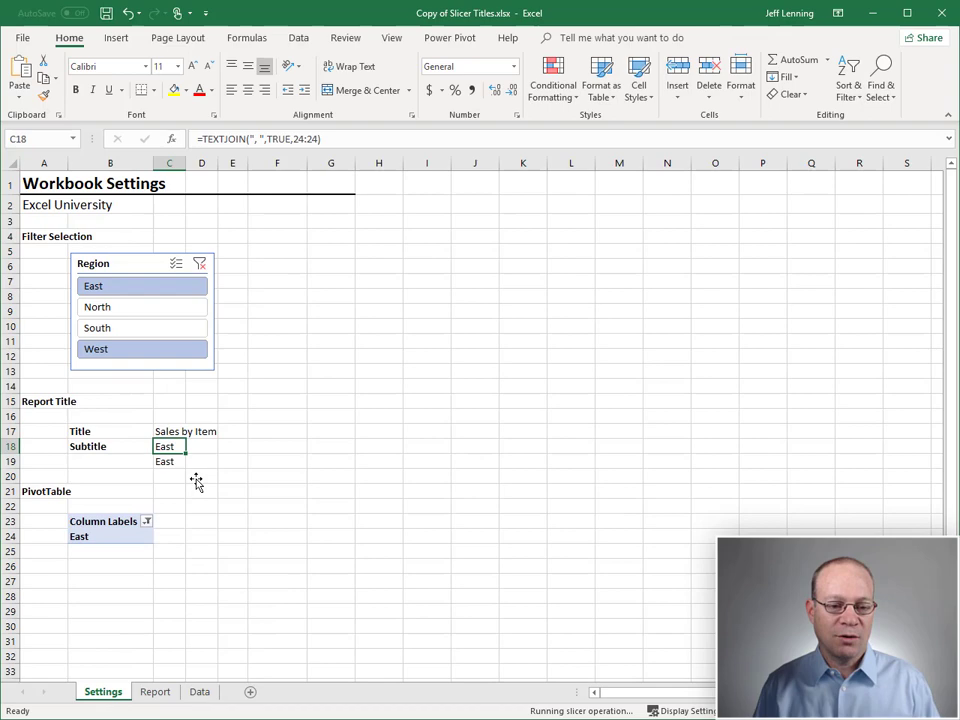
click(155, 692)
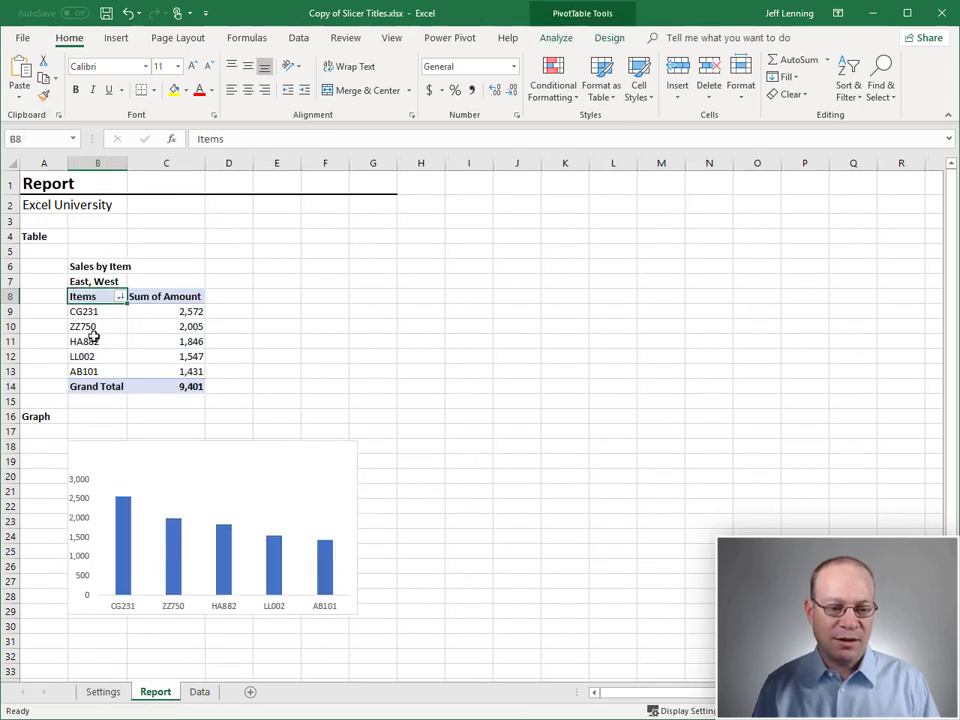
Step: Add a chart title to the Report sheet's PivotChart and link it to the Title cell with =Settings!$C$17
click(239, 459)
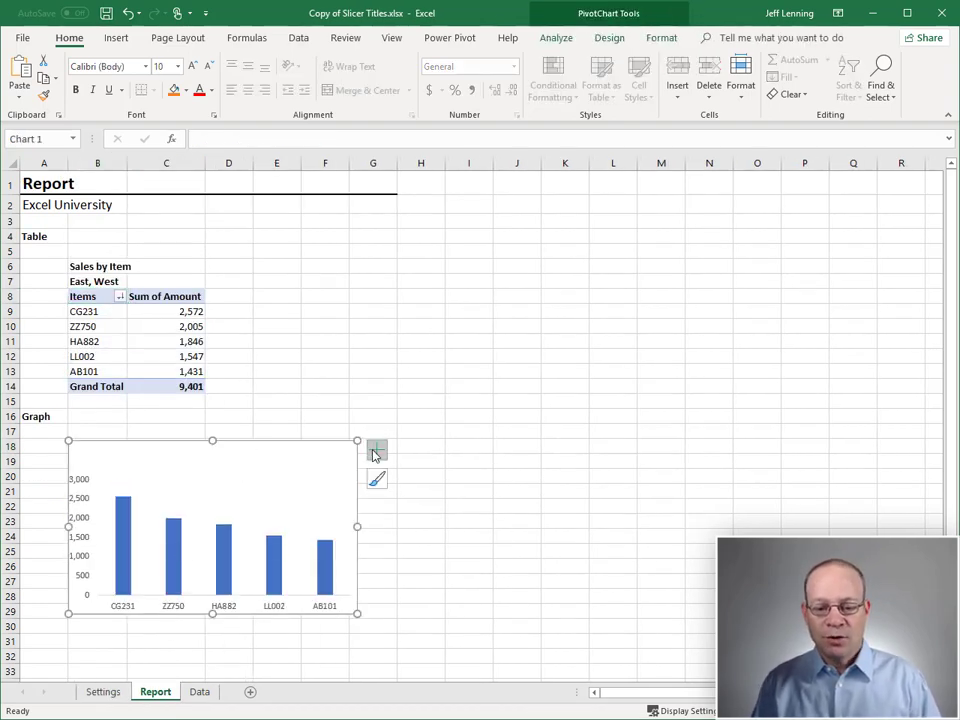
click(375, 452)
click(413, 498)
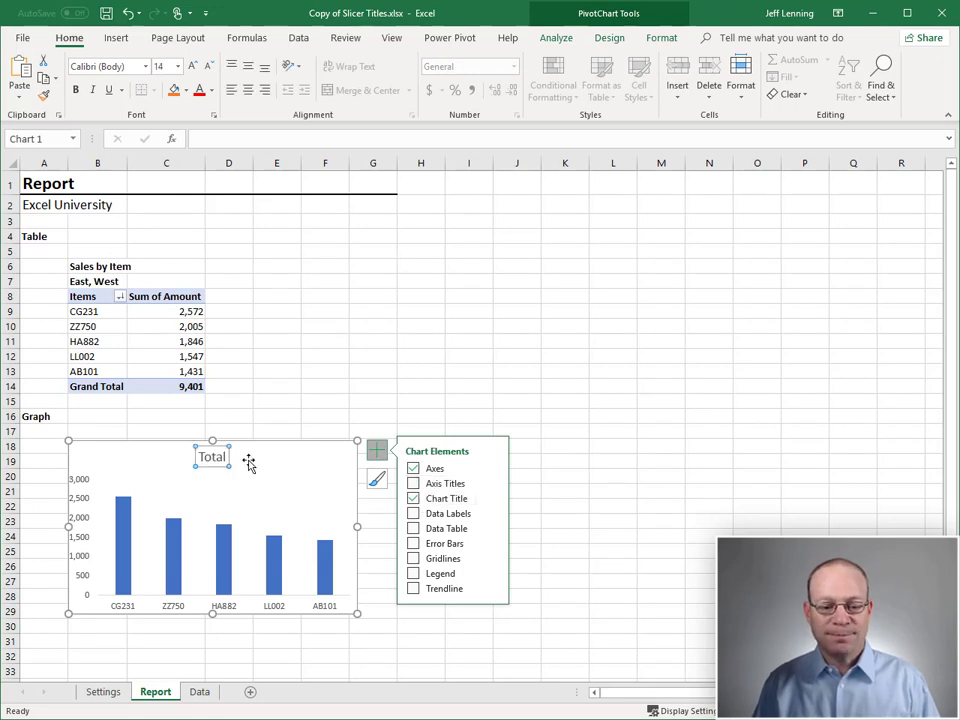
click(196, 139)
text(=)
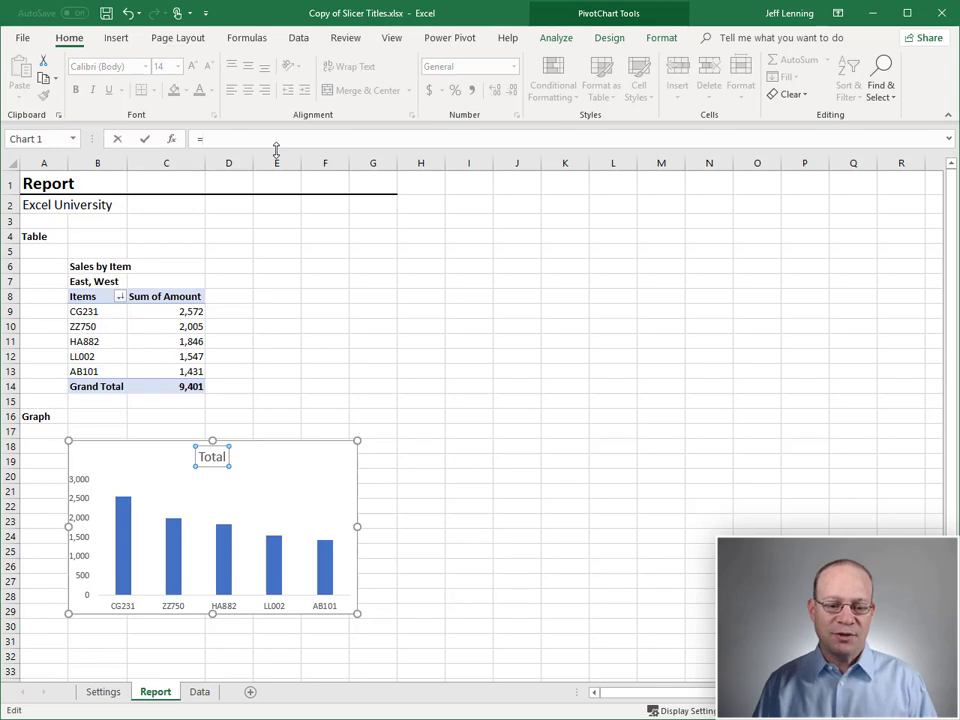
click(103, 692)
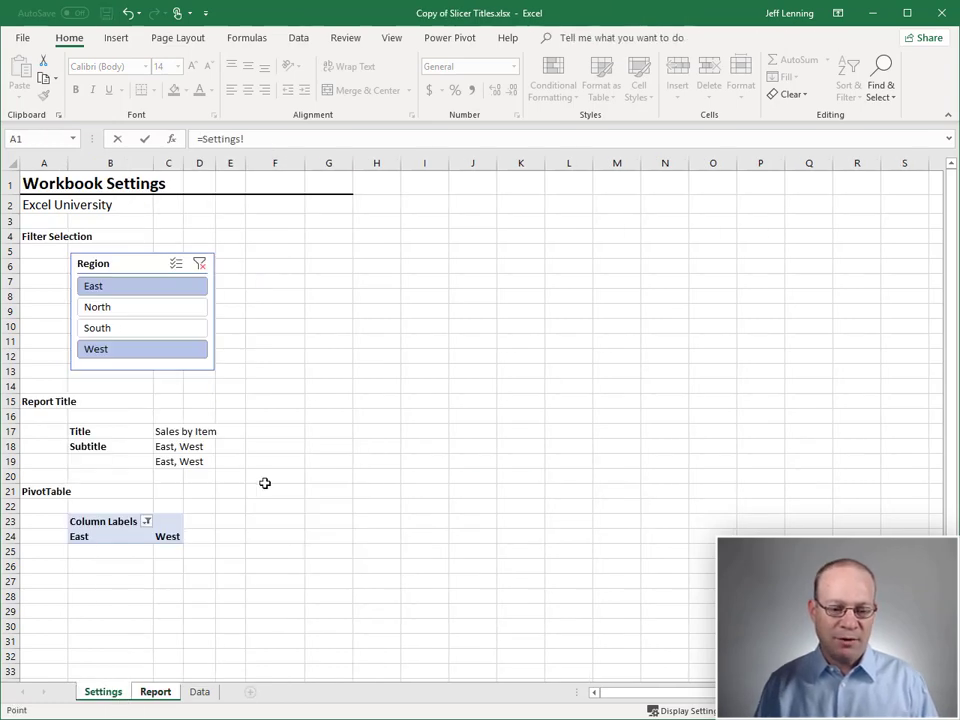
click(168, 432)
key(Return)
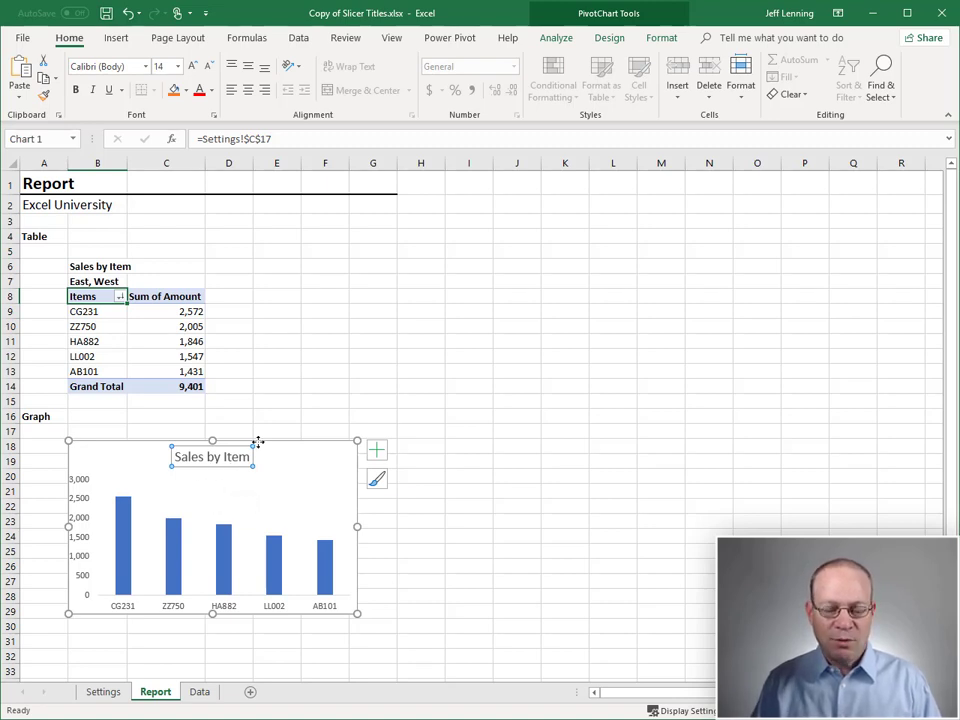
Step: Insert a wide, shallow text box inside the chart, directly below the chart title
click(117, 40)
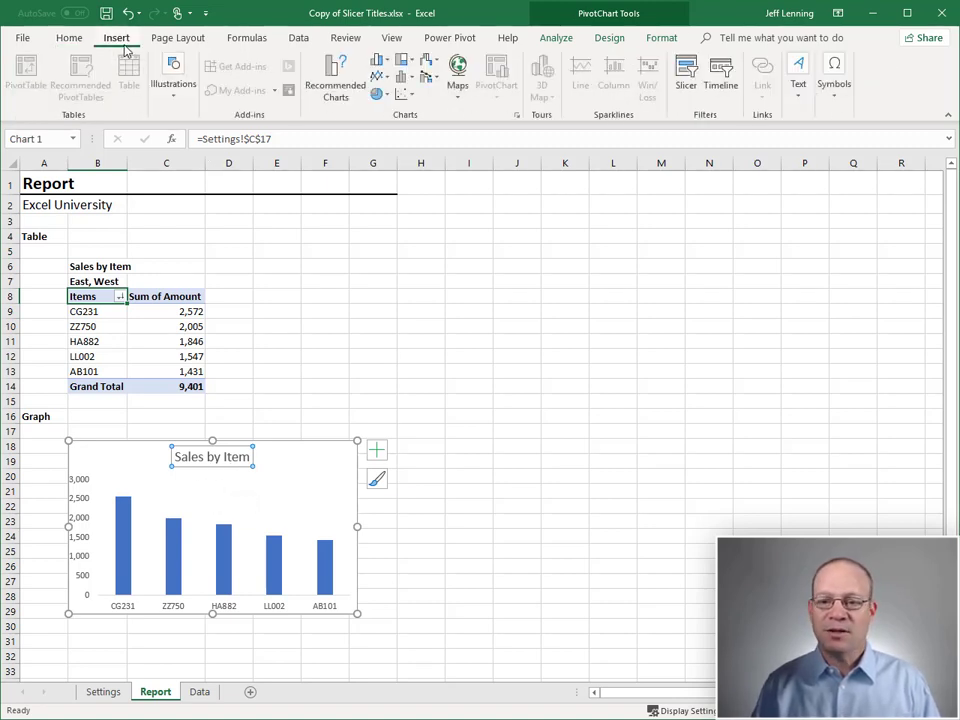
click(798, 90)
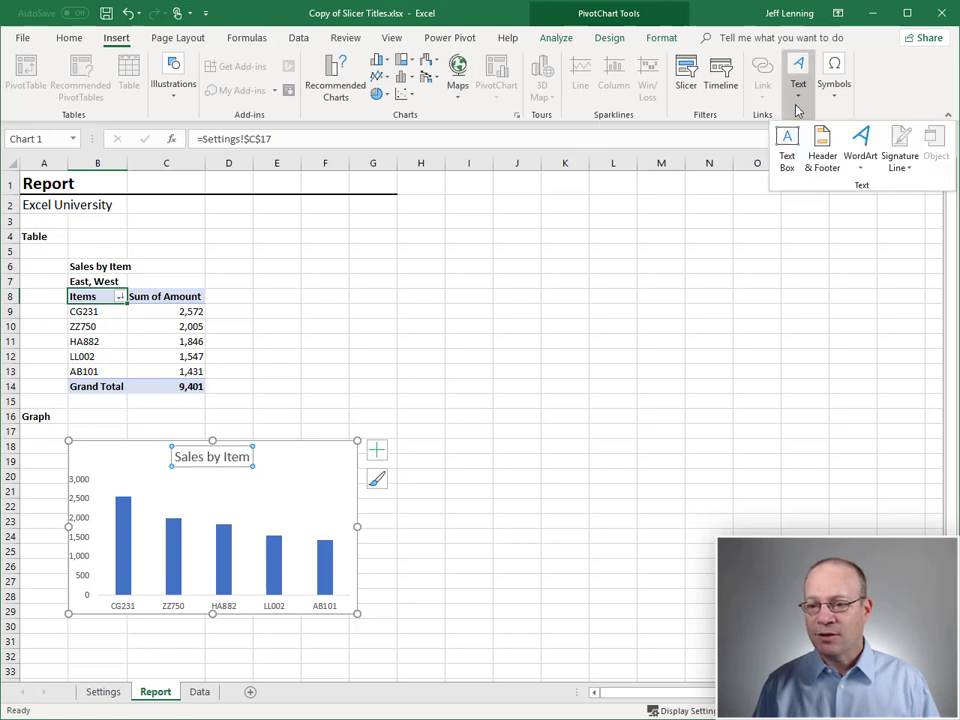
click(787, 148)
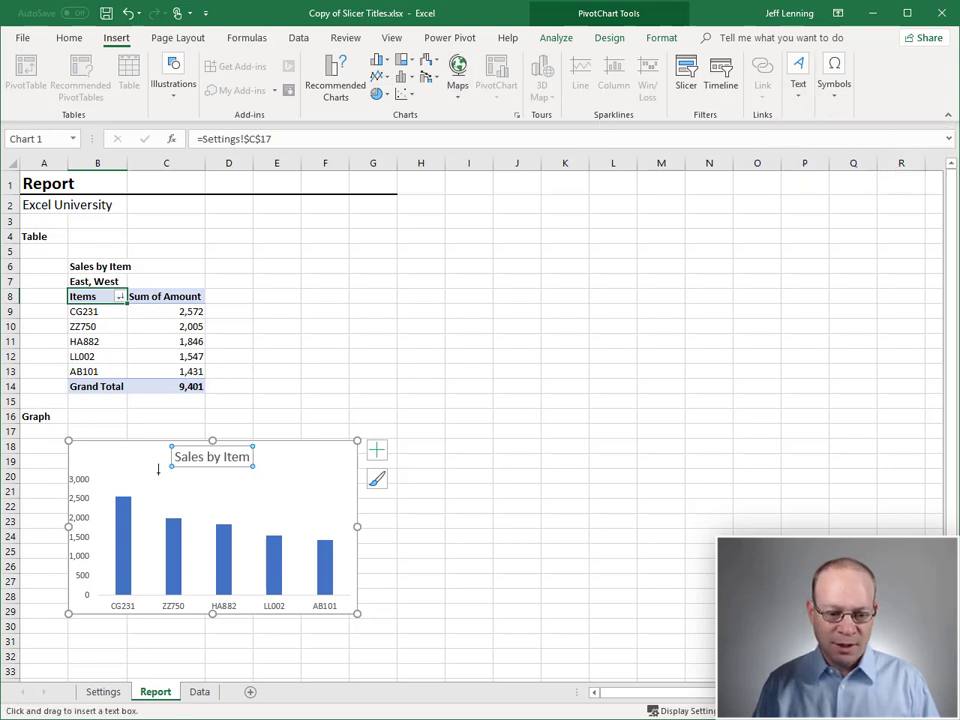
drag(158, 471, 314, 488)
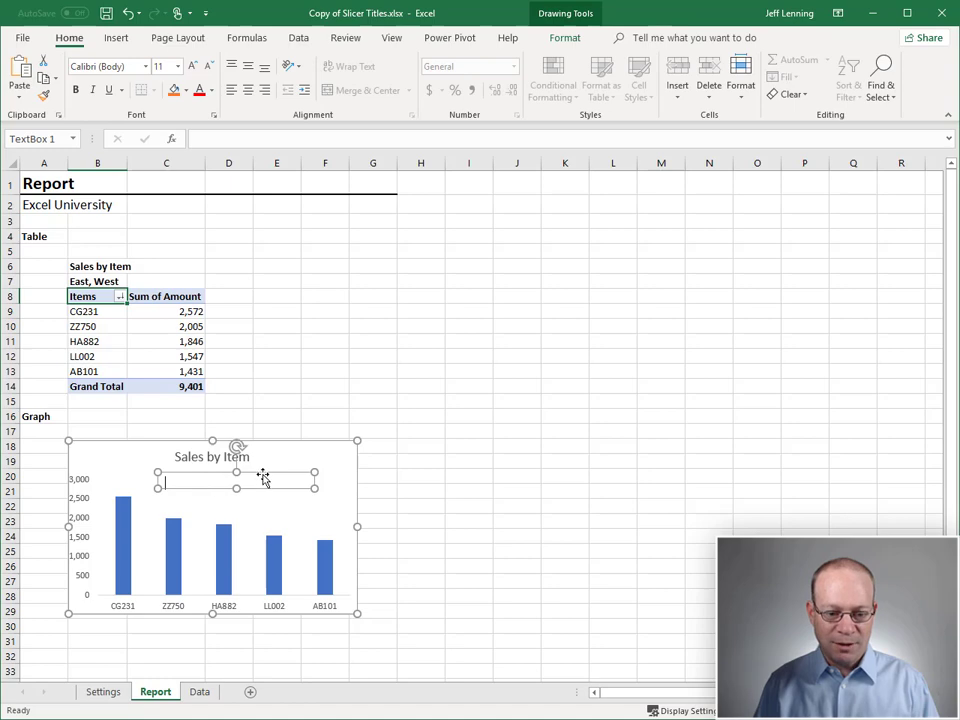
Step: Link the chart's text box to the Subtitle cell on the Settings sheet with =Settings!$C$18
click(206, 137)
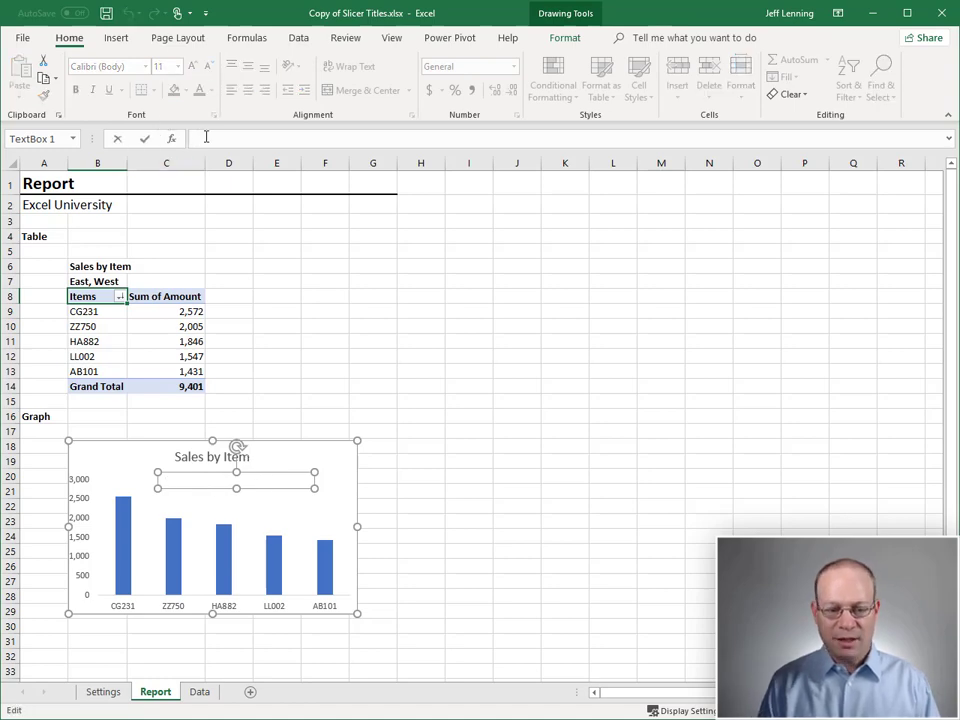
text(=)
click(103, 691)
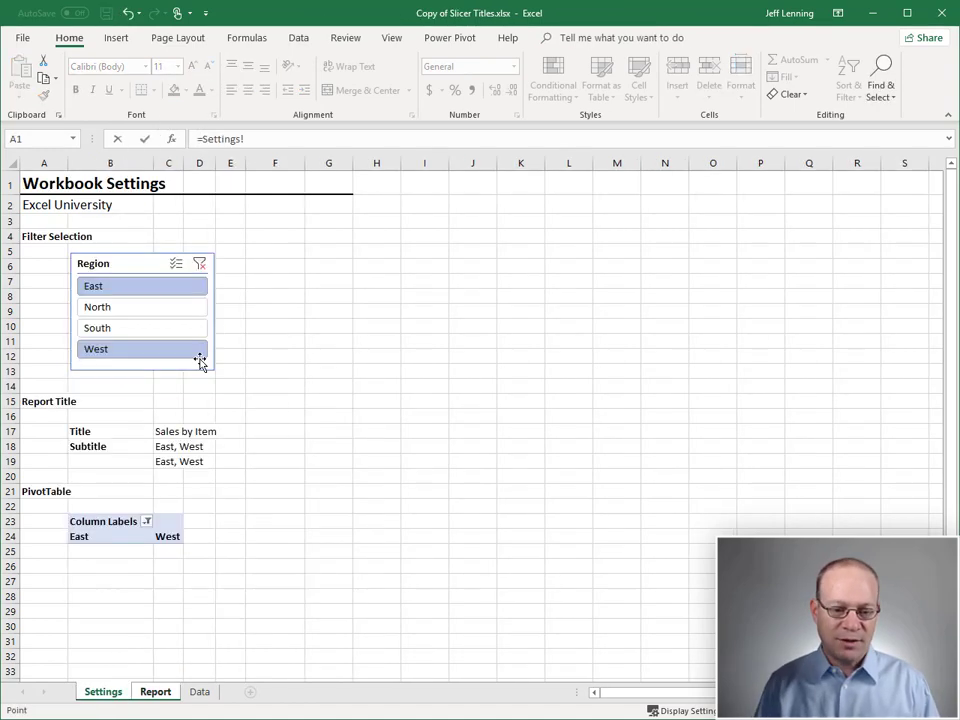
click(172, 446)
key(Return)
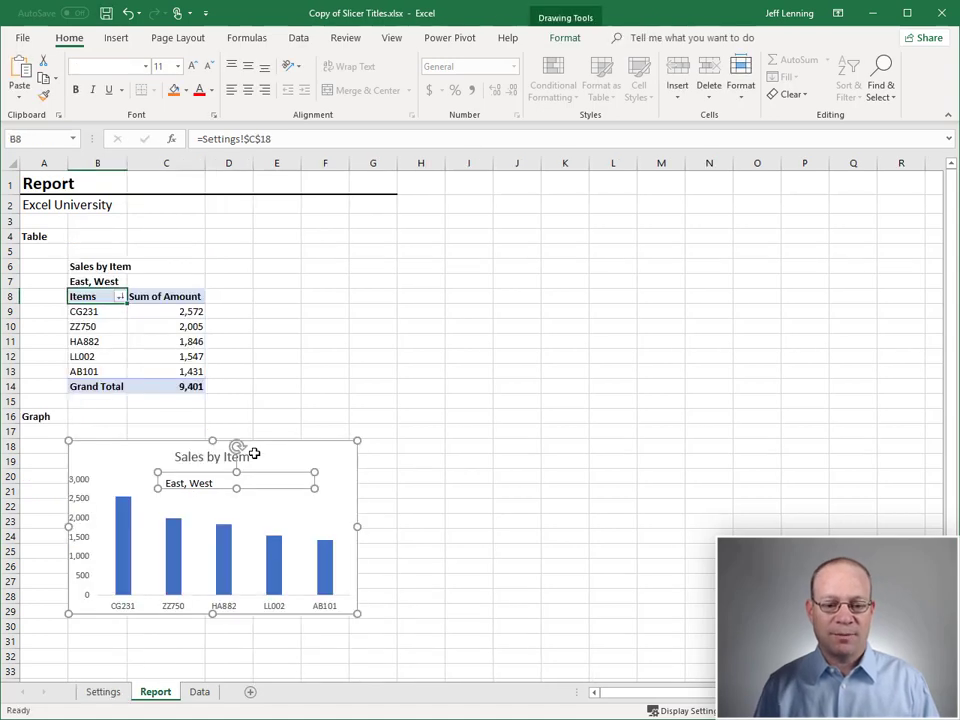
Step: Move the linked text box up close beneath the chart title, center its text, and widen it to nearly the full chart width
mouse_move(204, 466)
mouse_down()
mouse_move(194, 459)
mouse_move(207, 457)
mouse_up()
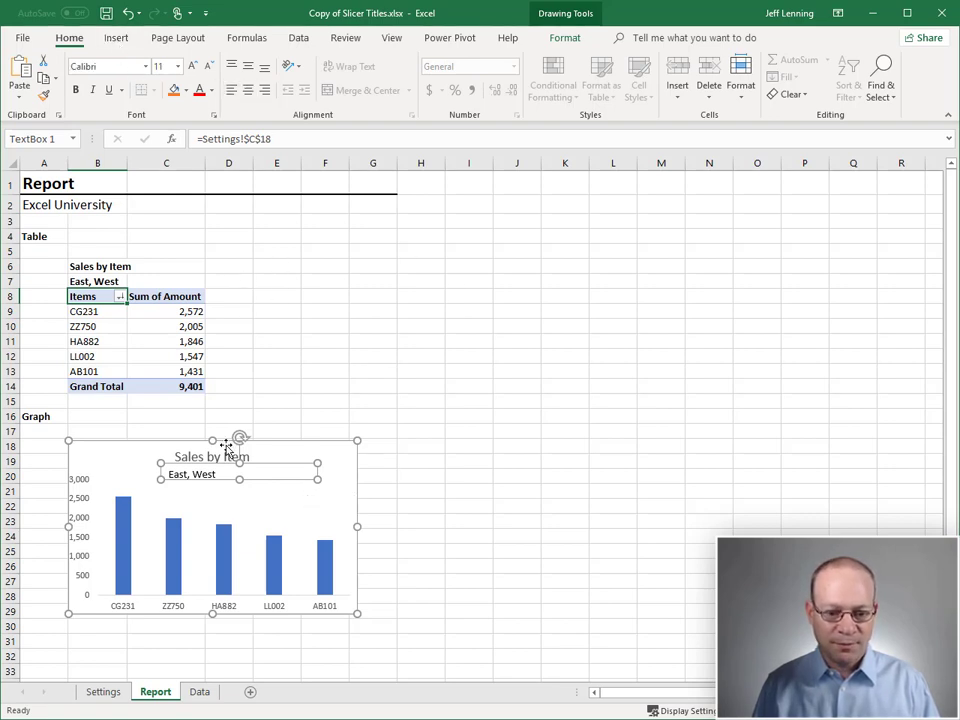
click(248, 90)
drag(160, 461, 77, 463)
drag(315, 480, 351, 480)
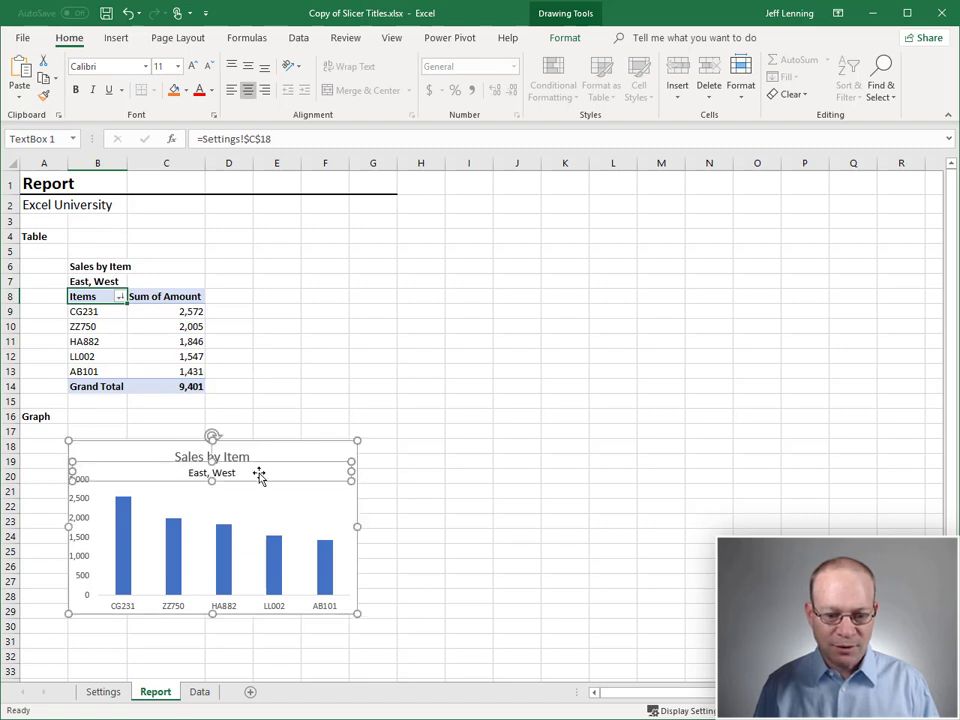
Step: Color the chart subtitle with the darkest gray shade of the white theme color, and lower the plot area's upper edge to clear the subtitle
click(211, 91)
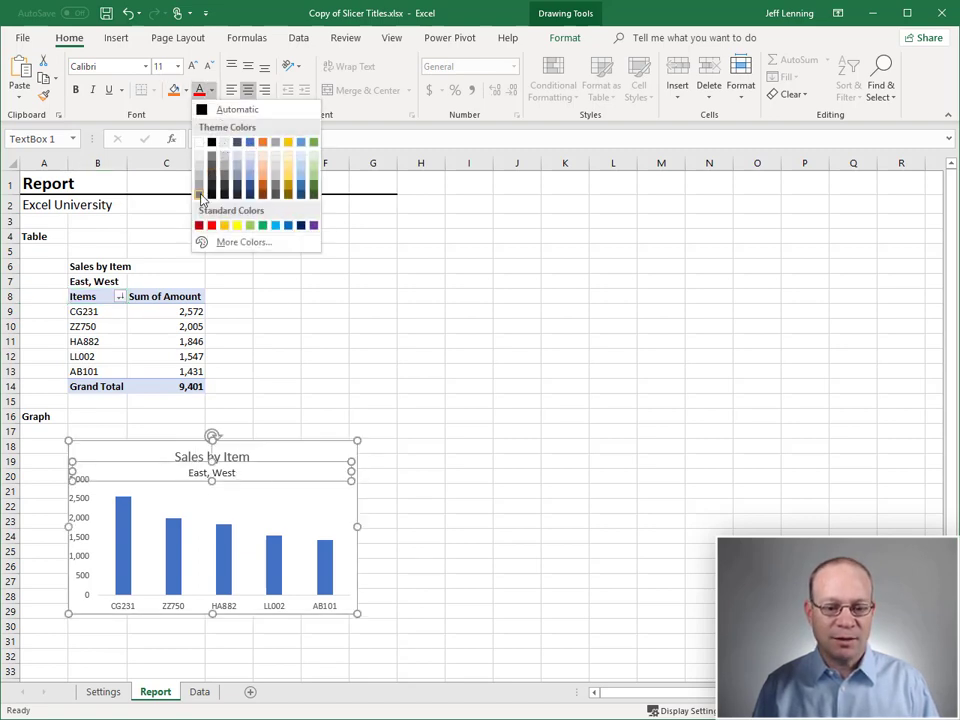
click(200, 195)
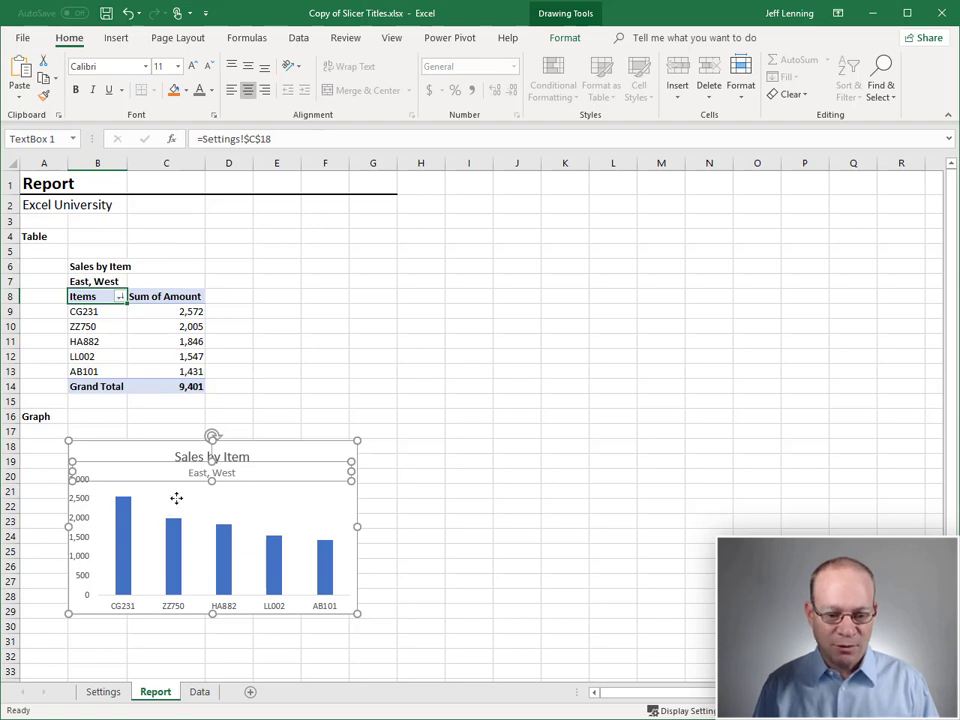
click(225, 482)
drag(223, 481, 223, 491)
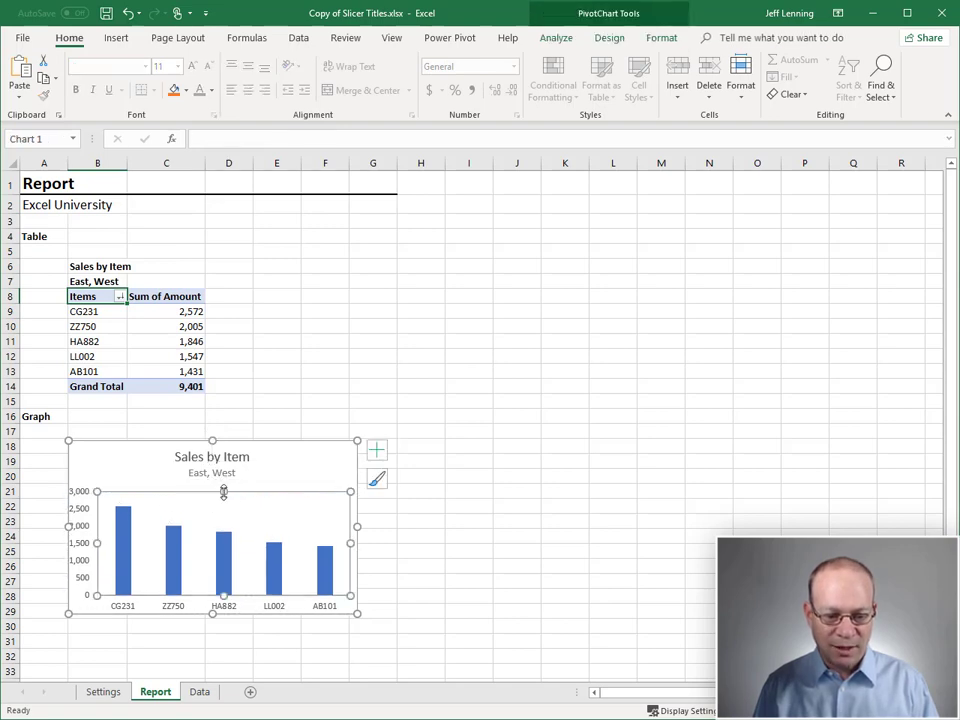
click(273, 432)
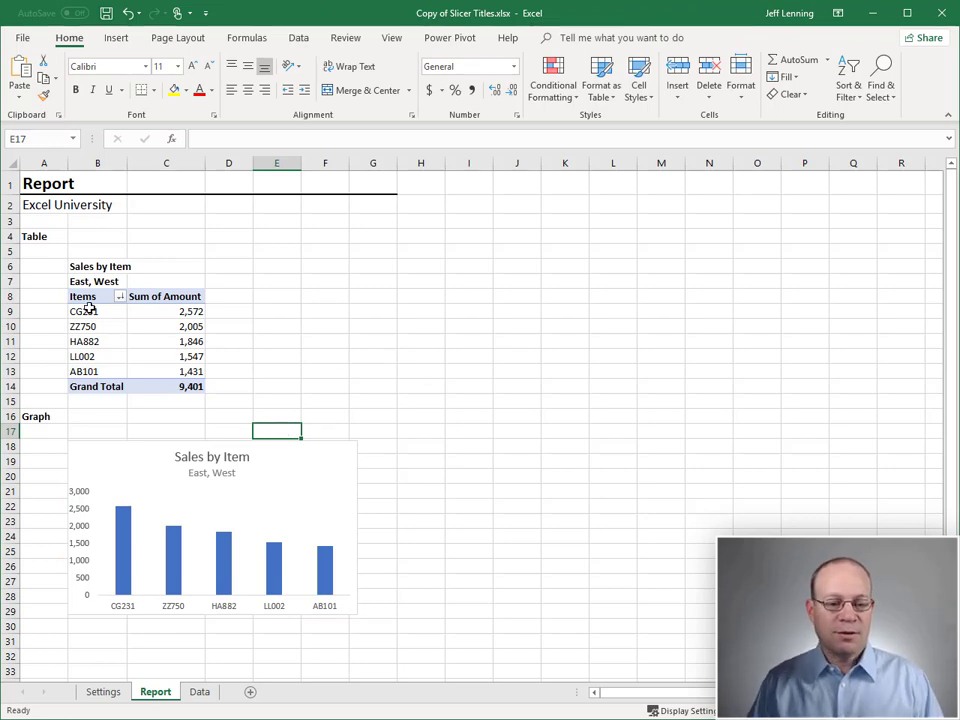
Step: Change the Title in Settings cell C17 to Item Sales and filter the Region slicer to North, checking the titles on the Report sheet
click(103, 691)
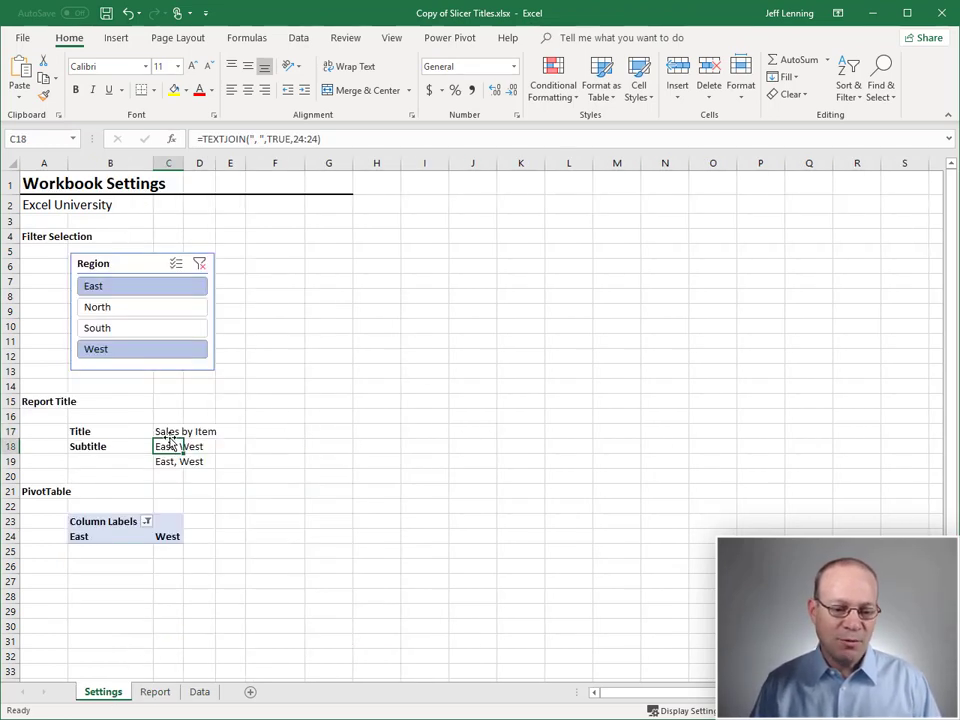
key(Up)
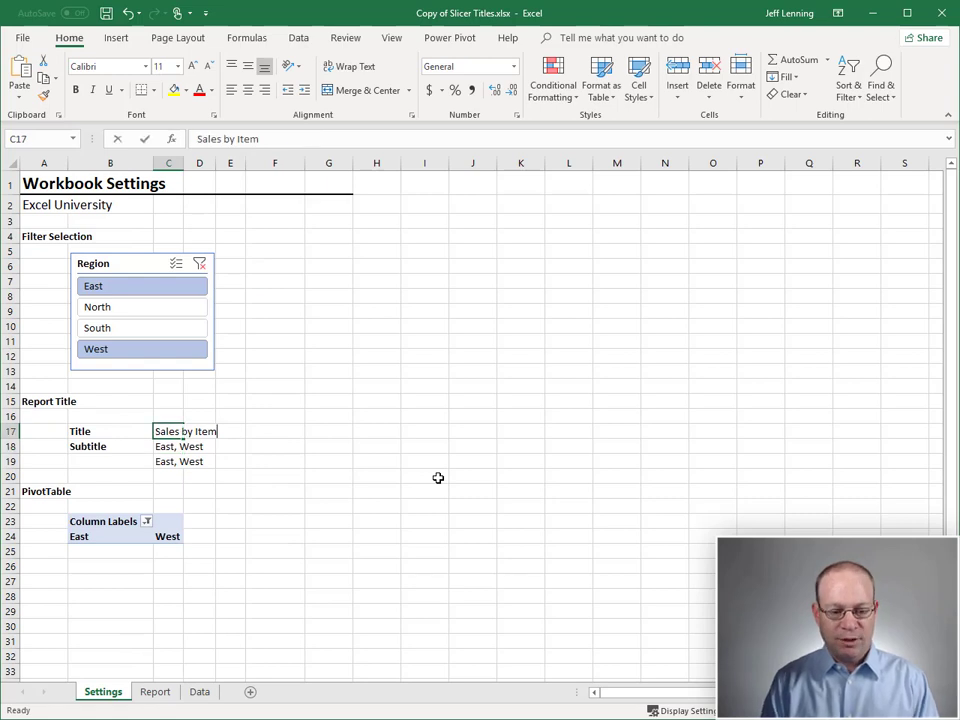
text(Item Sales)
key(Return)
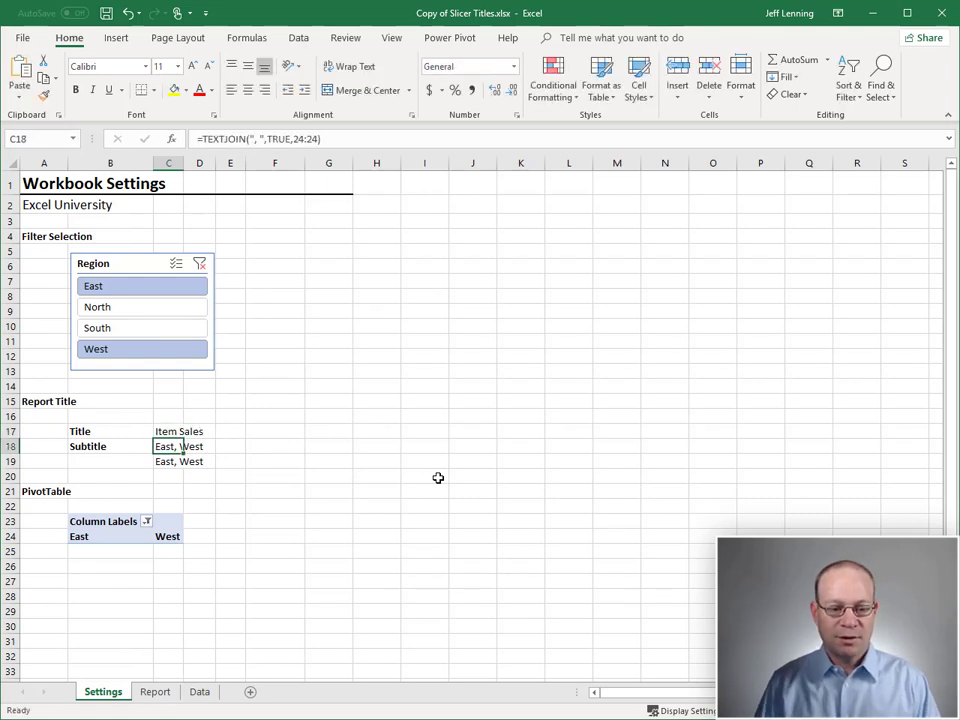
click(126, 310)
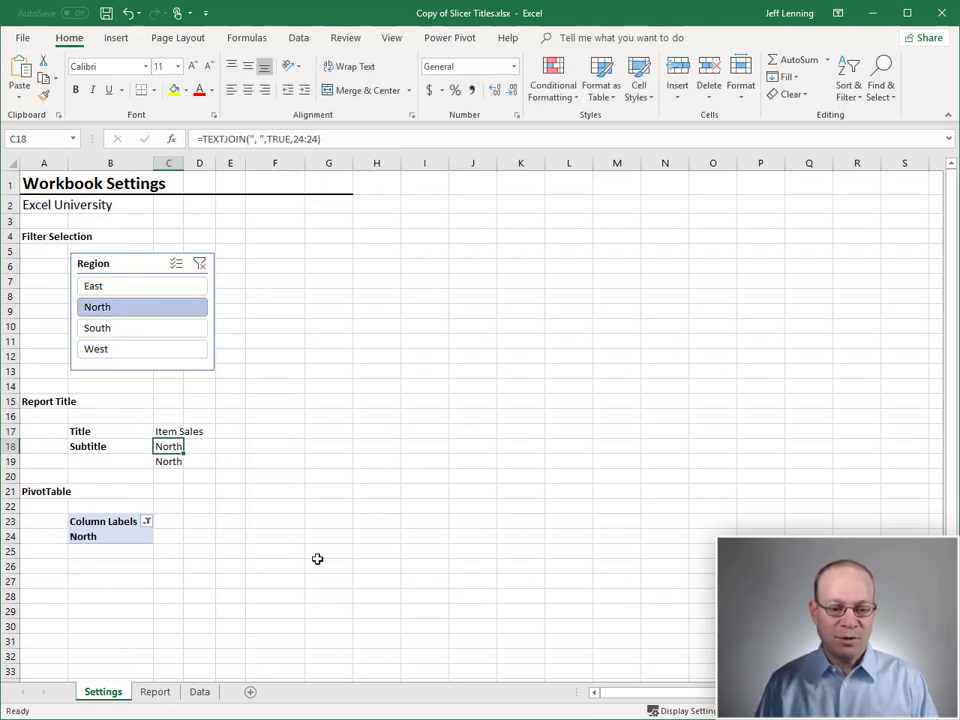
click(155, 692)
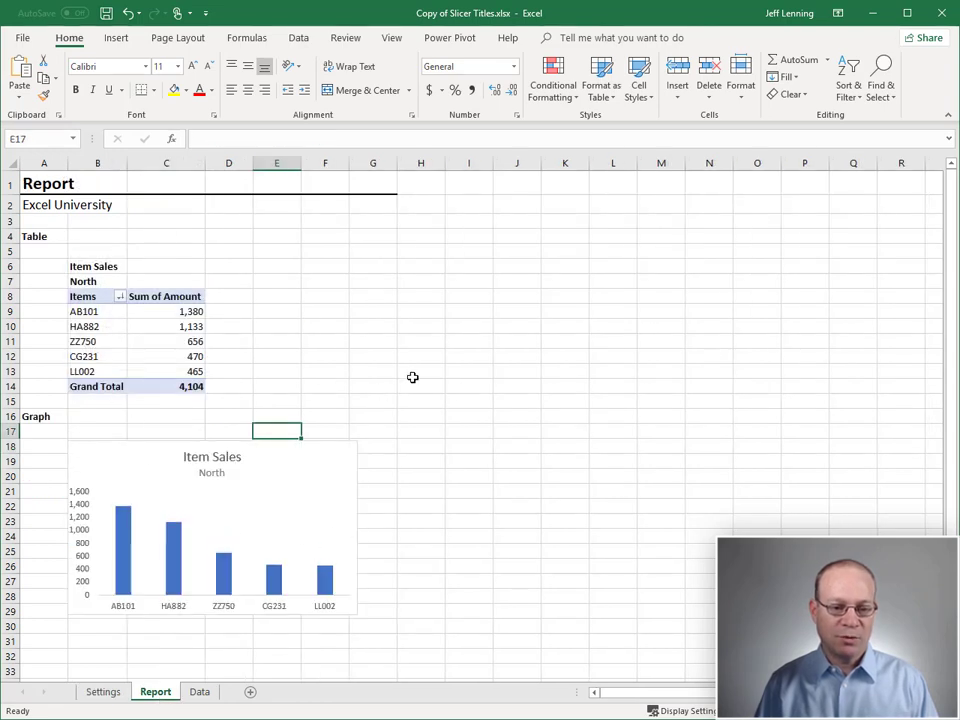